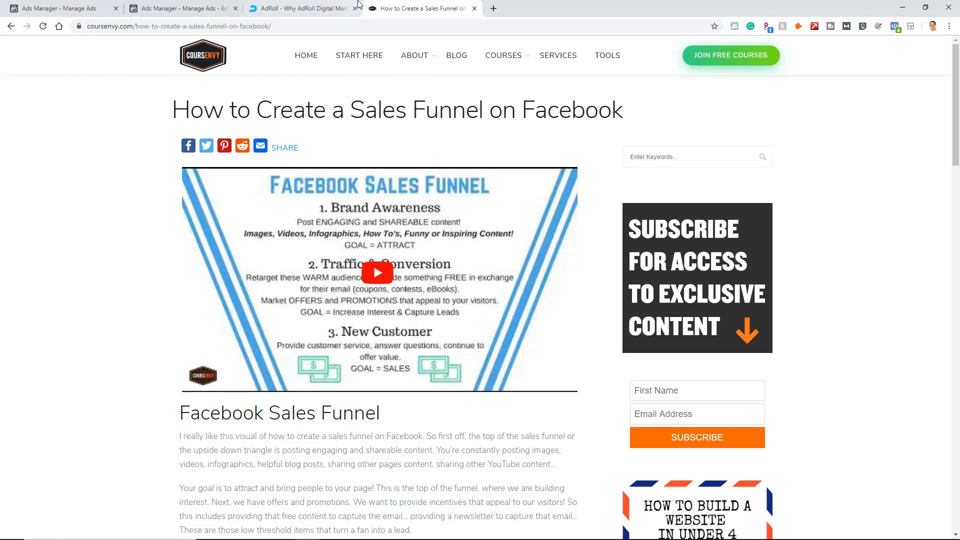
# Switch to Ads Manager and create a new campaign with the Conversions objective.
pyautogui.hotkey('ctrl', 'shift', 'Tab')
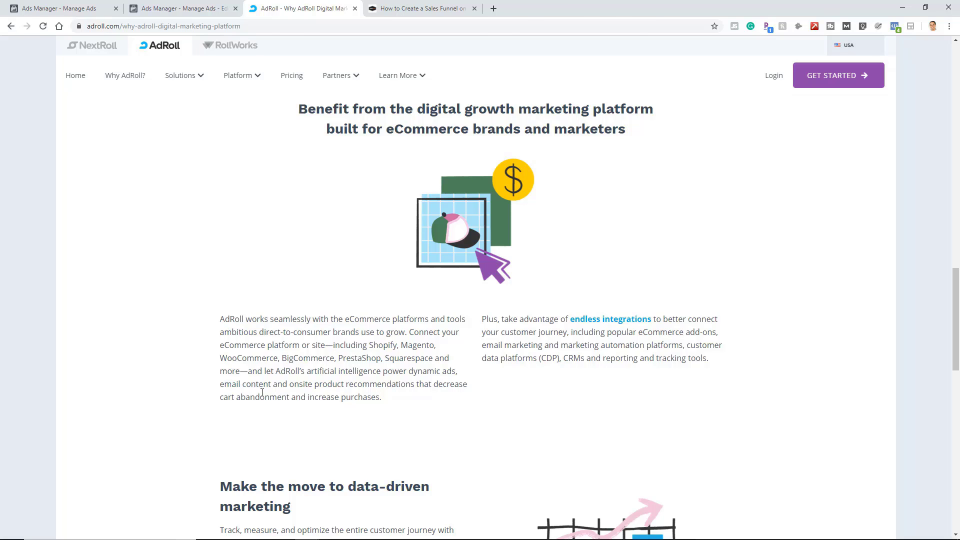
pyautogui.hotkey('ctrl', '1')
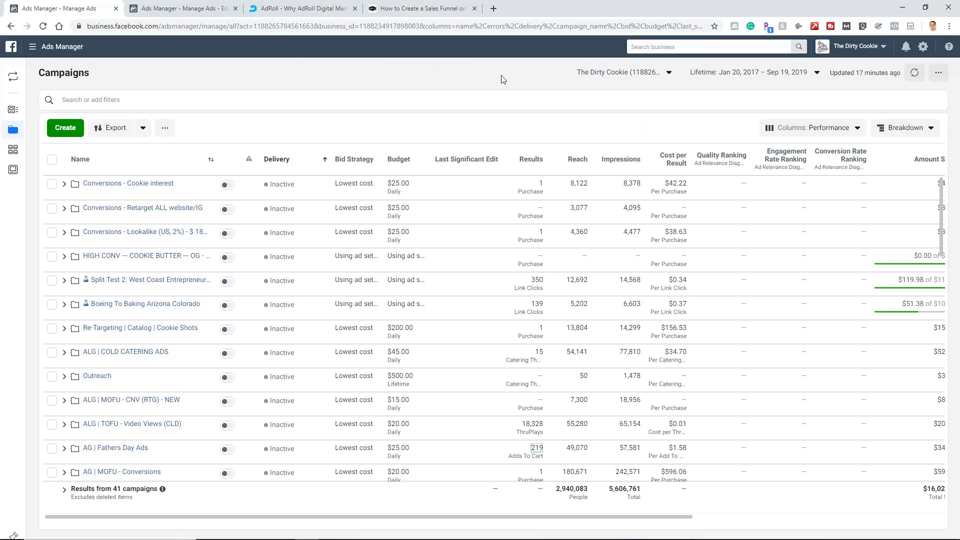
pyautogui.click(36, 48)
pyautogui.click(44, 102)
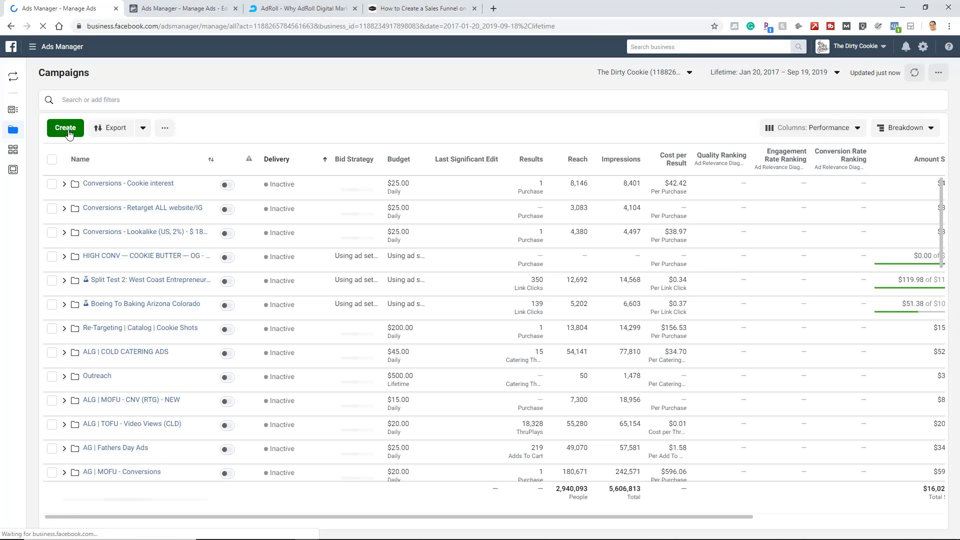
pyautogui.click(67, 130)
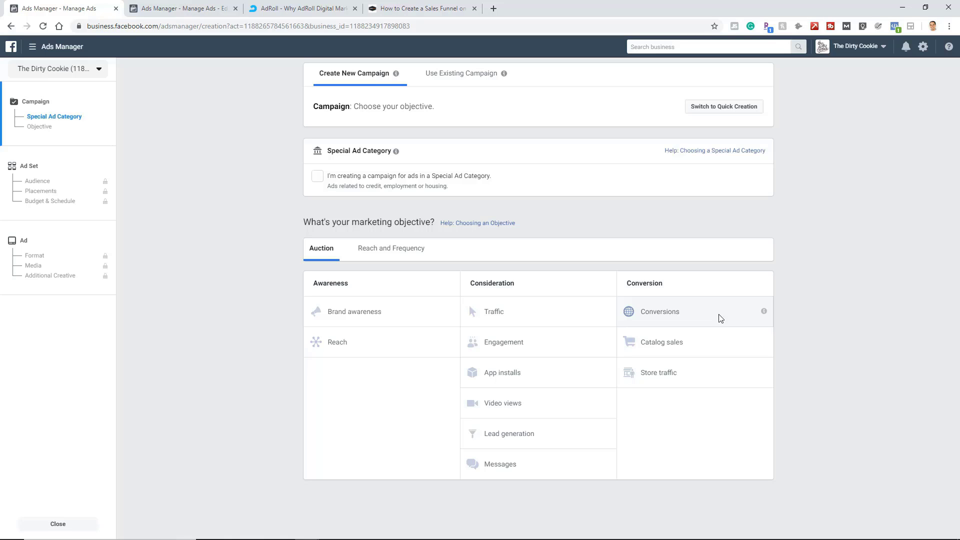
pyautogui.click(699, 315)
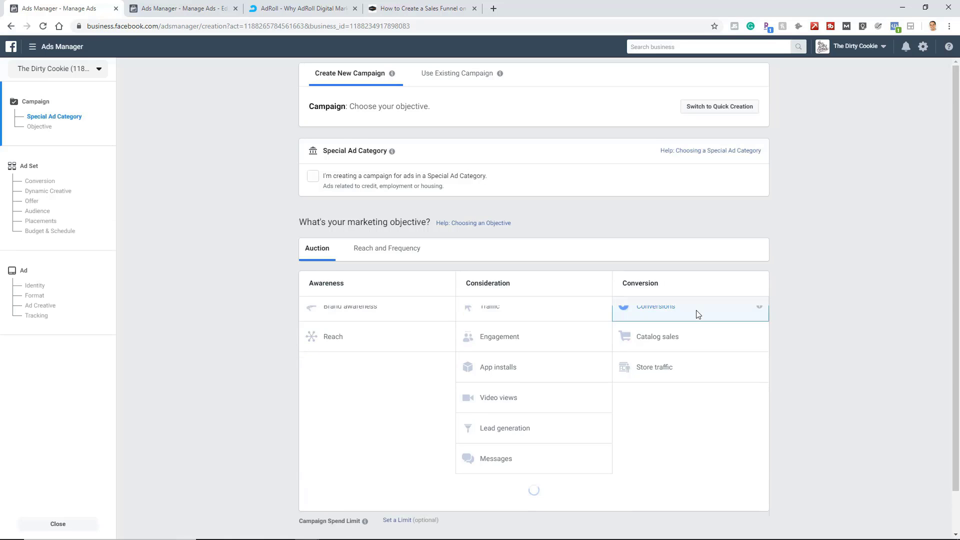
# Name the campaign "Conversions - ATC - TDC - TOF".
pyautogui.scroll(-2, 806, 263)
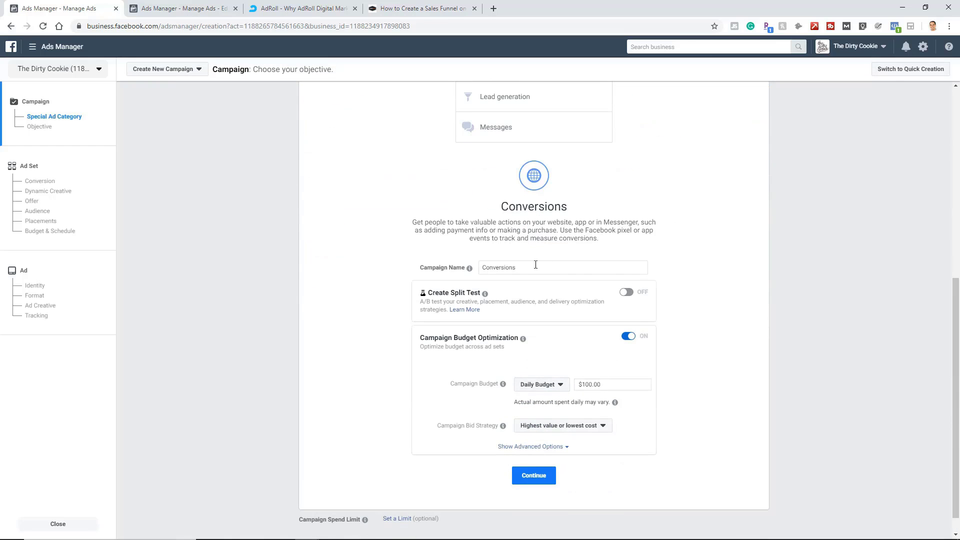
pyautogui.click(533, 267)
pyautogui.write('- ATC')
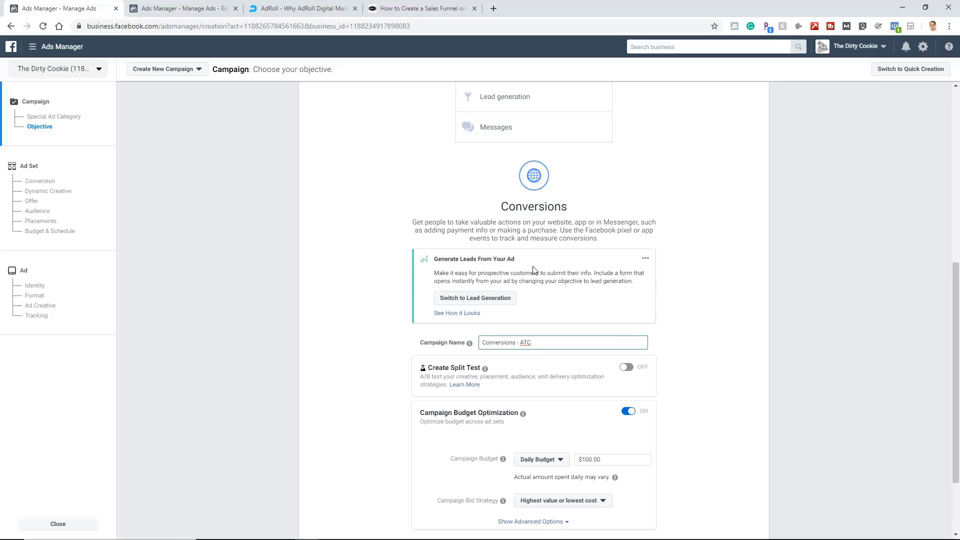
pyautogui.write(' - TDC - TOF')
# Turn off Campaign Budget Optimization and continue to the ad set settings.
pyautogui.scroll(-1, 664, 305)
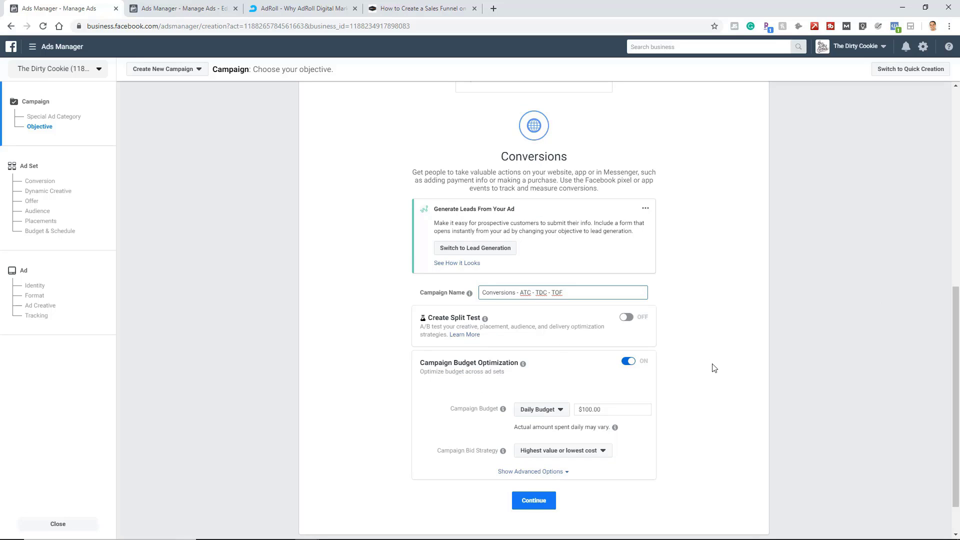
pyautogui.click(627, 362)
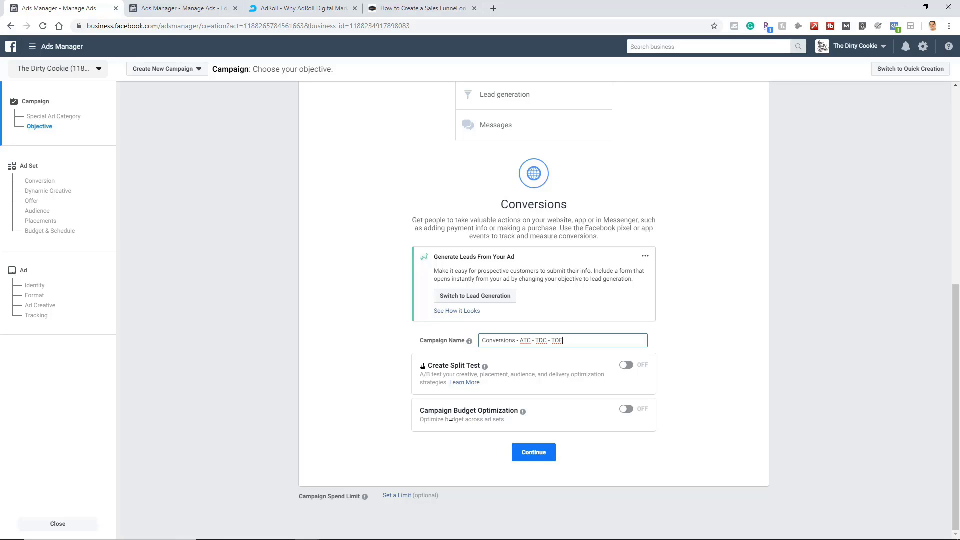
pyautogui.click(531, 451)
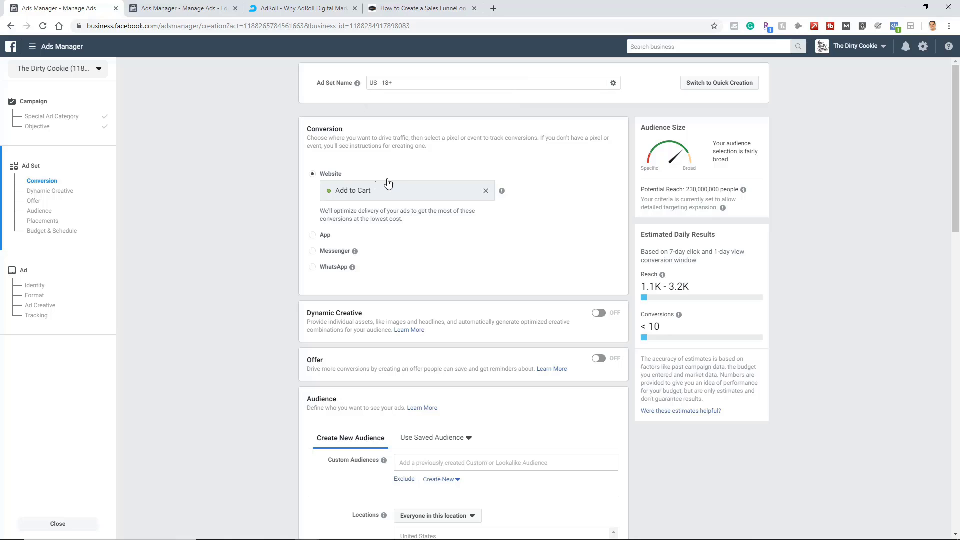
pyautogui.tripleClick(408, 188)
pyautogui.click(484, 193)
pyautogui.scroll(-1, 482, 252)
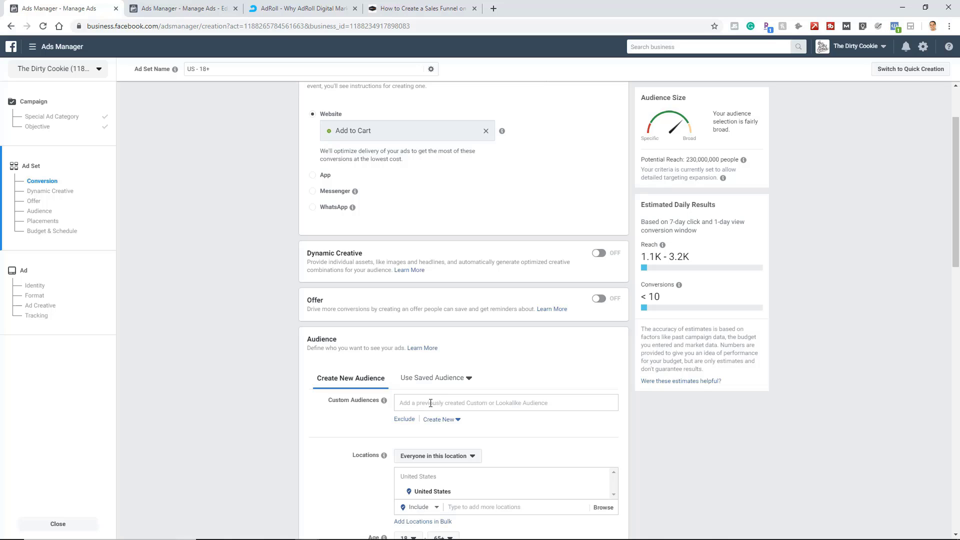
pyautogui.click(432, 403)
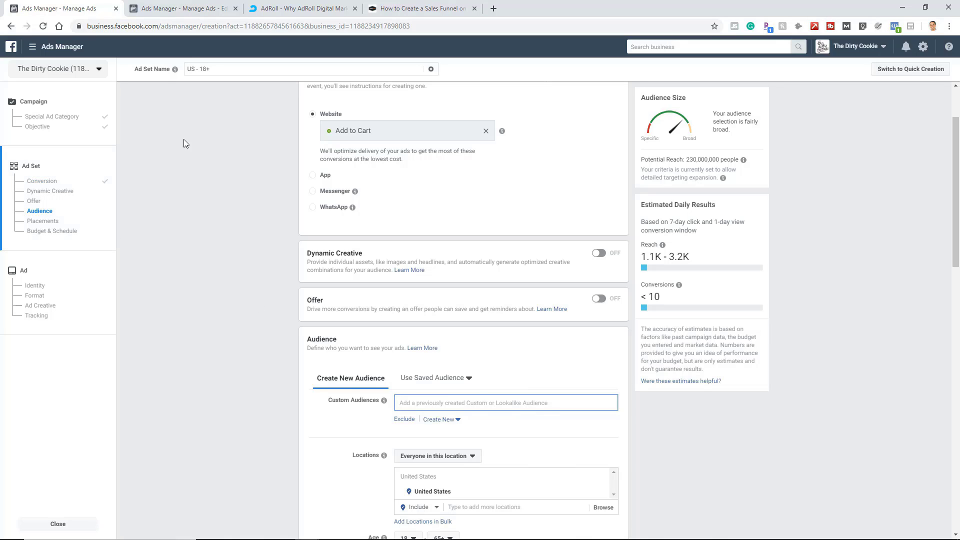
pyautogui.click(33, 47)
pyautogui.click(79, 220)
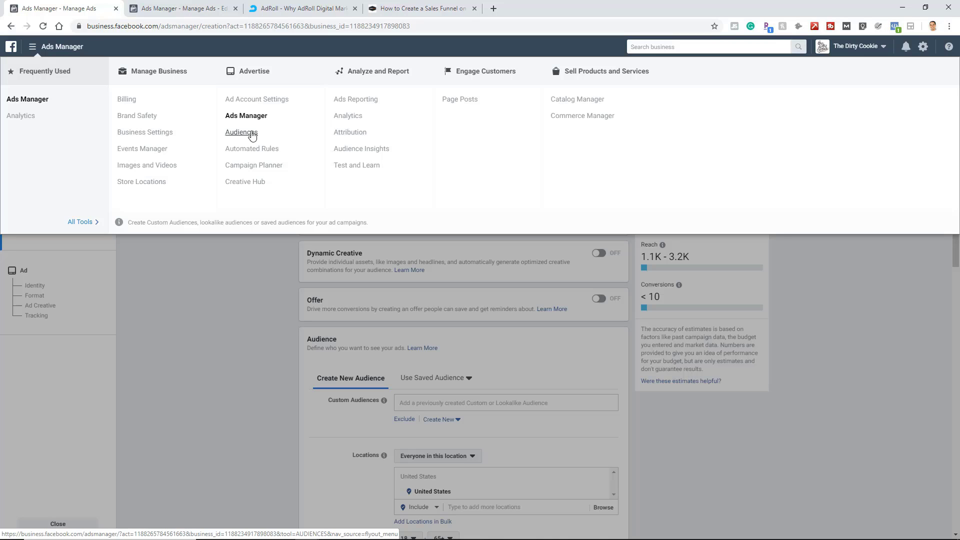
pyautogui.click(194, 360)
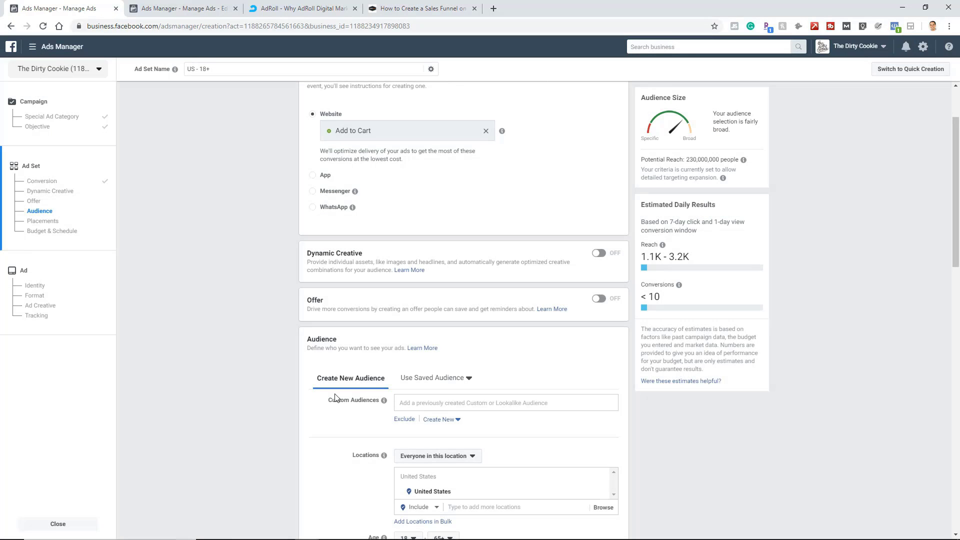
# Add the lookalike audience "*****Lookalike (US, 1%) - TDC - Visitors - 90 Days" to the ad set's custom audiences.
pyautogui.click(482, 405)
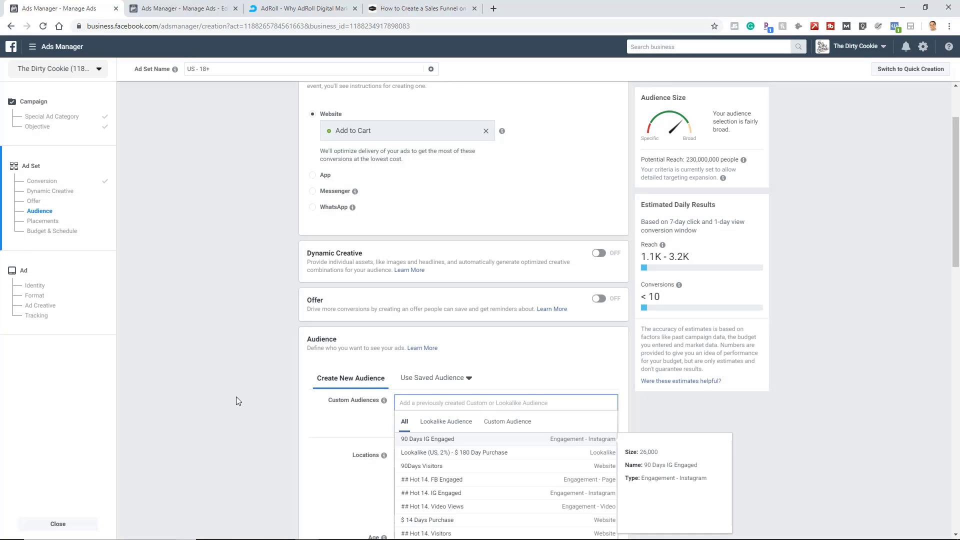
pyautogui.scroll(-1, 237, 400)
pyautogui.click(444, 372)
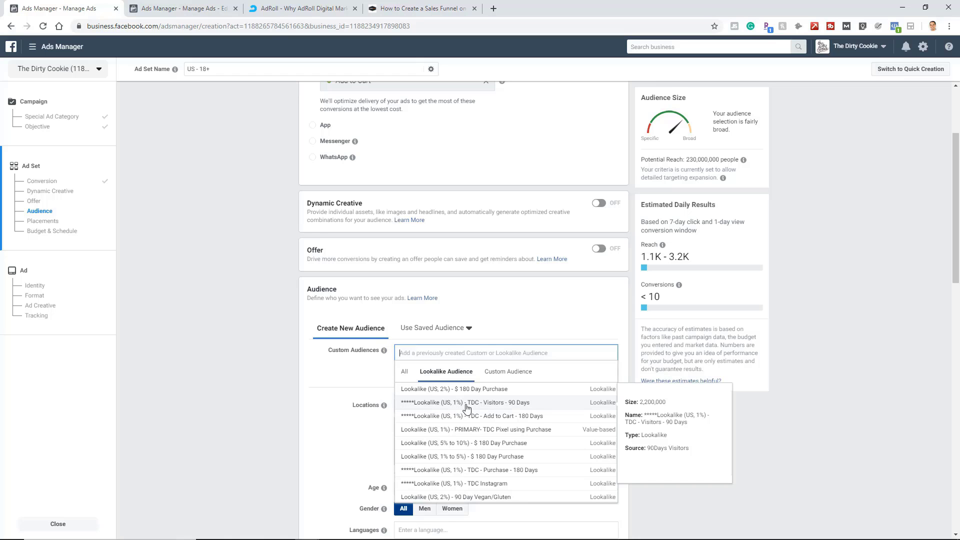
pyautogui.click(466, 408)
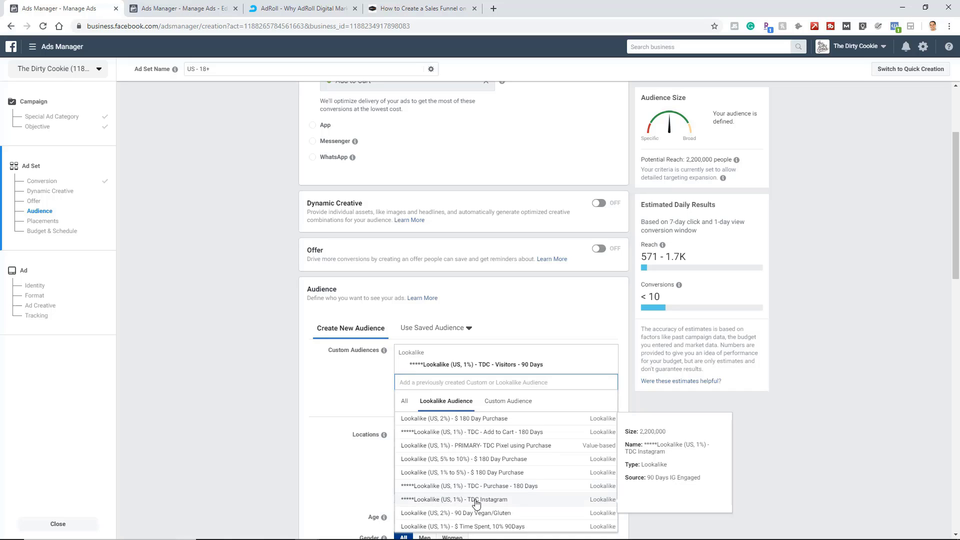
pyautogui.scroll(-1, 477, 497)
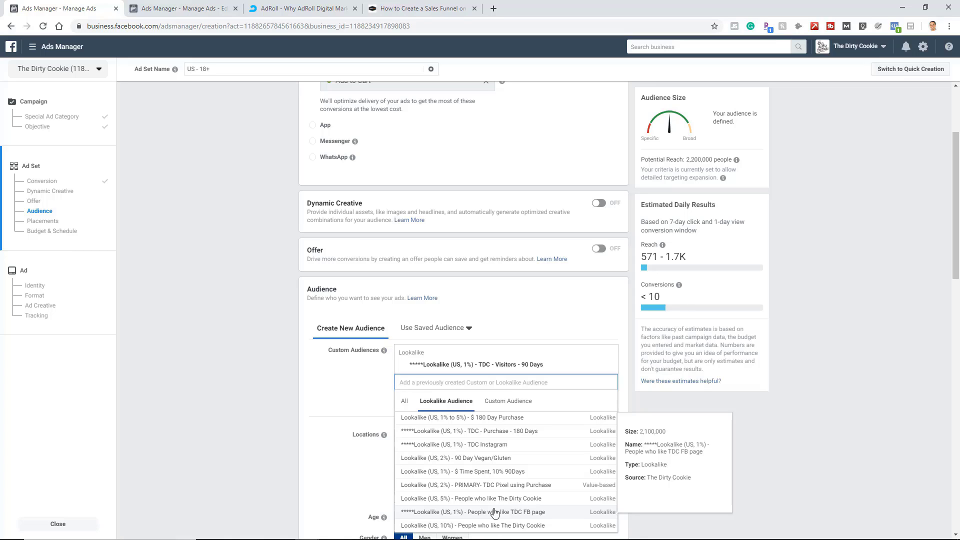
pyautogui.click(281, 392)
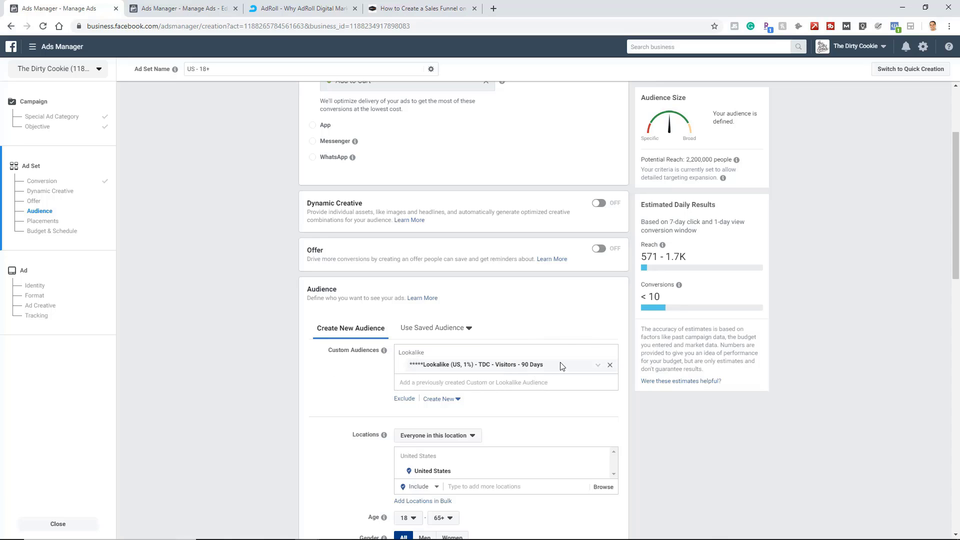
# Copy the selected lookalike audience's name and use it as the ad set name: "Lookalike (US, 1%) - TDC - Visitors - 90 Days".
pyautogui.moveTo(544, 364); pyautogui.dragTo(424, 365)
pyautogui.hotkey('ctrl', 'c')
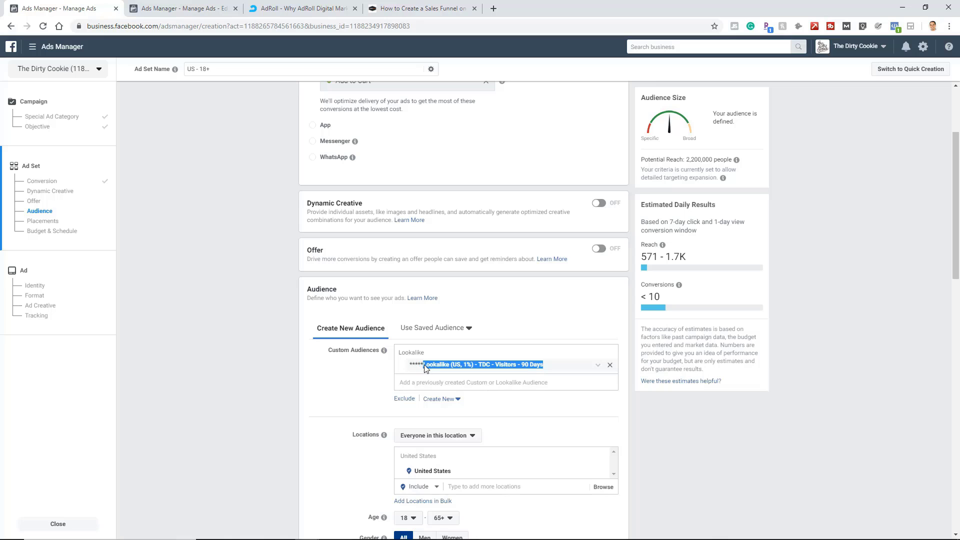
pyautogui.scroll(2, 167, 253)
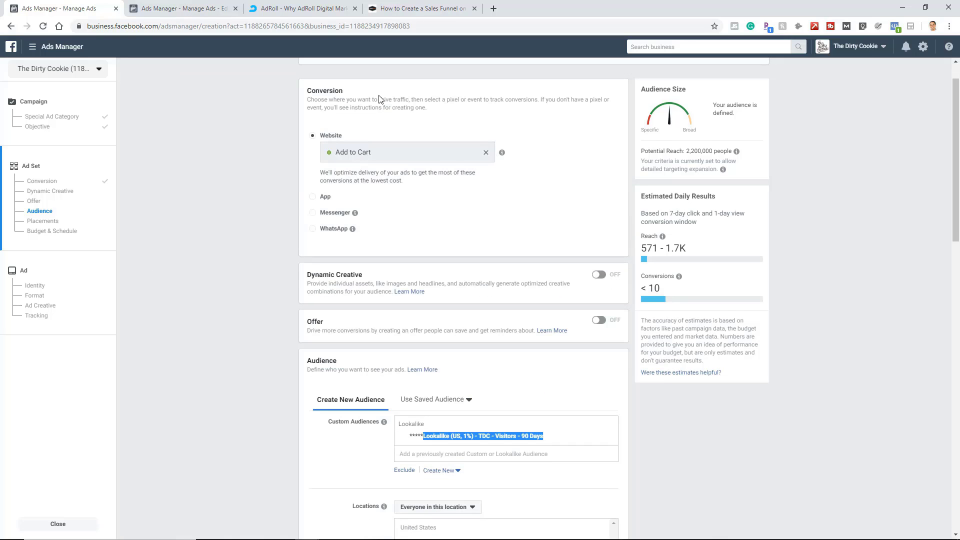
pyautogui.scroll(1, 379, 98)
pyautogui.click(408, 85)
pyautogui.hotkey('ctrl', 'a')
pyautogui.hotkey('ctrl', 'v')
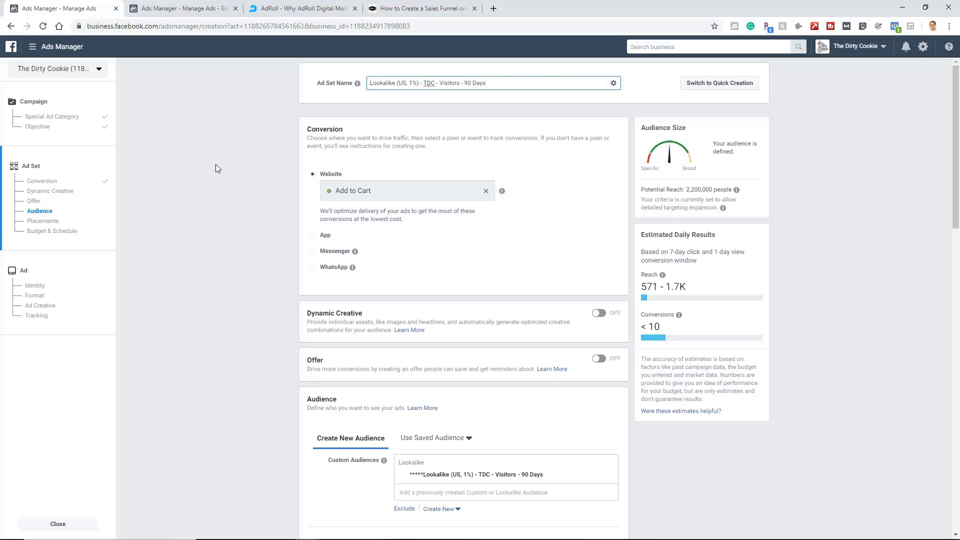
# Disable the expansion of detailed targeting for the ad set's audience.
pyautogui.scroll(-1, 229, 215)
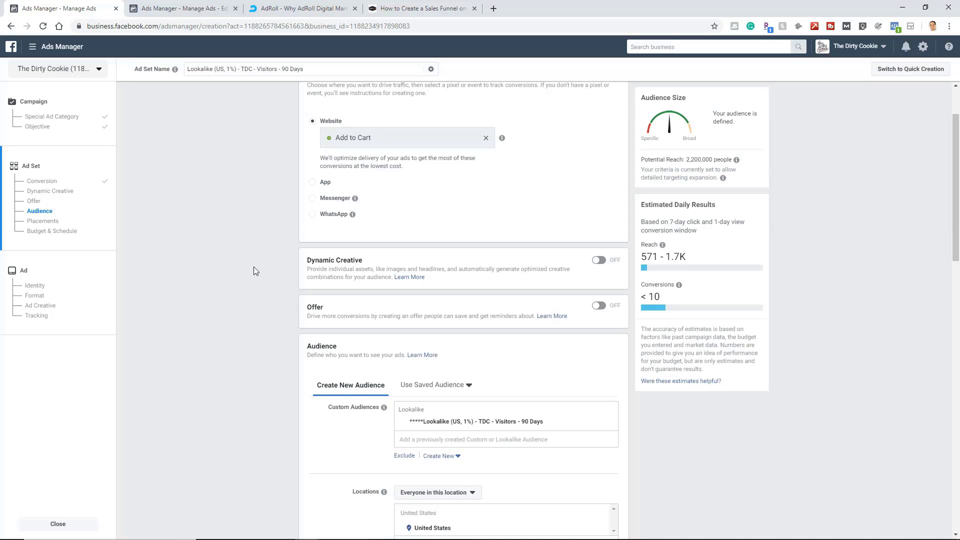
pyautogui.scroll(-2, 320, 215)
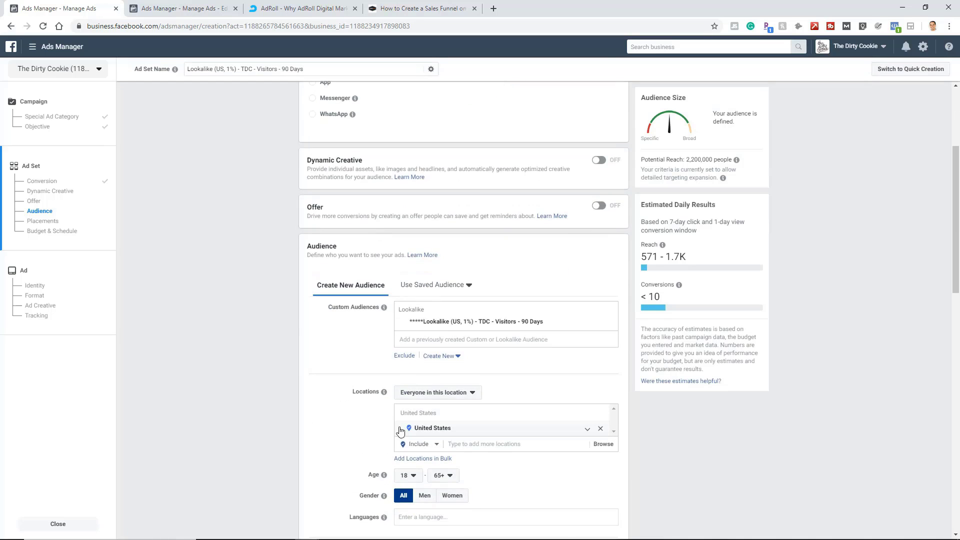
pyautogui.scroll(-1, 310, 449)
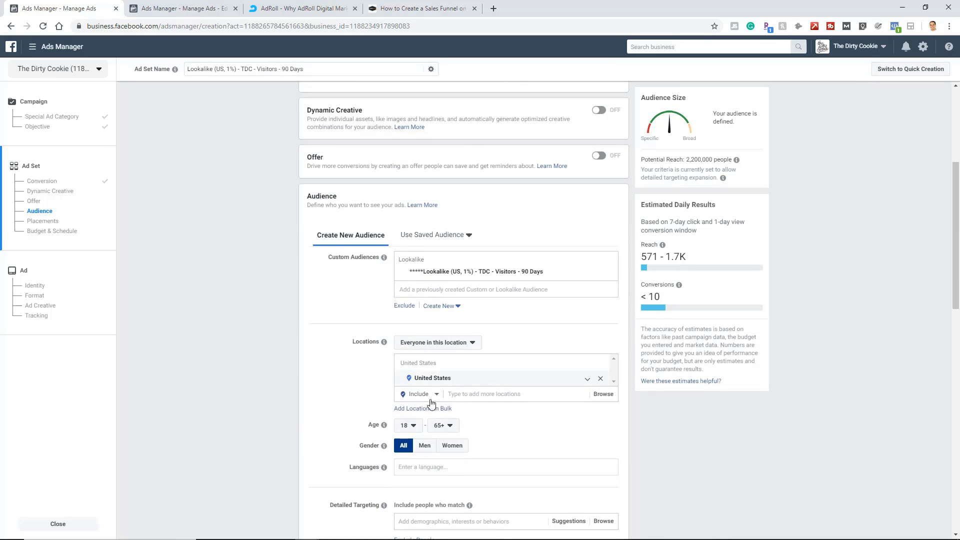
pyautogui.scroll(-4, 293, 433)
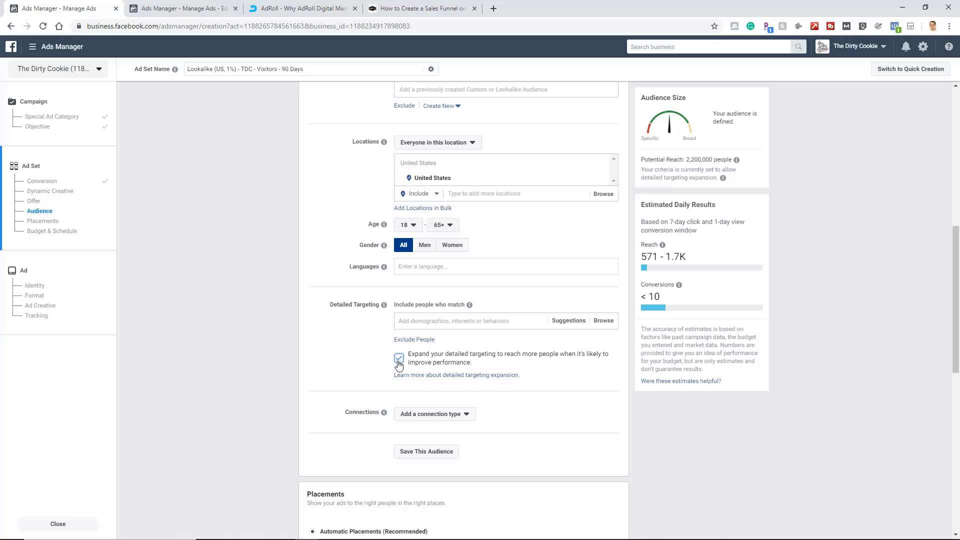
pyautogui.click(399, 359)
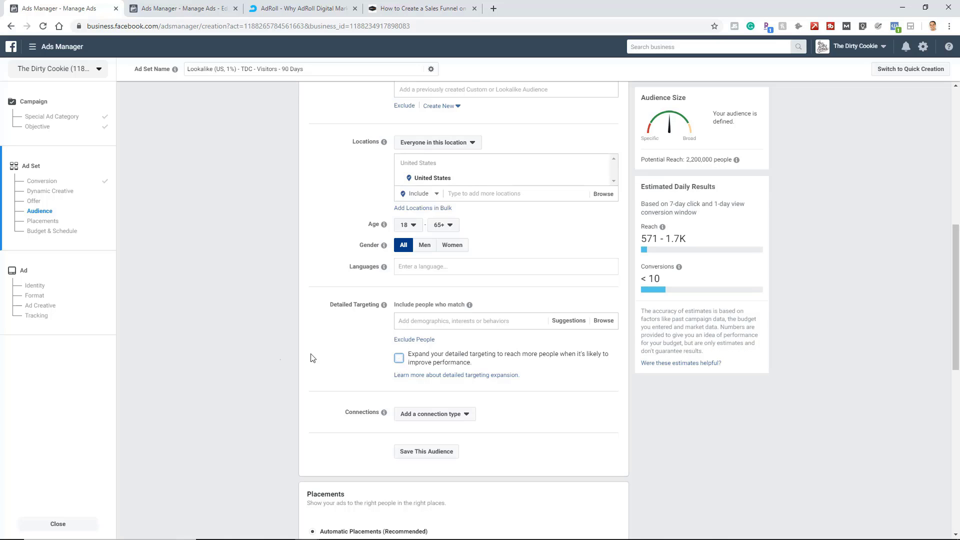
# Switch the ad set to manually edited placements and exclude the Audience Network platform.
pyautogui.scroll(-1, 282, 357)
pyautogui.scroll(-1, 282, 359)
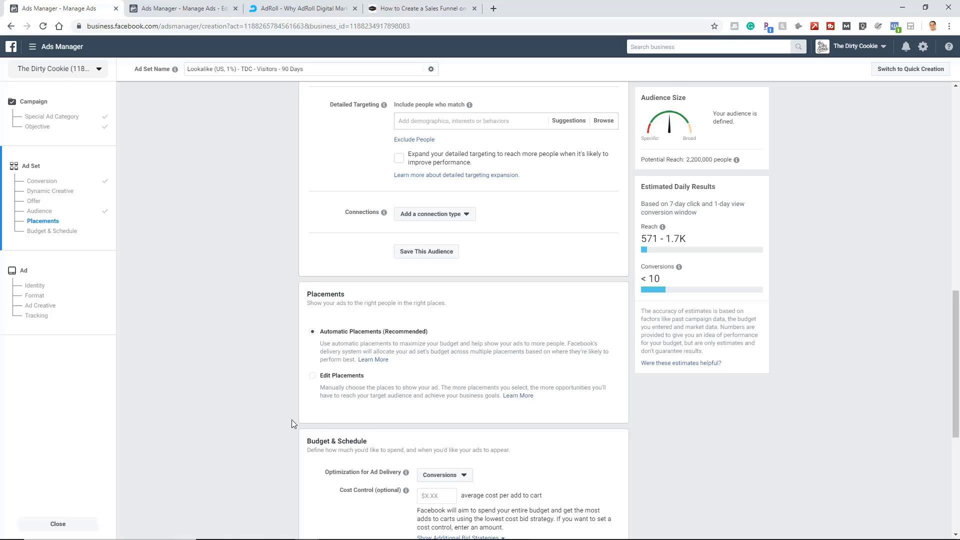
pyautogui.click(312, 376)
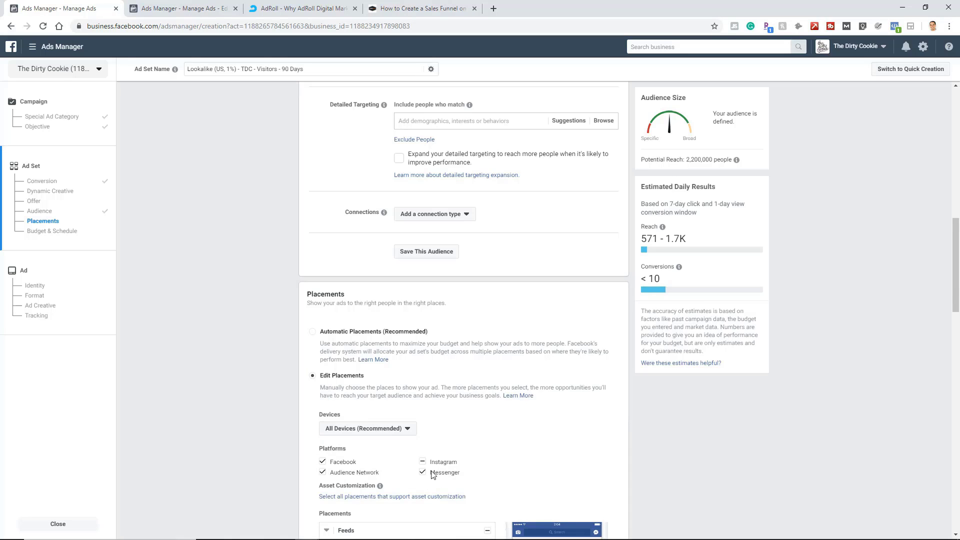
pyautogui.click(323, 473)
# Set the ad set's daily budget to $5.
pyautogui.scroll(-2, 453, 343)
pyautogui.scroll(-10, 452, 341)
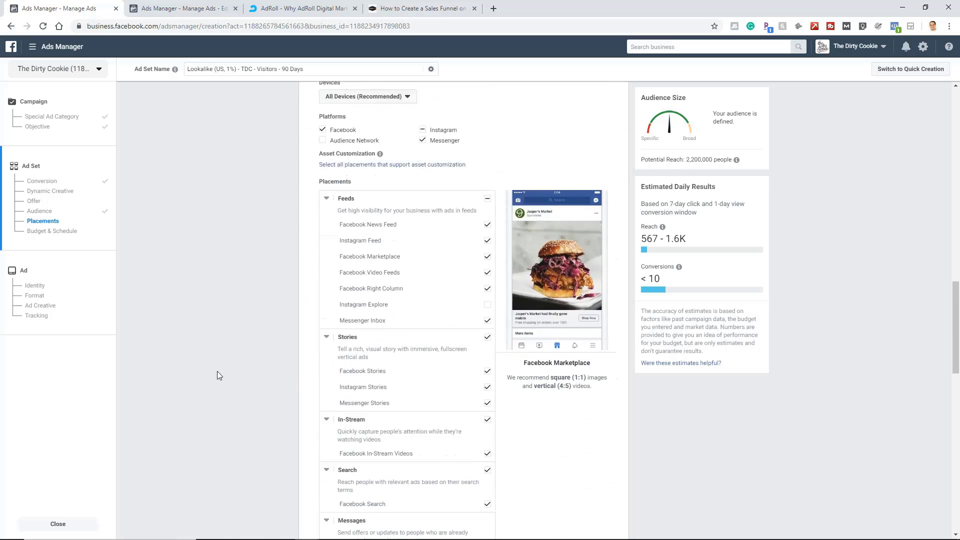
pyautogui.scroll(-6, 230, 357)
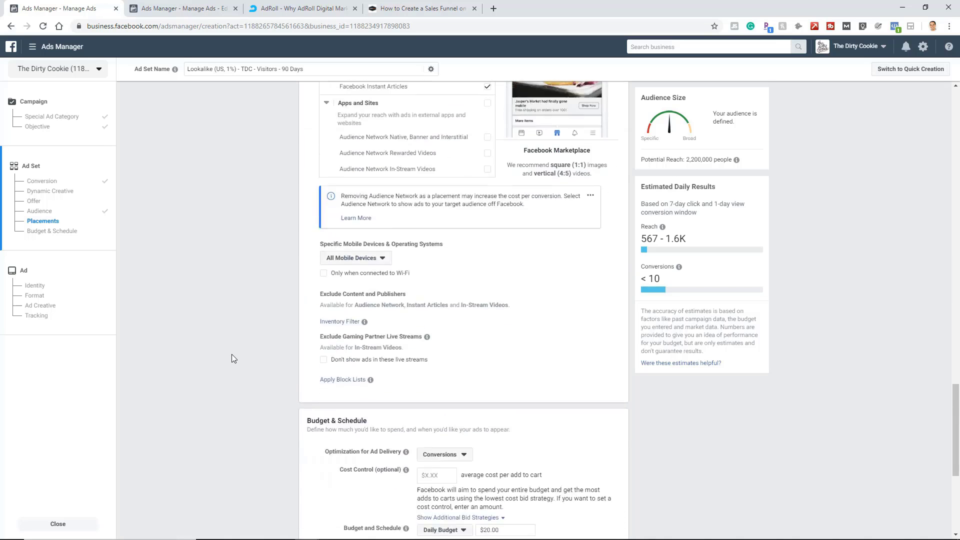
pyautogui.scroll(-1, 232, 354)
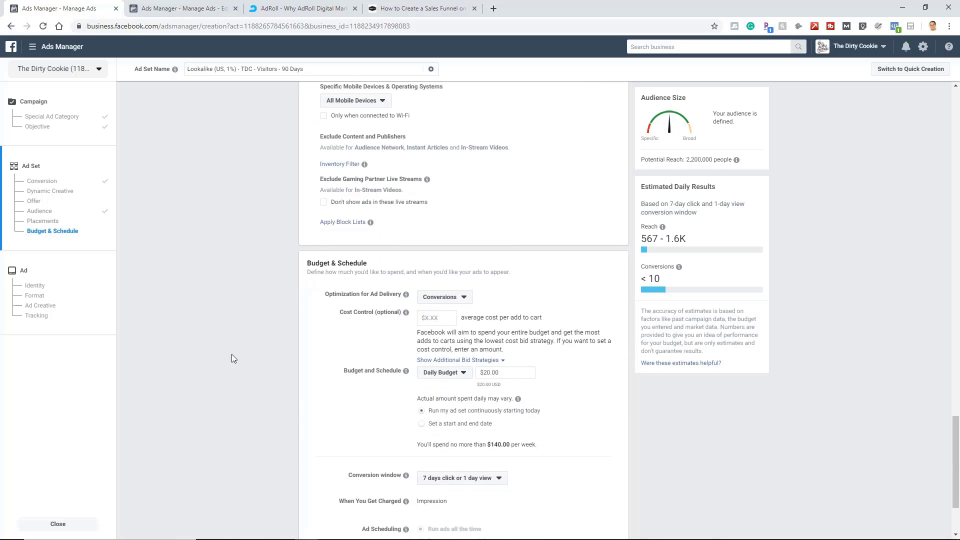
pyautogui.click(519, 372)
pyautogui.write('5')
pyautogui.scroll(10, 454, 374)
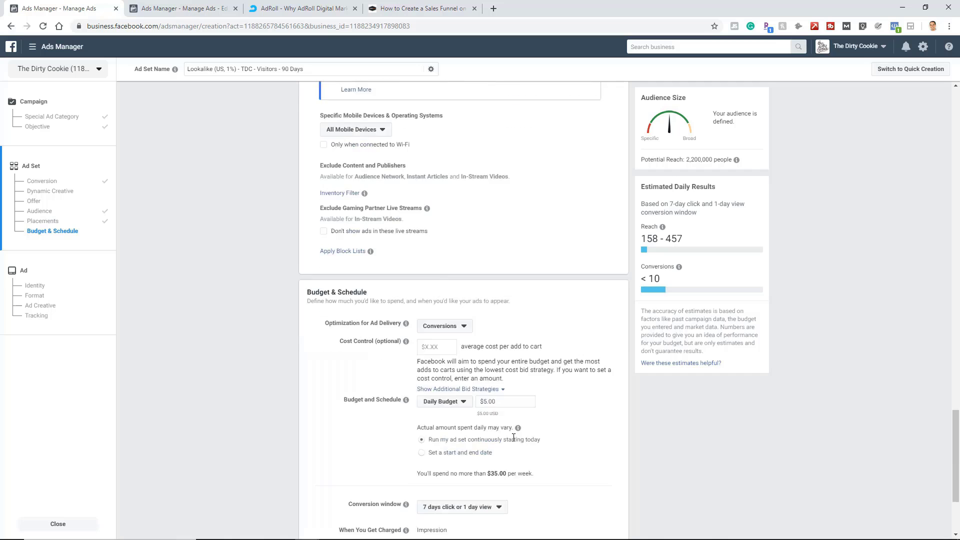
pyautogui.scroll(10, 488, 448)
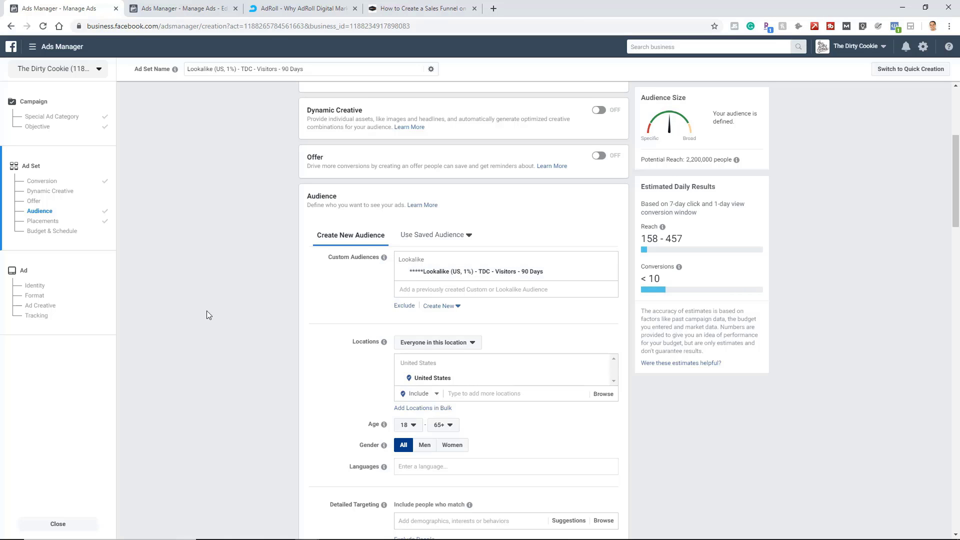
pyautogui.scroll(3, 324, 368)
pyautogui.scroll(-1, 289, 330)
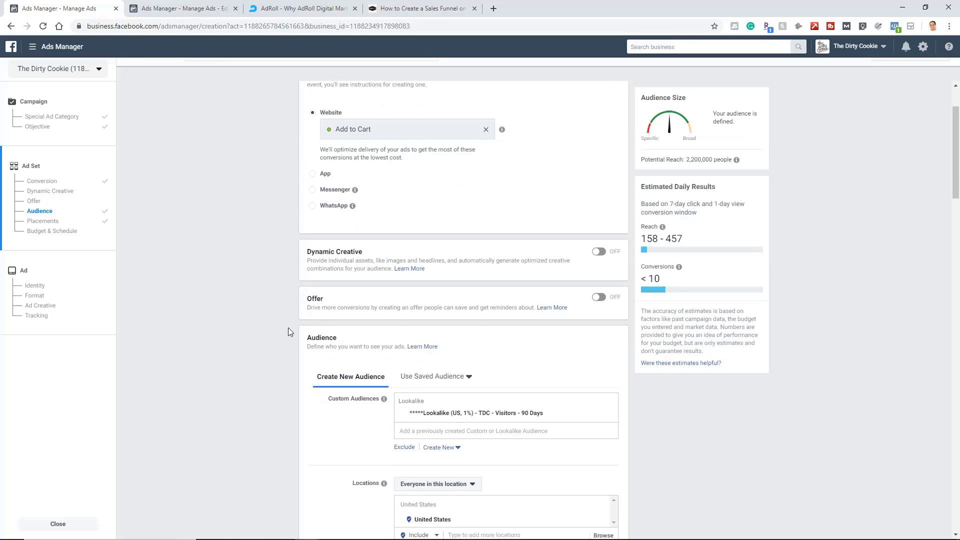
# Review the available lookalike audiences and the remaining ad set settings, and continue to the ad setup.
pyautogui.click(530, 385)
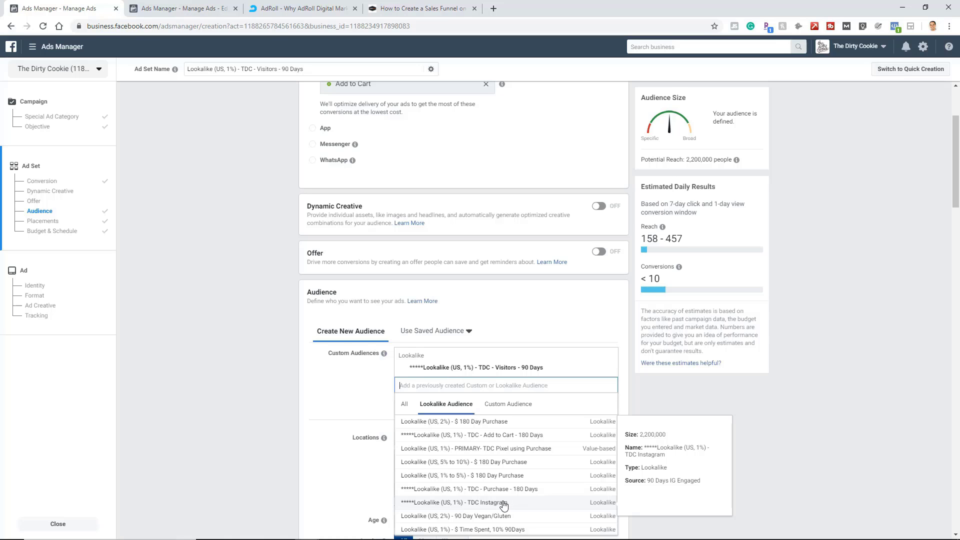
pyautogui.click(266, 391)
pyautogui.scroll(-15, 279, 358)
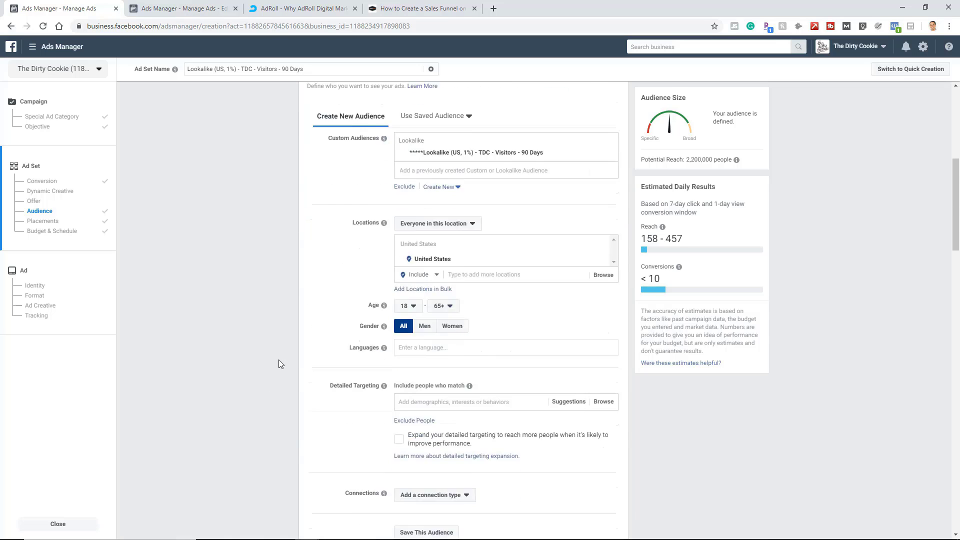
pyautogui.scroll(-10, 300, 345)
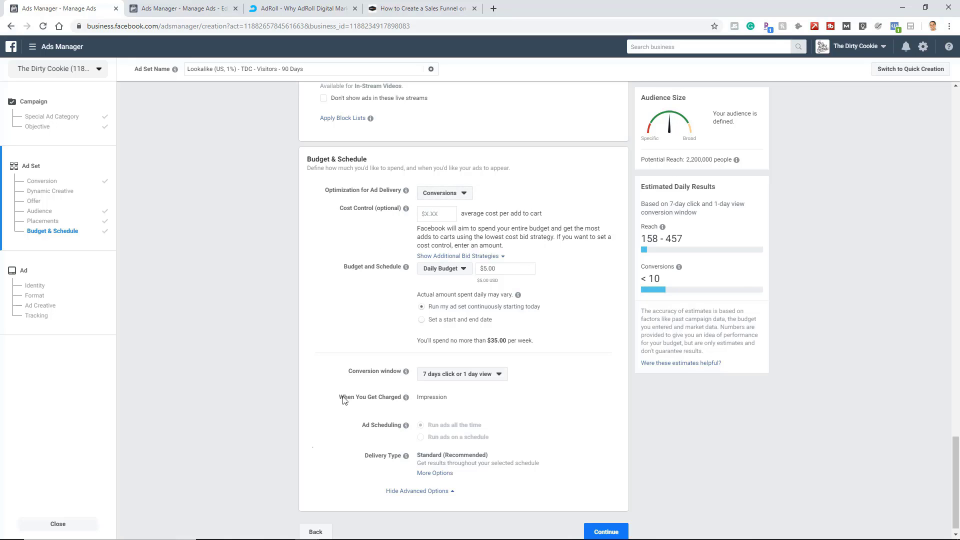
pyautogui.scroll(-1, 623, 535)
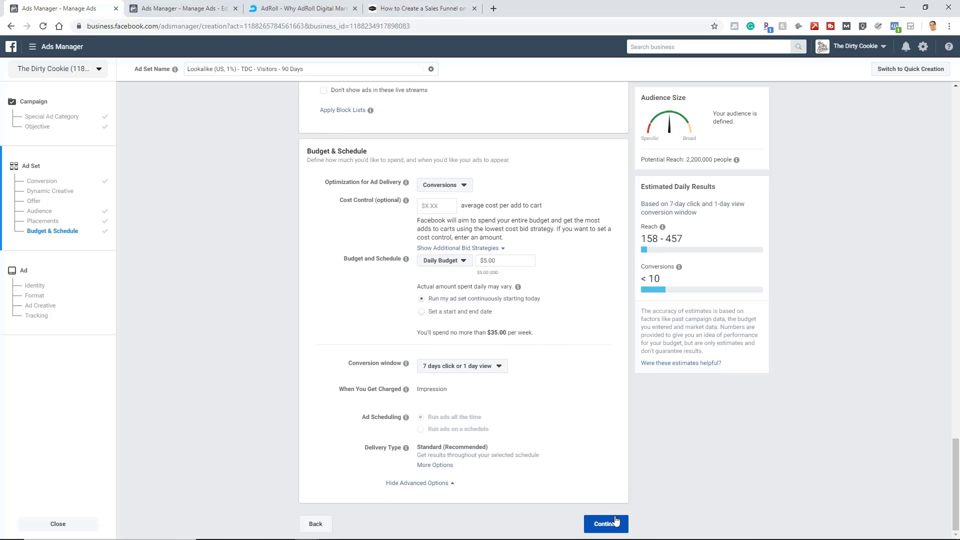
pyautogui.click(614, 521)
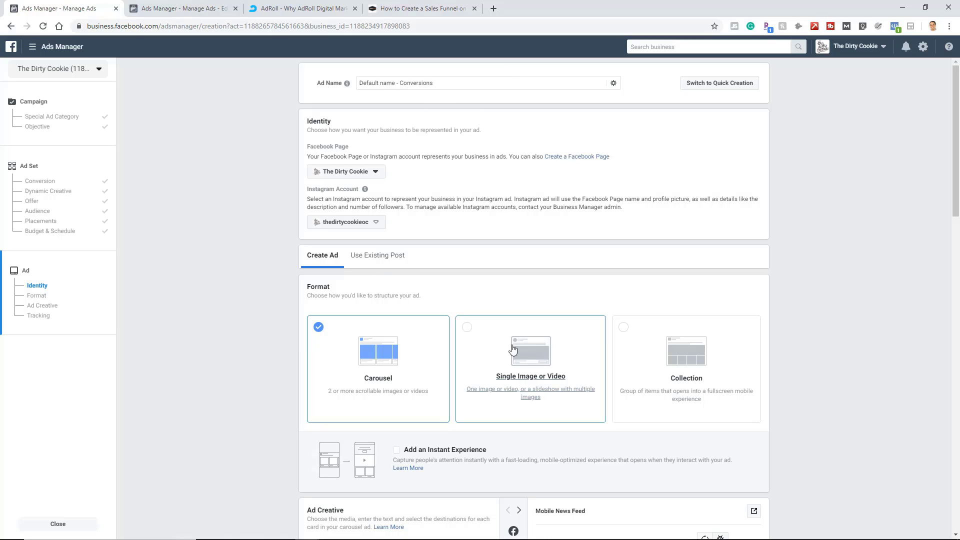
# Keep the default ad name and set the ad's format to Single Image or Video.
pyautogui.click(413, 83)
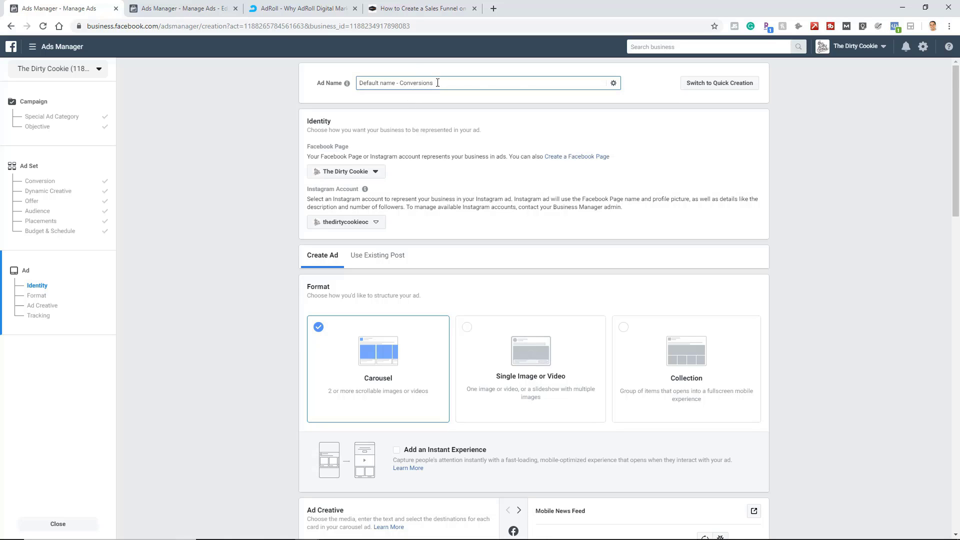
pyautogui.click(437, 150)
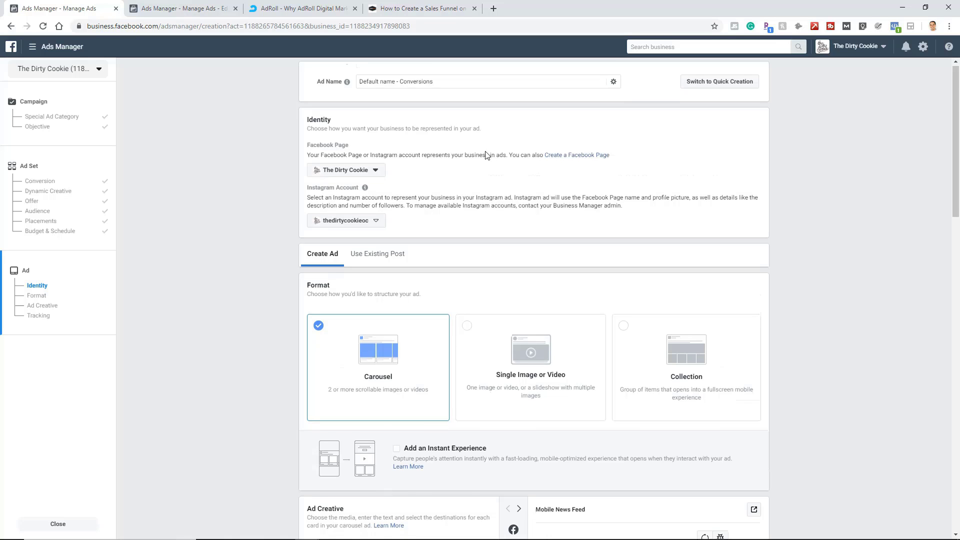
pyautogui.scroll(-2, 484, 152)
pyautogui.scroll(-1, 391, 209)
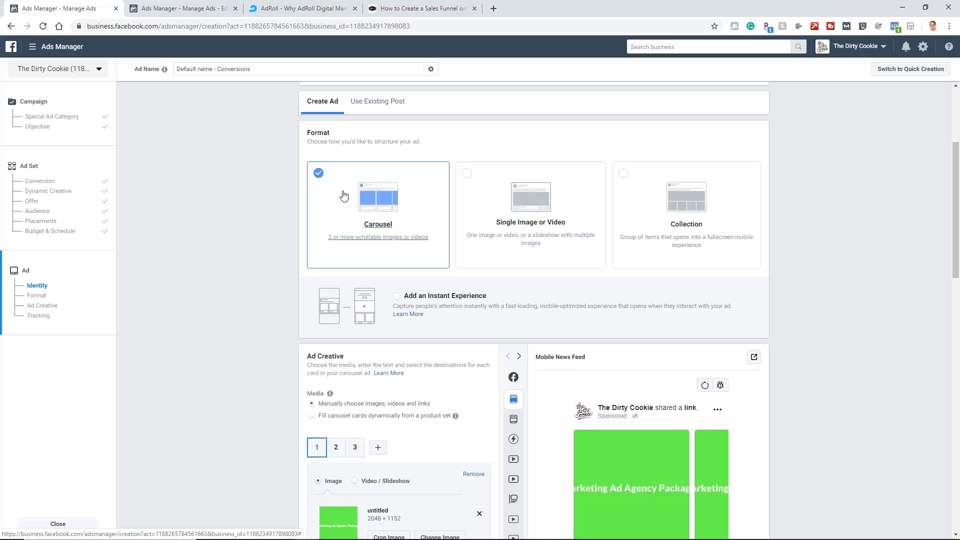
pyautogui.click(494, 191)
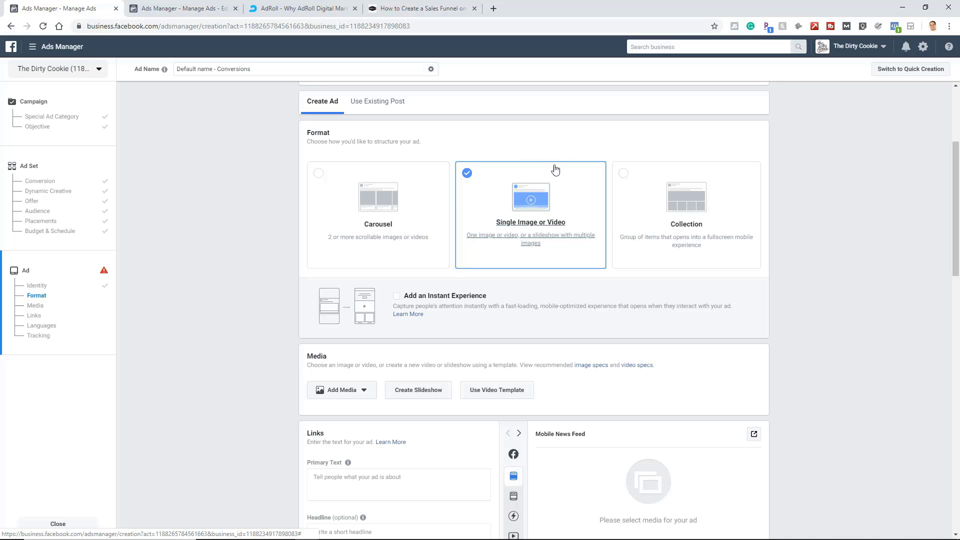
# Add the account image of the pink-lidded jar with strawberries, cookie_butter_4_pack_720x.jpg, as the ad's media.
pyautogui.scroll(-3, 276, 316)
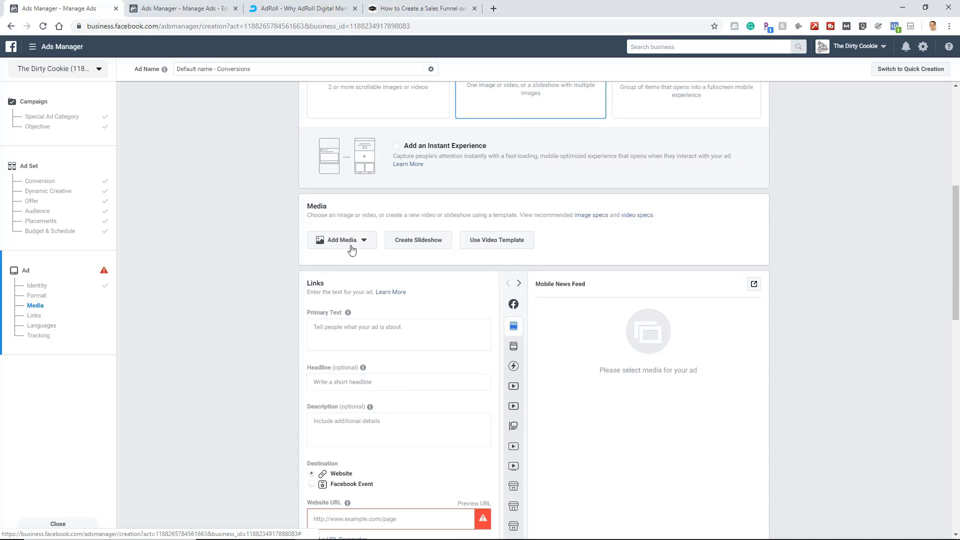
pyautogui.click(371, 244)
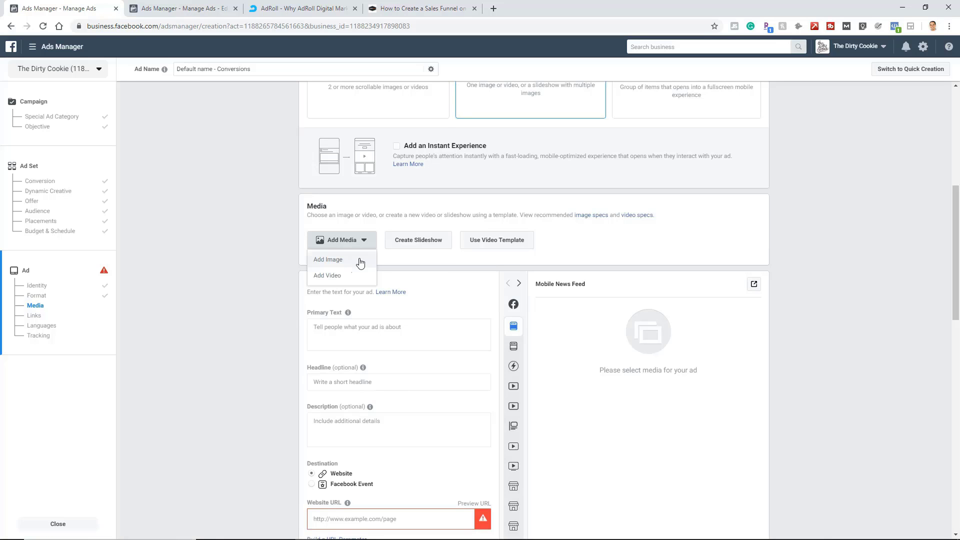
pyautogui.click(348, 259)
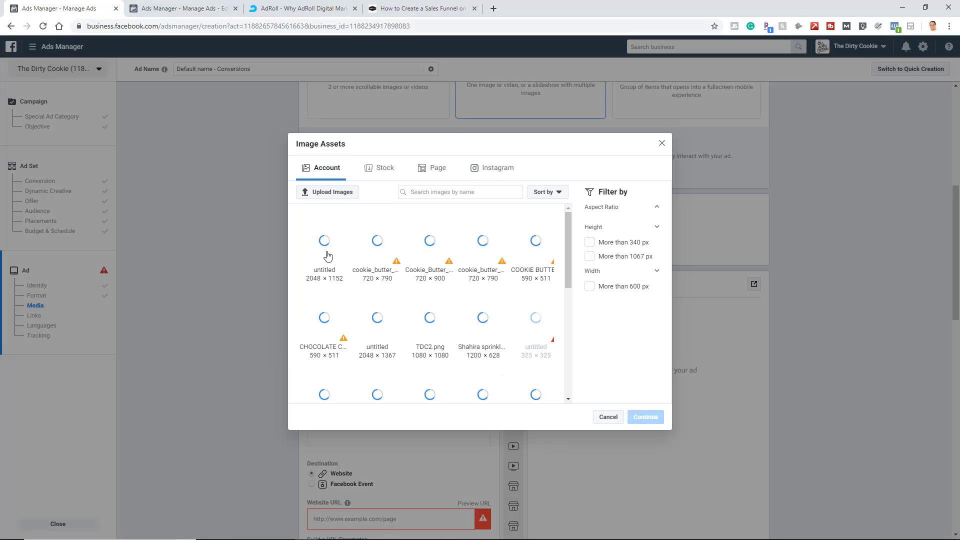
pyautogui.click(373, 193)
pyautogui.click(373, 192)
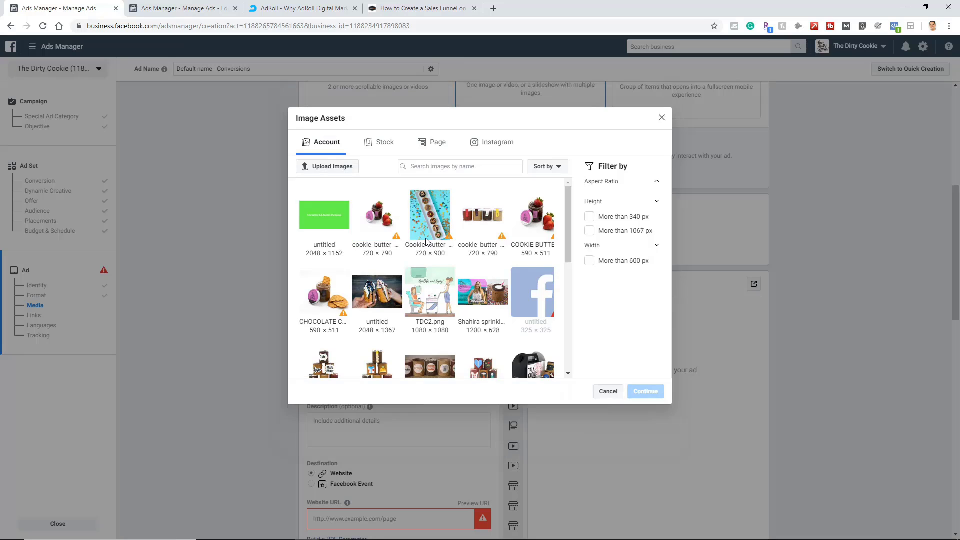
pyautogui.click(379, 213)
pyautogui.click(658, 423)
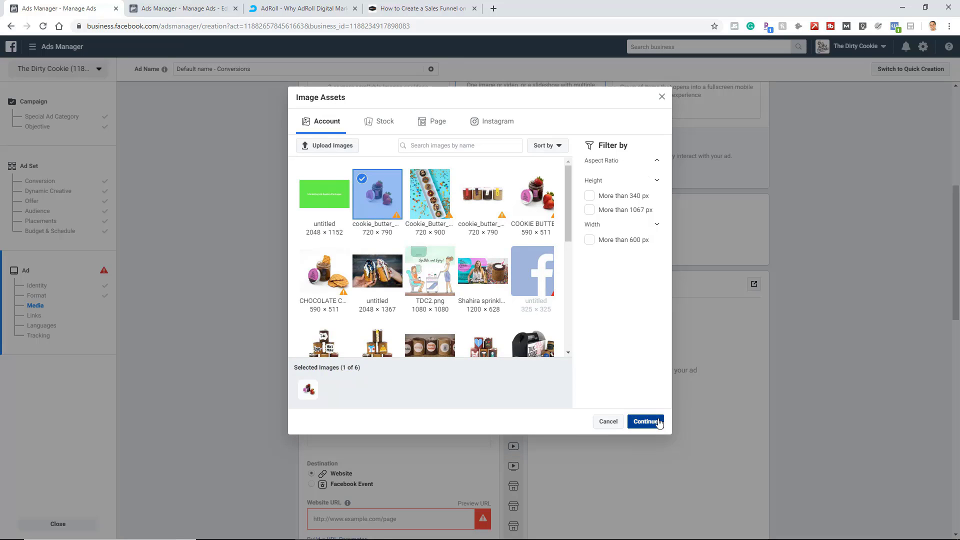
# Add three more ad images: Cookie_Butter_Bar_720x.jpg, the four-jar cookie_butter_4_pack_720x.jpg and CHOCOLATE CHIP COOKIE BUTTER.jpg.
pyautogui.scroll(-1, 272, 319)
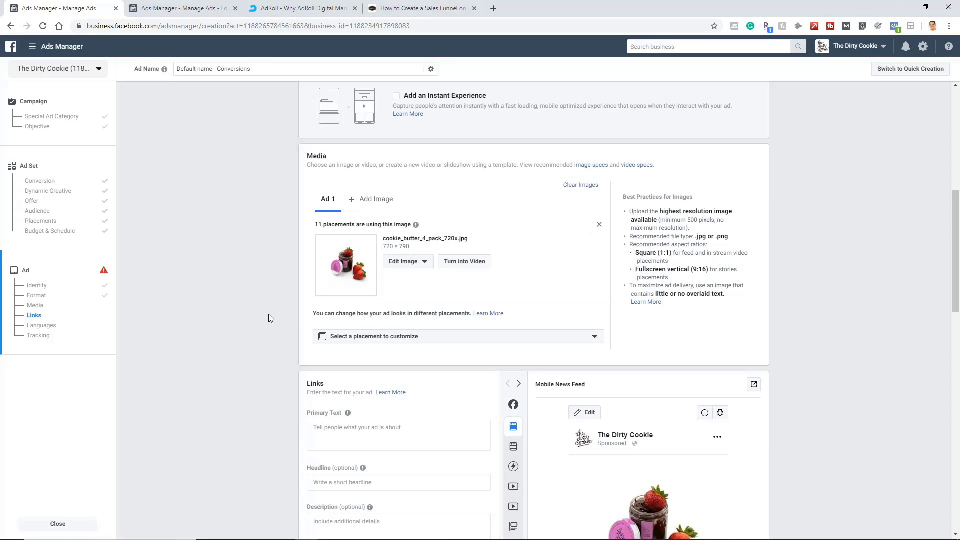
pyautogui.scroll(-2, 268, 318)
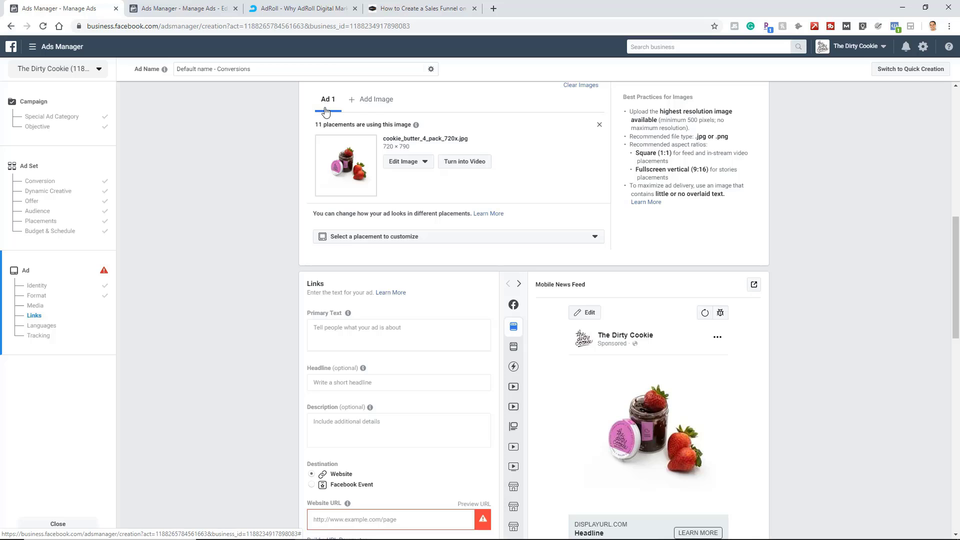
pyautogui.click(371, 104)
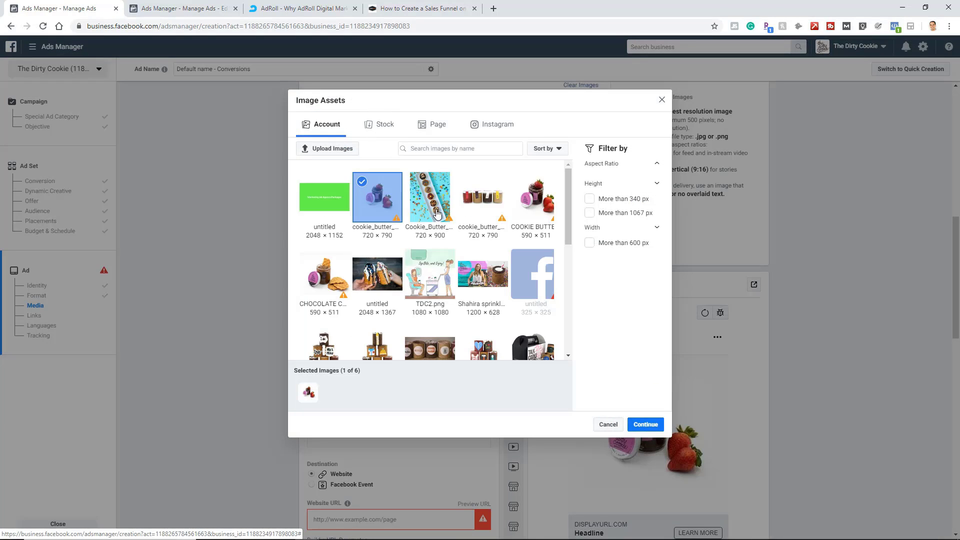
pyautogui.click(448, 211)
pyautogui.click(472, 210)
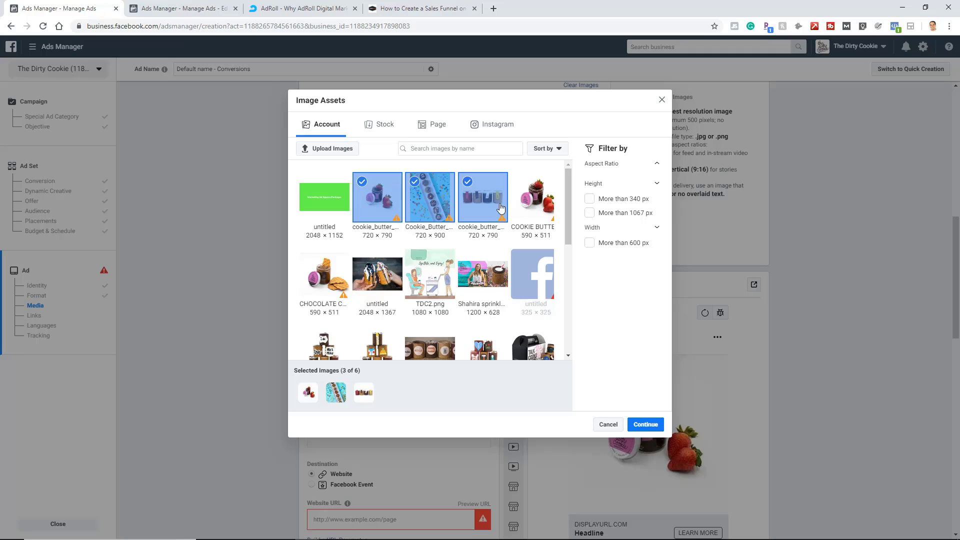
pyautogui.click(329, 280)
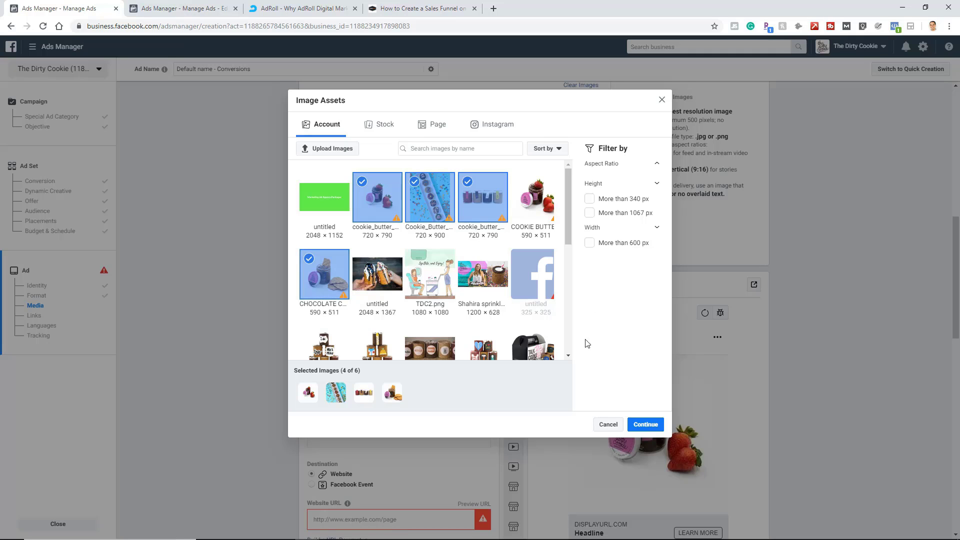
pyautogui.click(645, 424)
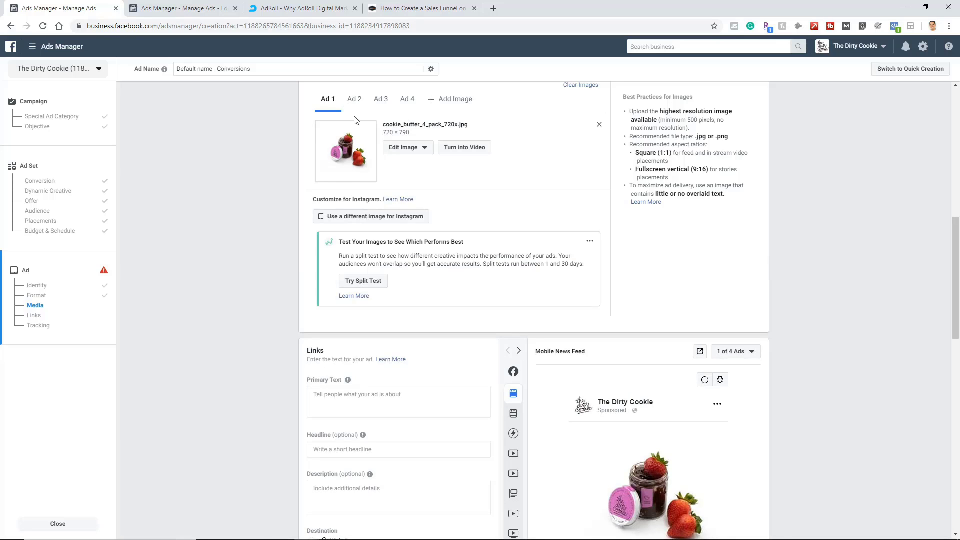
# Check the images of Ad 2, Ad 3 and Ad 4 and the editing options for the Ad 4 image.
pyautogui.click(357, 103)
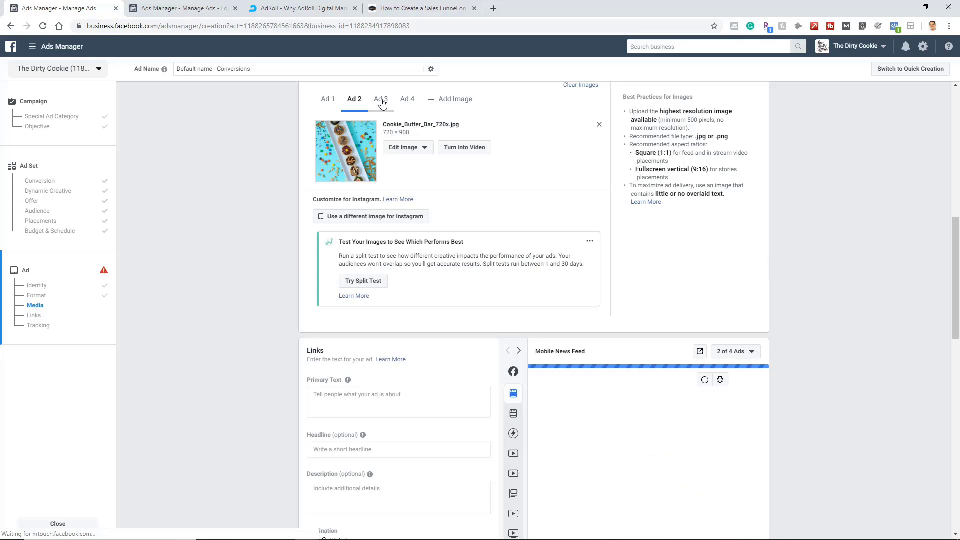
pyautogui.click(380, 101)
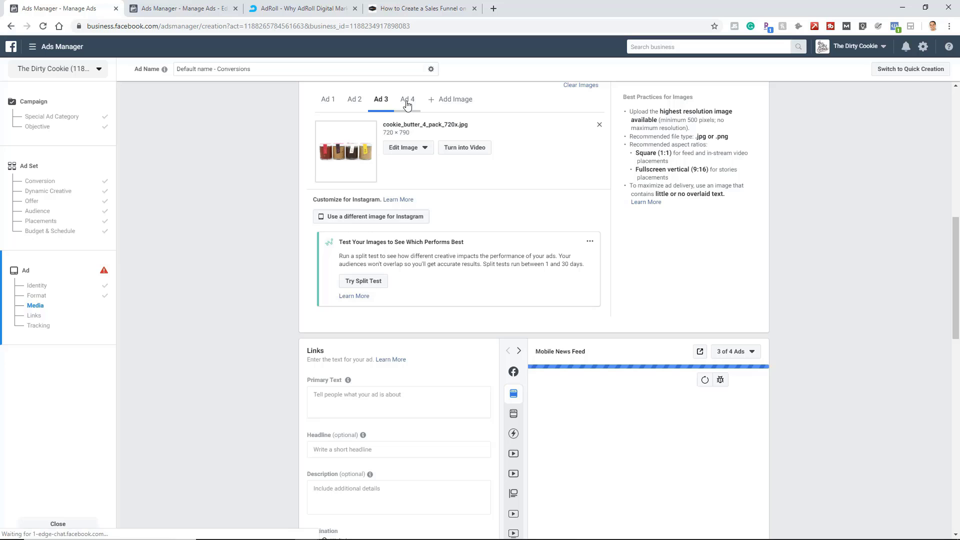
pyautogui.click(408, 102)
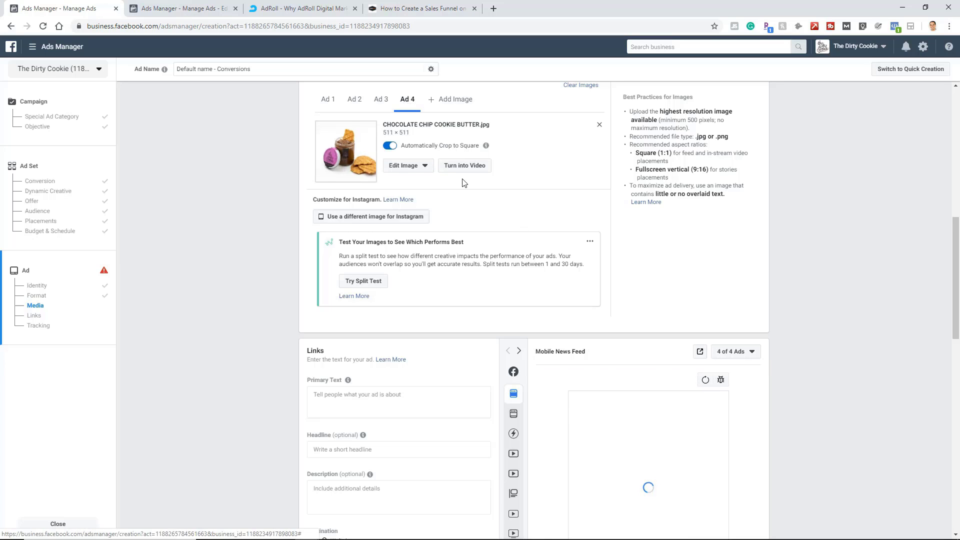
pyautogui.click(421, 166)
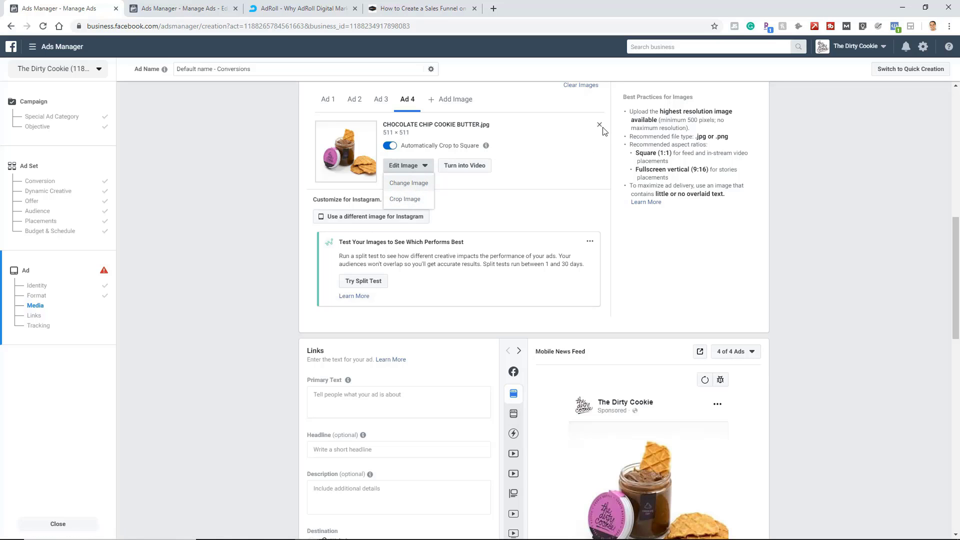
pyautogui.scroll(3, 579, 156)
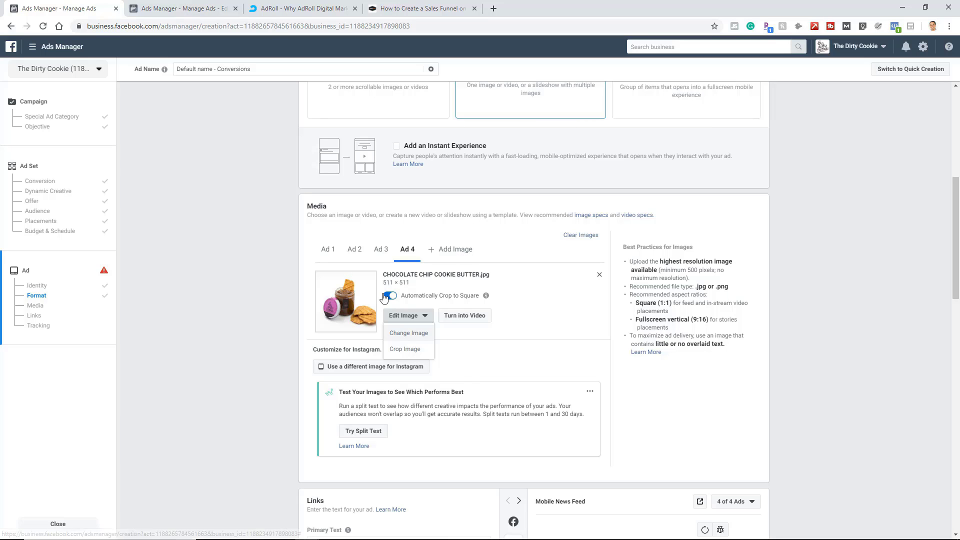
# Choose Shop Now as the call to action for the ads.
pyautogui.scroll(-7, 250, 275)
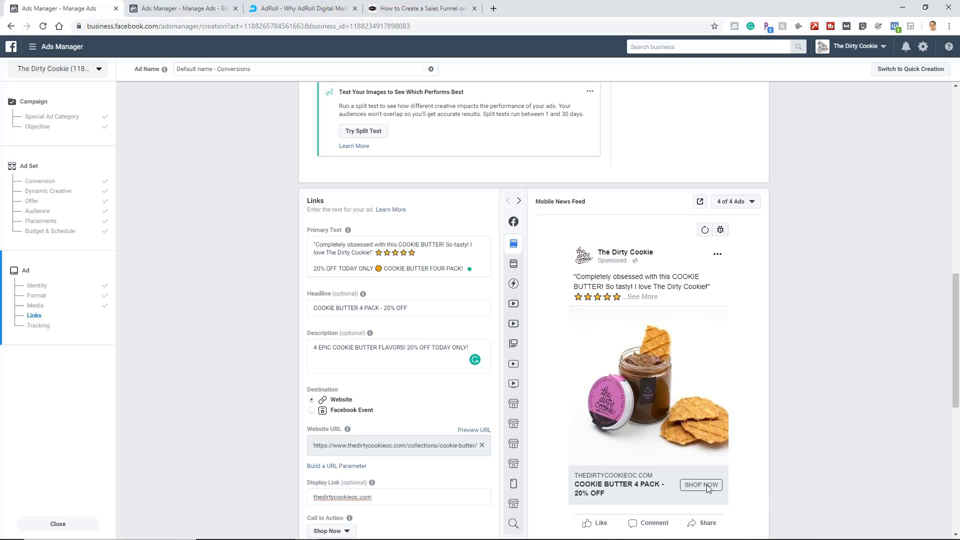
pyautogui.scroll(-2, 306, 389)
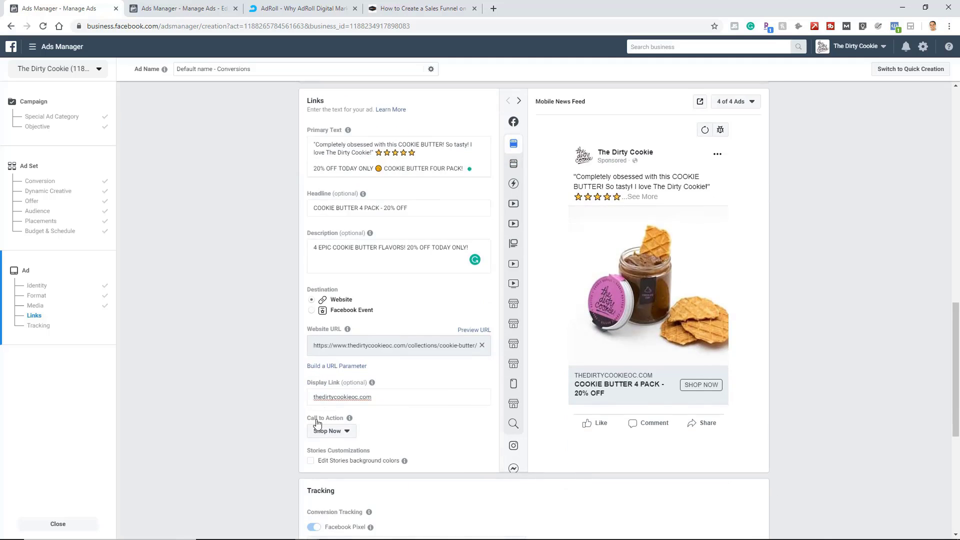
pyautogui.click(347, 433)
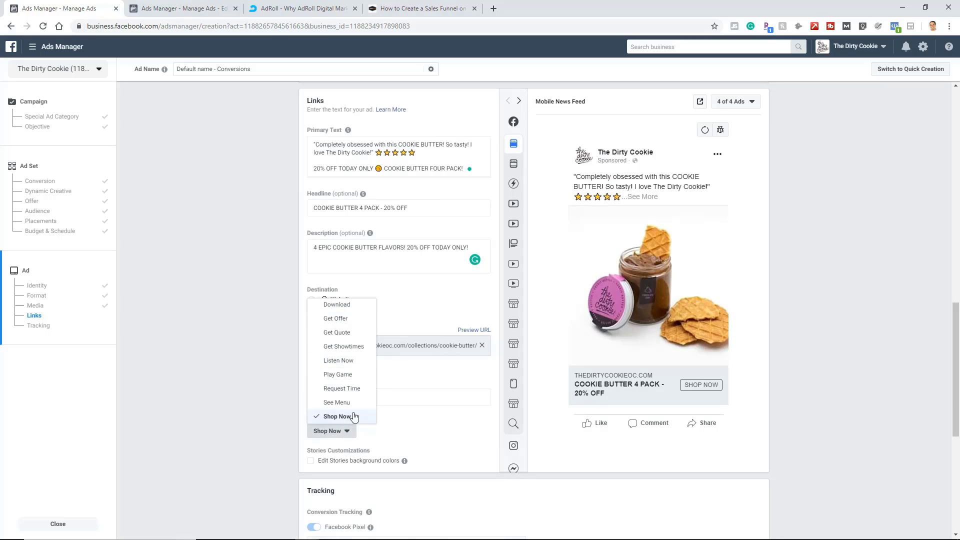
pyautogui.click(370, 416)
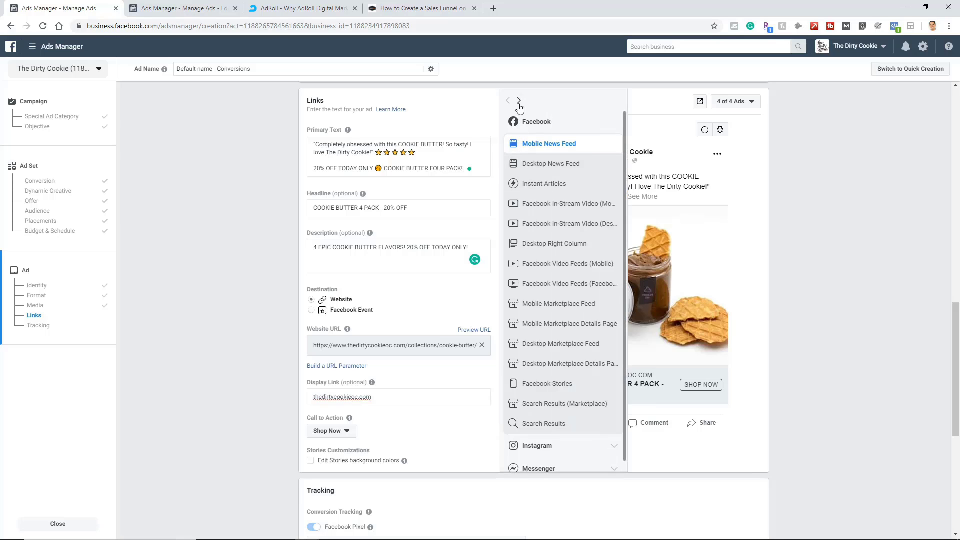
# Preview the fourth ad in the Desktop News Feed placement, check its links and media, and switch the preview to the first ad.
pyautogui.click(525, 168)
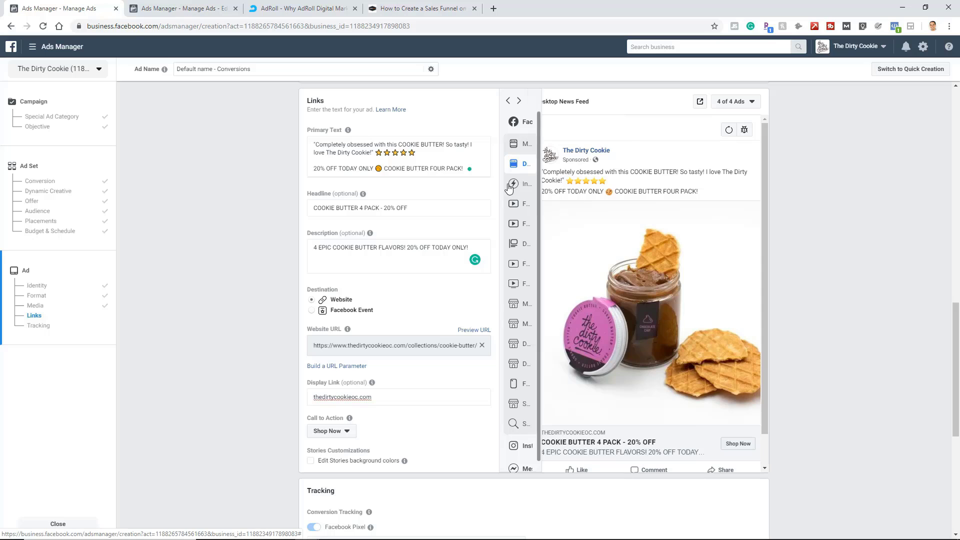
pyautogui.moveTo(517, 193)
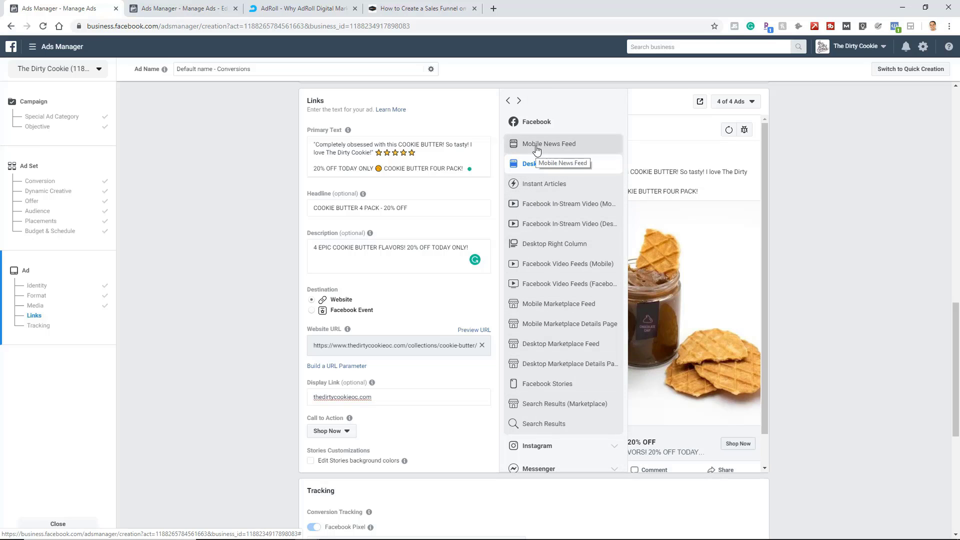
pyautogui.scroll(6, 470, 235)
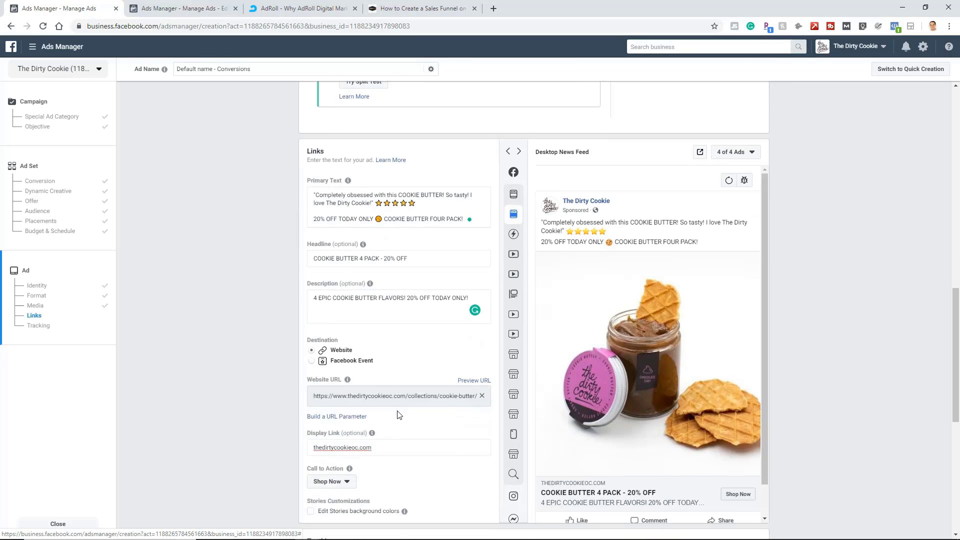
pyautogui.scroll(-6, 348, 300)
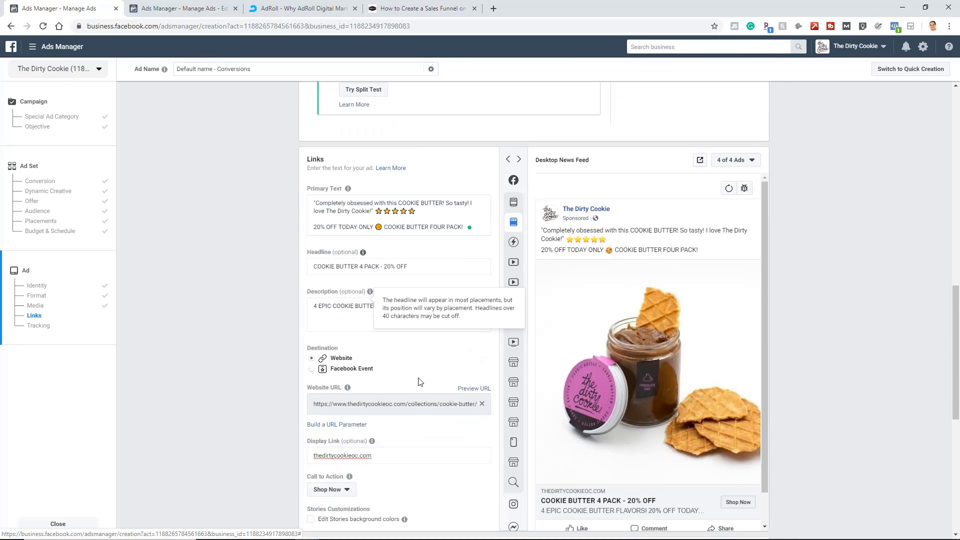
pyautogui.scroll(2, 424, 367)
pyautogui.scroll(1, 424, 368)
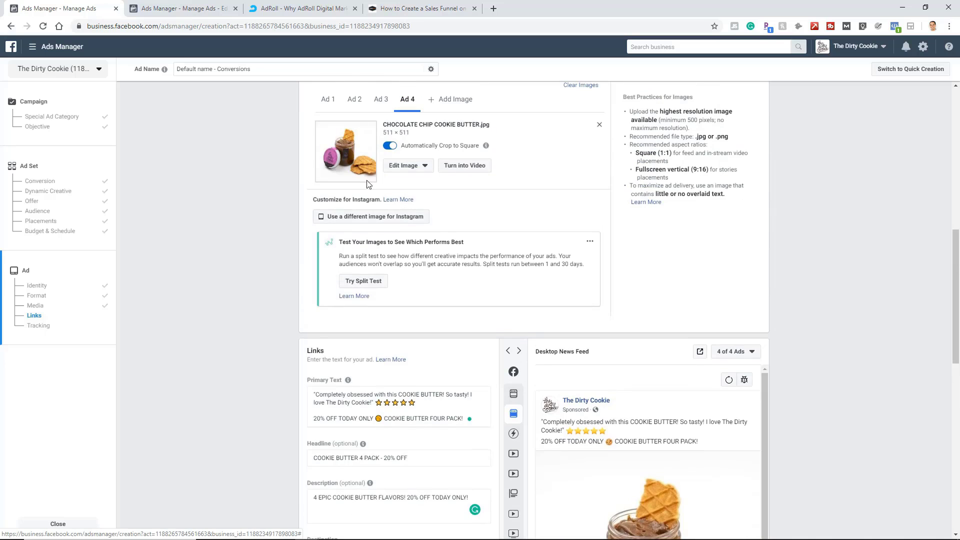
pyautogui.click(752, 352)
pyautogui.click(741, 373)
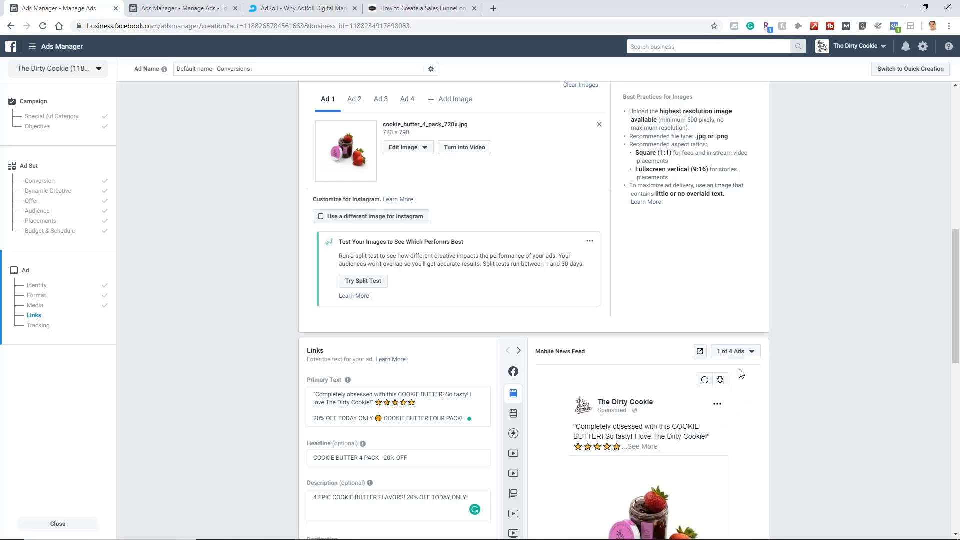
# Preview the second and third ads in the Mobile News Feed placement.
pyautogui.scroll(-3, 270, 390)
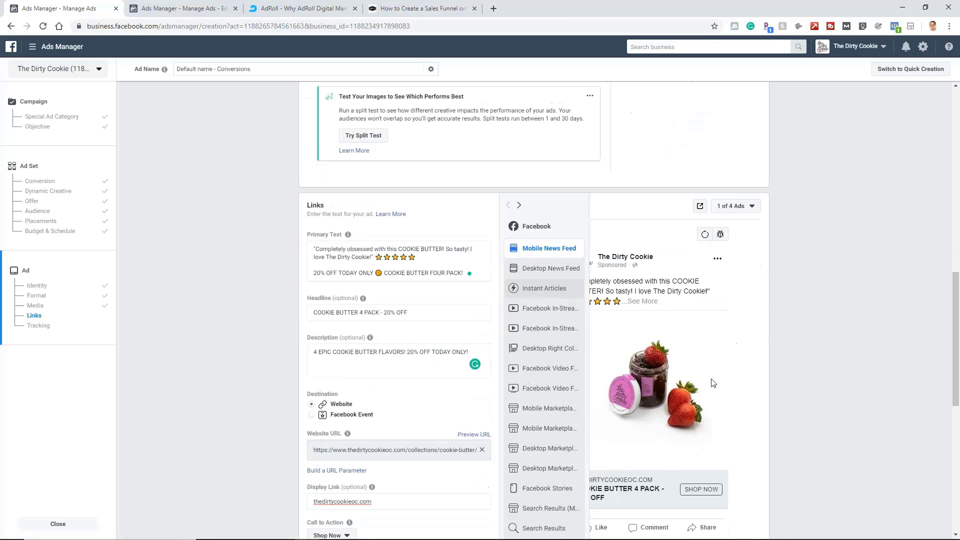
pyautogui.click(742, 202)
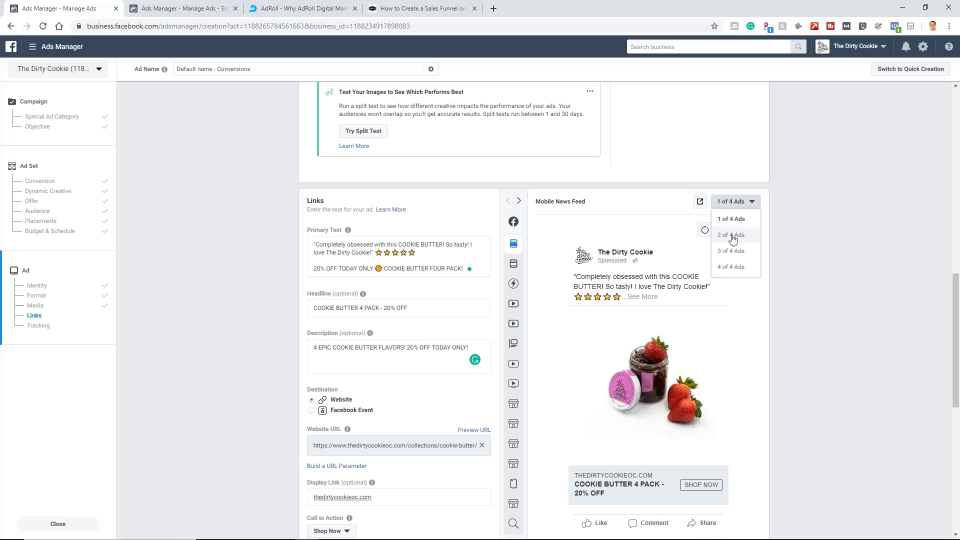
pyautogui.click(733, 237)
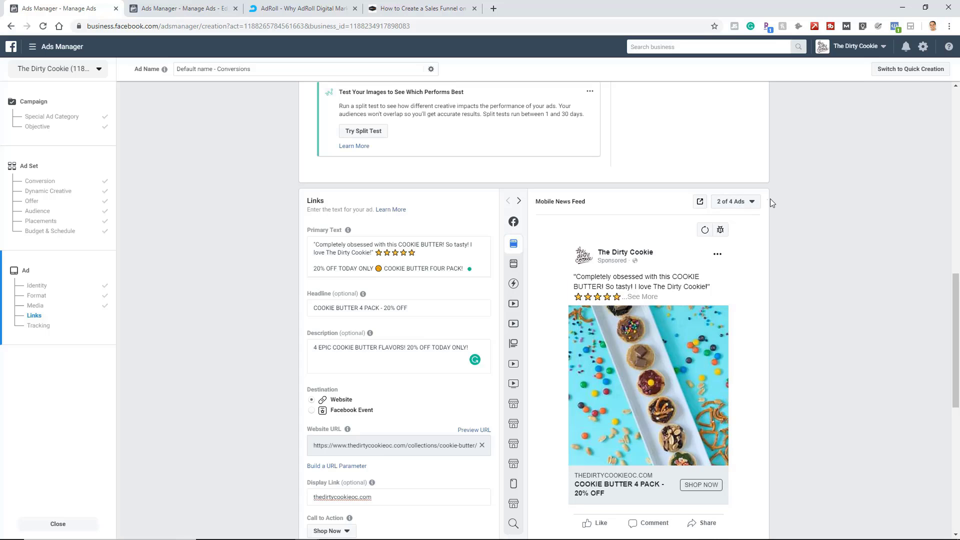
pyautogui.click(743, 202)
pyautogui.click(737, 251)
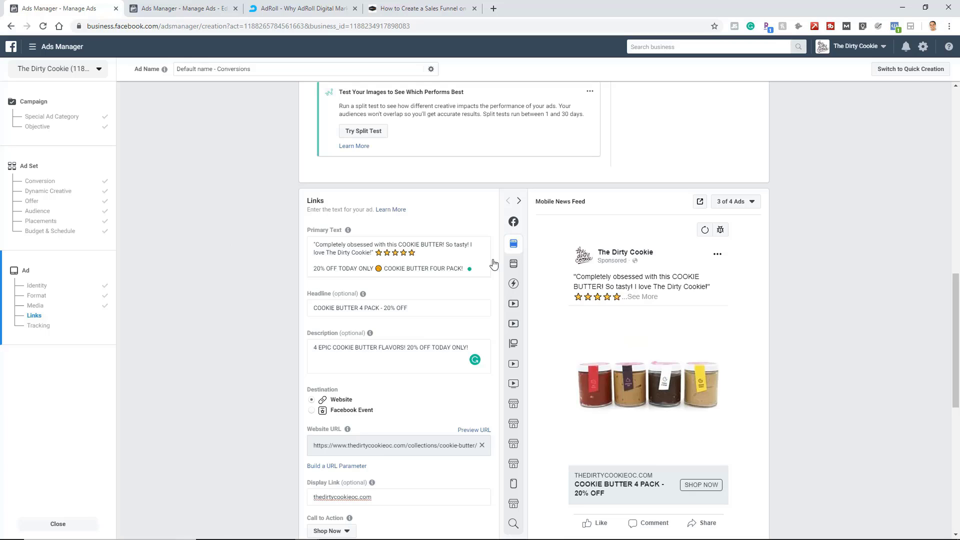
# Check the ad's link and conversion tracking settings and confirm the campaign for submission.
pyautogui.scroll(4, 266, 329)
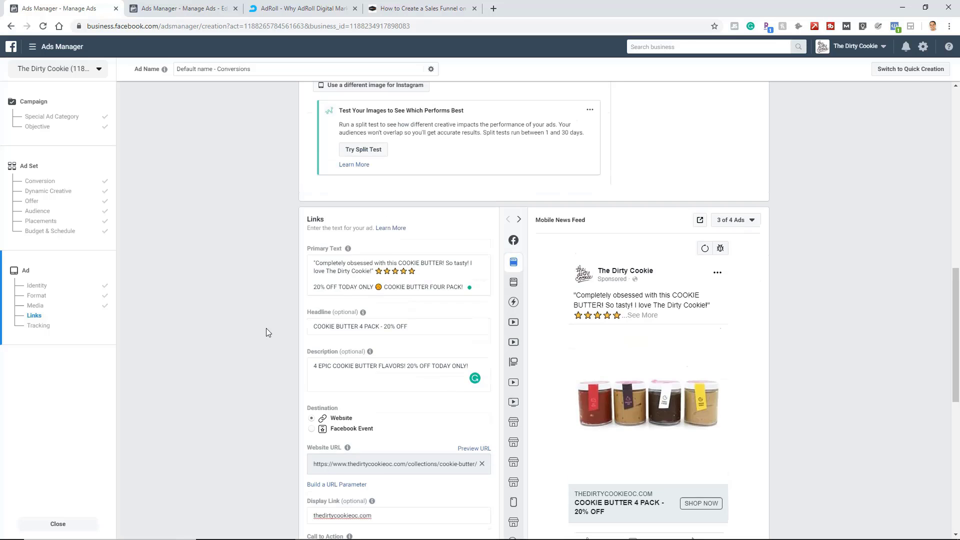
pyautogui.scroll(-5, 249, 227)
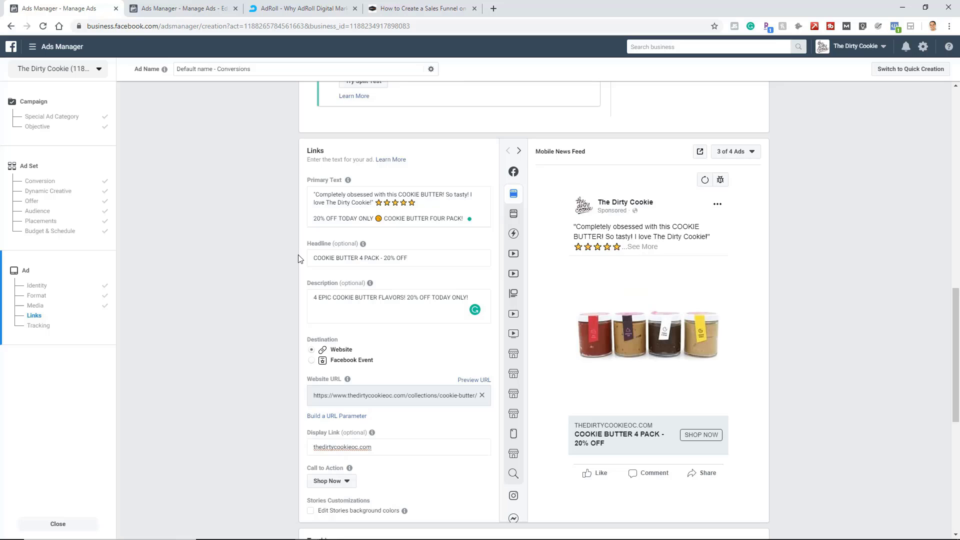
pyautogui.scroll(-5, 265, 247)
pyautogui.moveTo(368, 311)
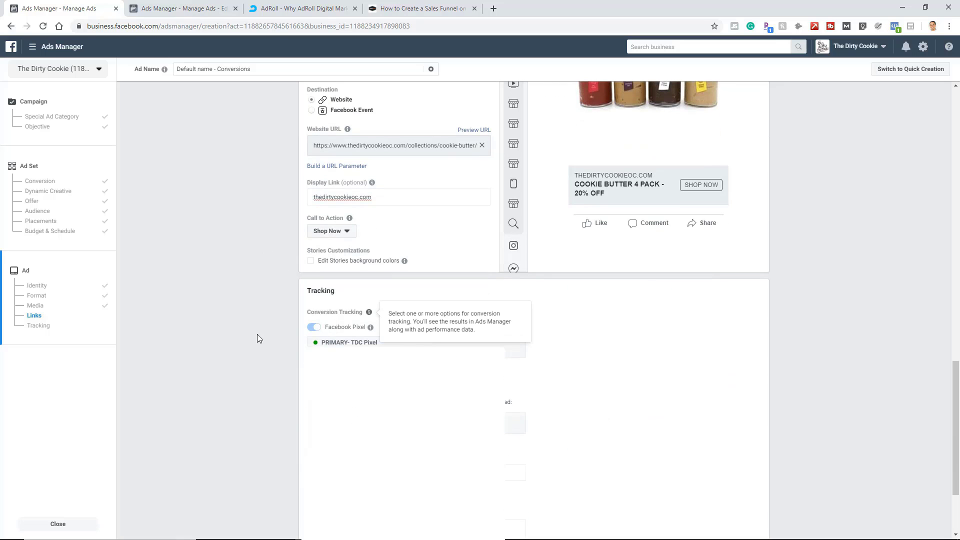
pyautogui.scroll(-3, 166, 270)
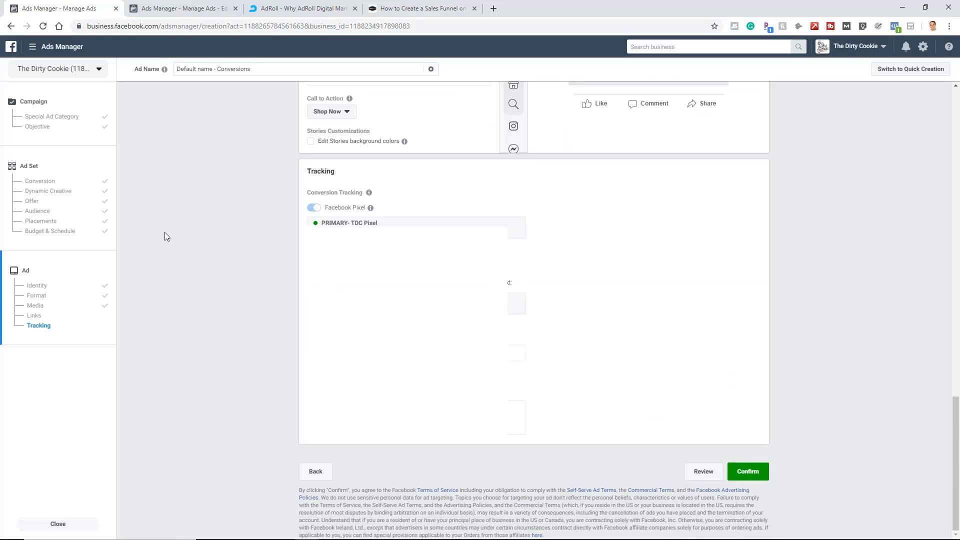
pyautogui.click(750, 471)
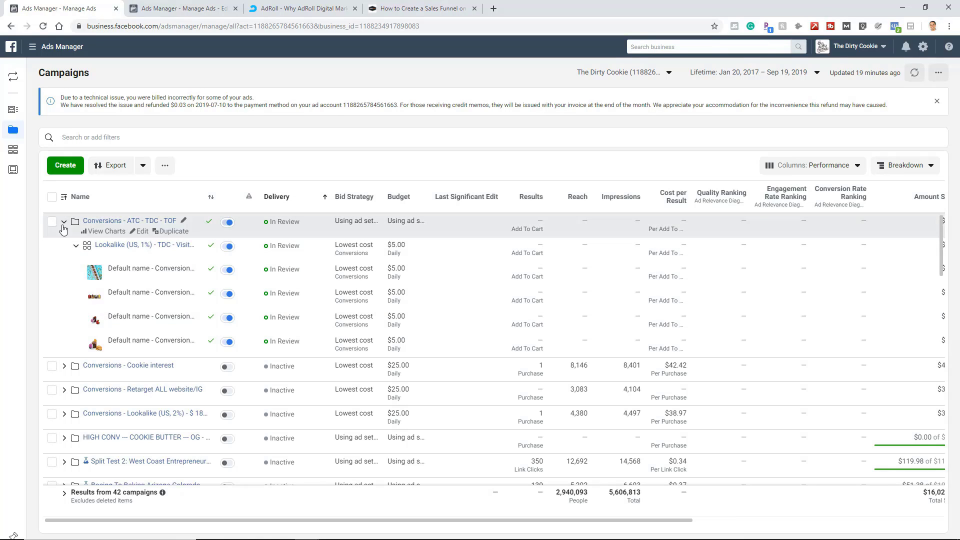
# Duplicate the Lookalike (US, 1%) - TDC - Visitors ad set into the original campaign as four copies.
pyautogui.moveTo(18, 134)
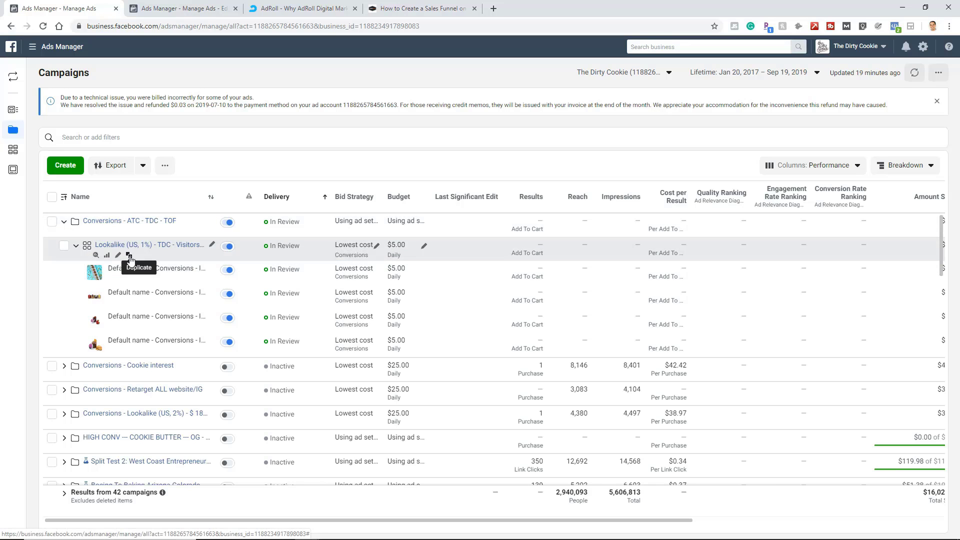
pyautogui.click(130, 256)
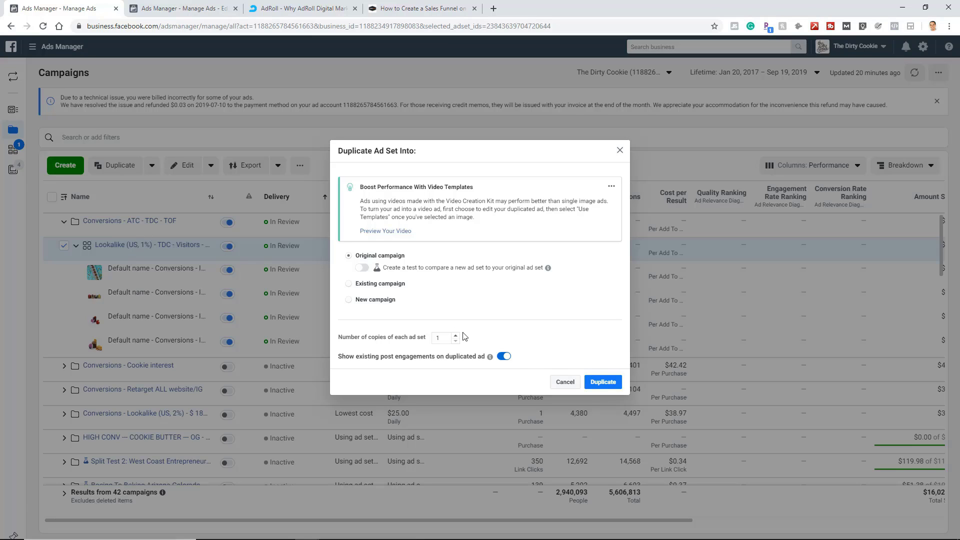
pyautogui.click(456, 313)
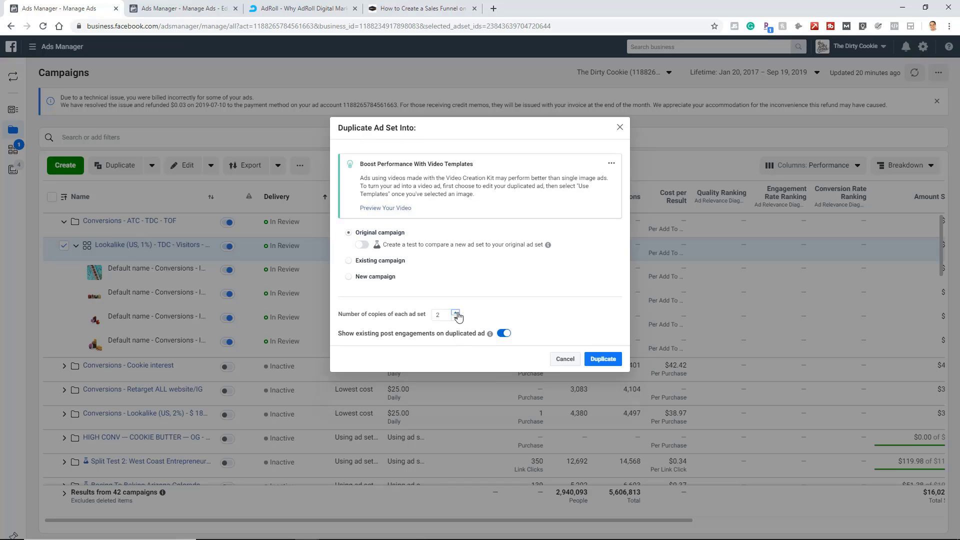
pyautogui.click(455, 313)
pyautogui.click(604, 360)
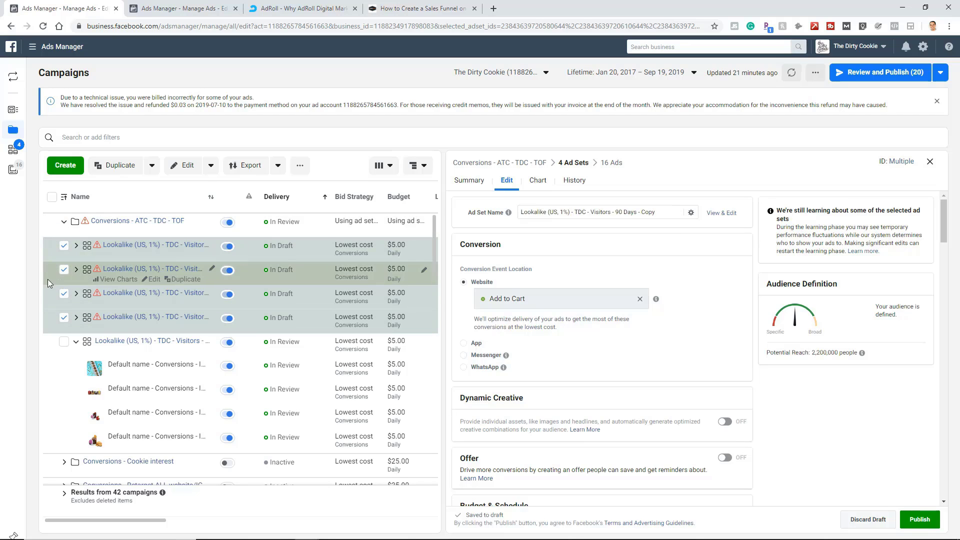
# Narrow the selection to the first ad set copy and open it for editing.
pyautogui.click(64, 318)
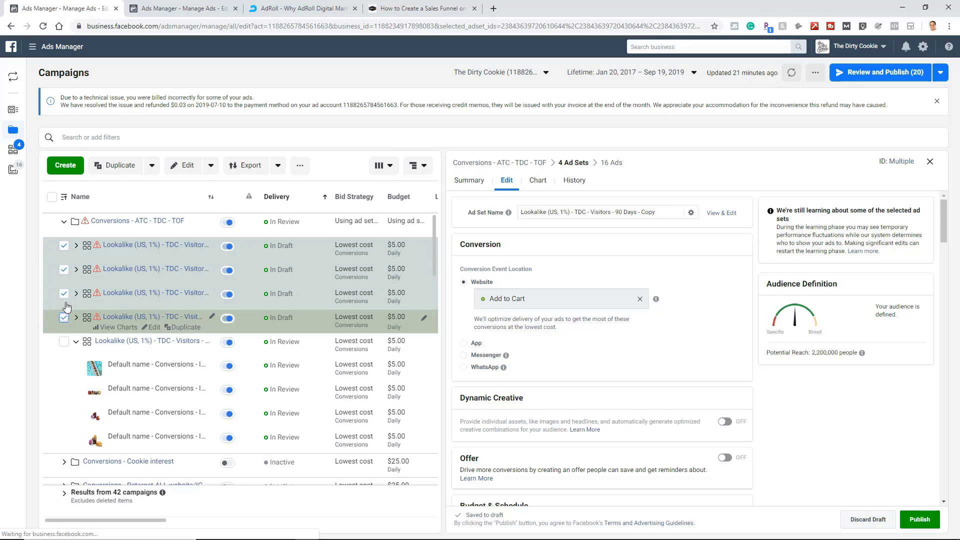
pyautogui.click(64, 293)
pyautogui.click(64, 270)
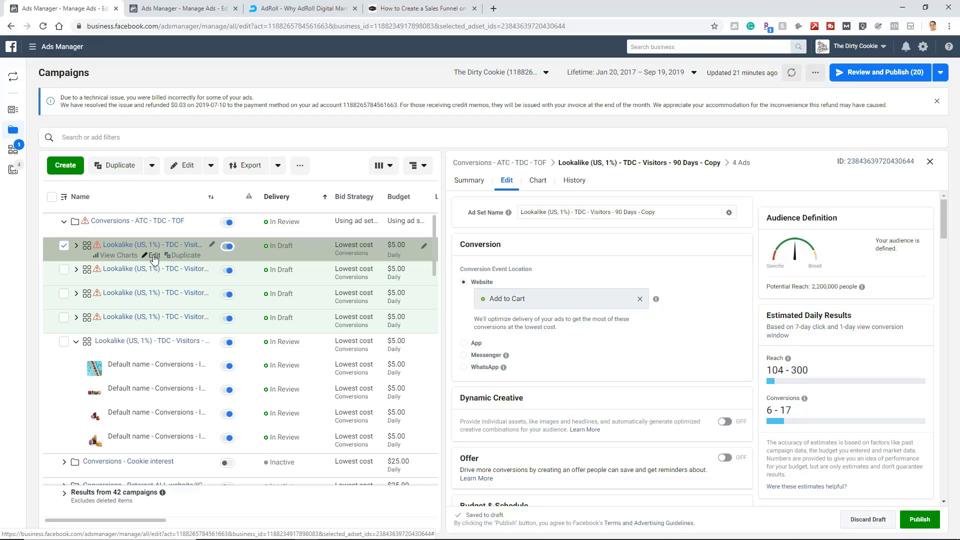
pyautogui.click(929, 161)
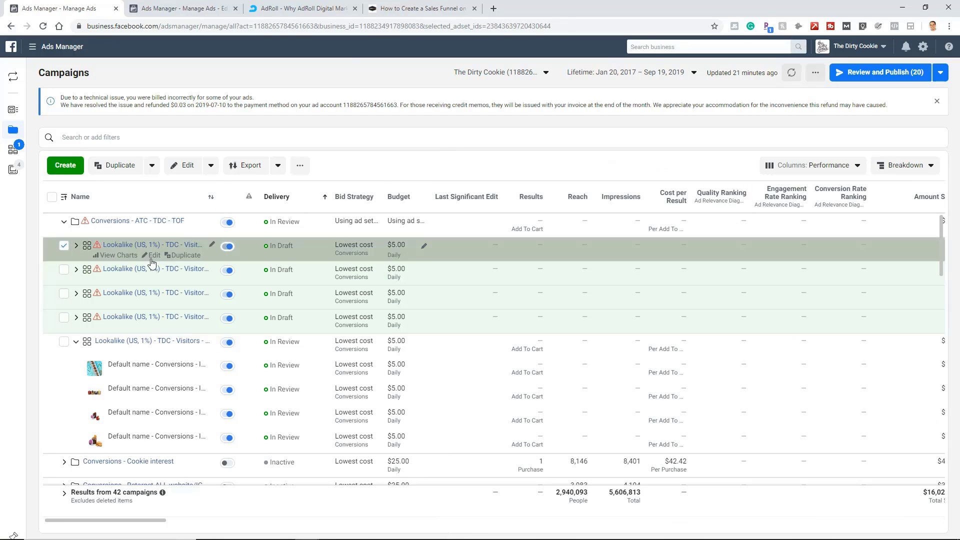
pyautogui.click(150, 257)
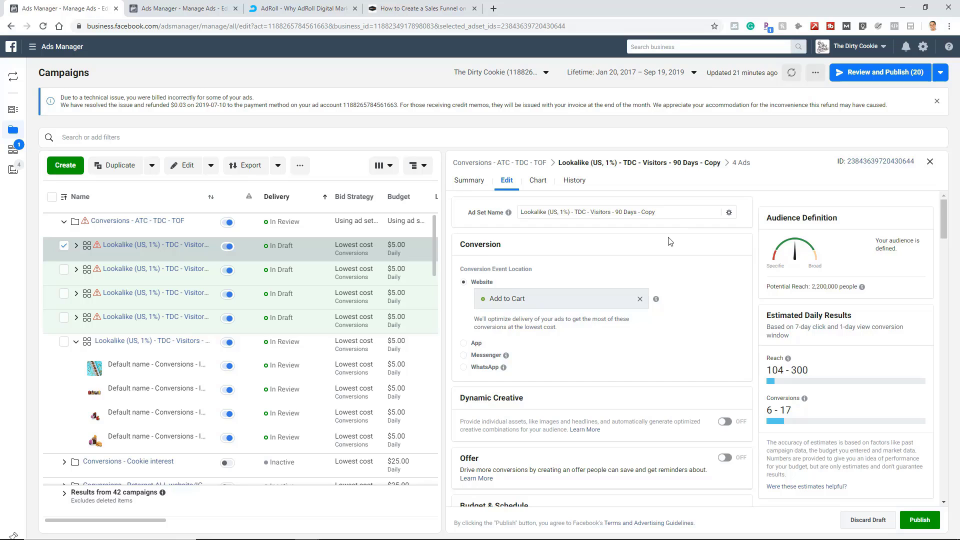
# Replace the first copy's custom audience with the lookalike *****Lookalike (US, 1%) - TDC - Add to Cart - 180 Days.
pyautogui.scroll(-3, 669, 240)
pyautogui.scroll(-6, 646, 300)
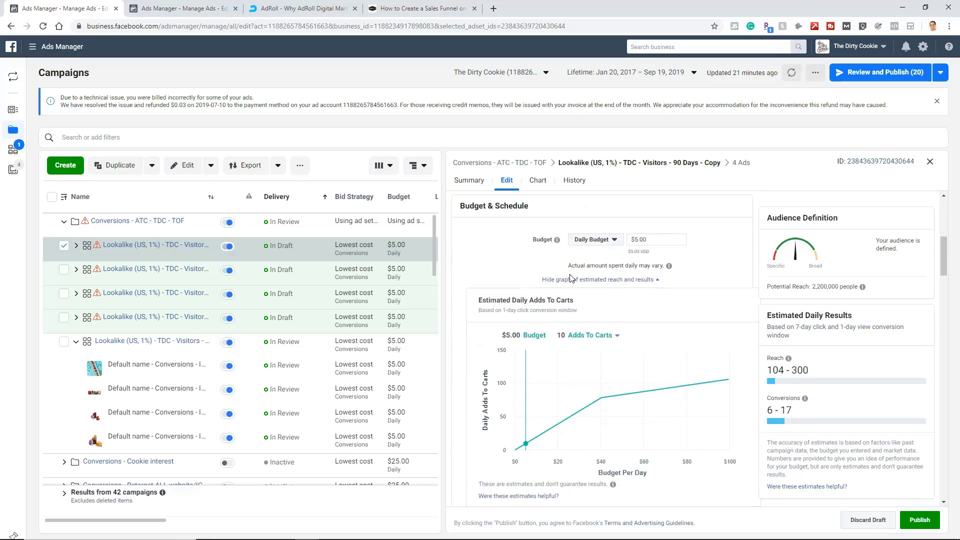
pyautogui.scroll(-4, 569, 328)
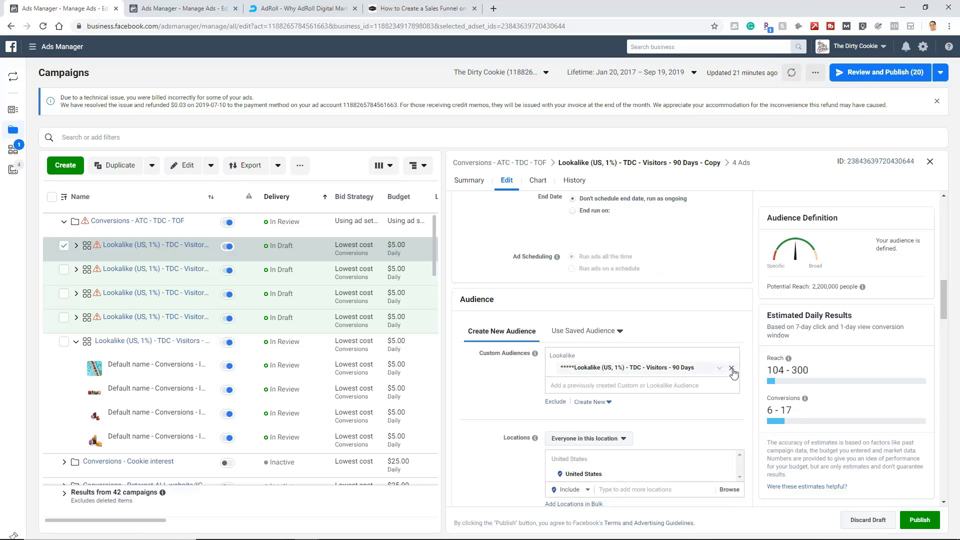
pyautogui.click(732, 369)
pyautogui.click(599, 360)
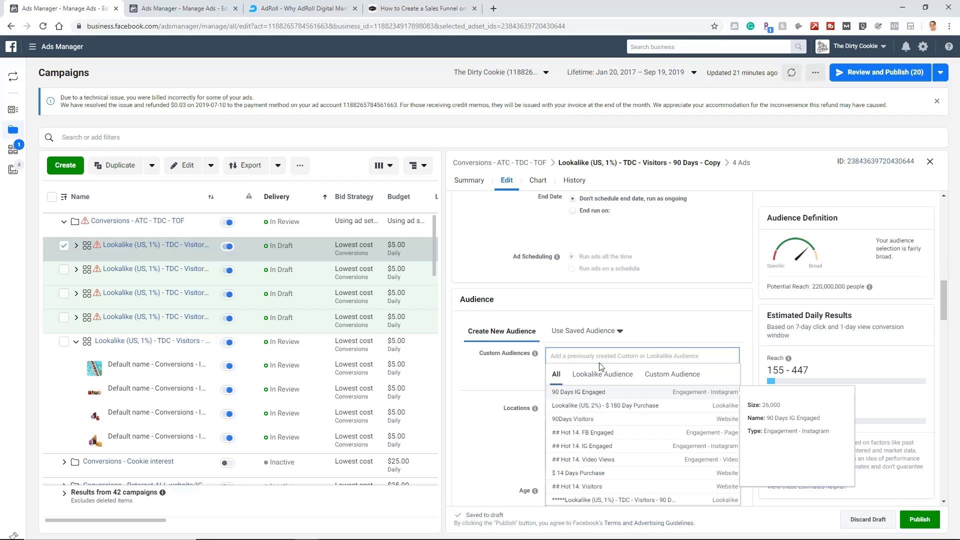
pyautogui.click(603, 375)
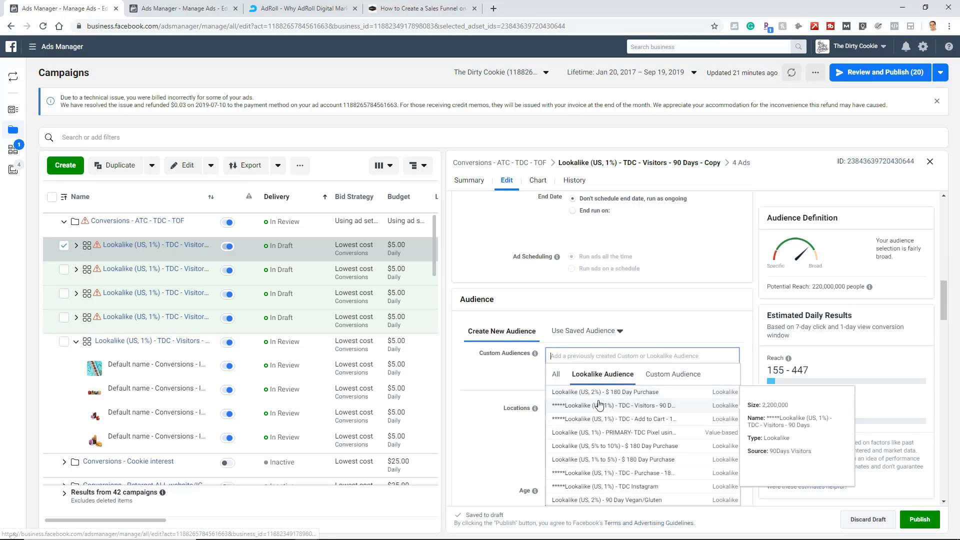
pyautogui.click(621, 422)
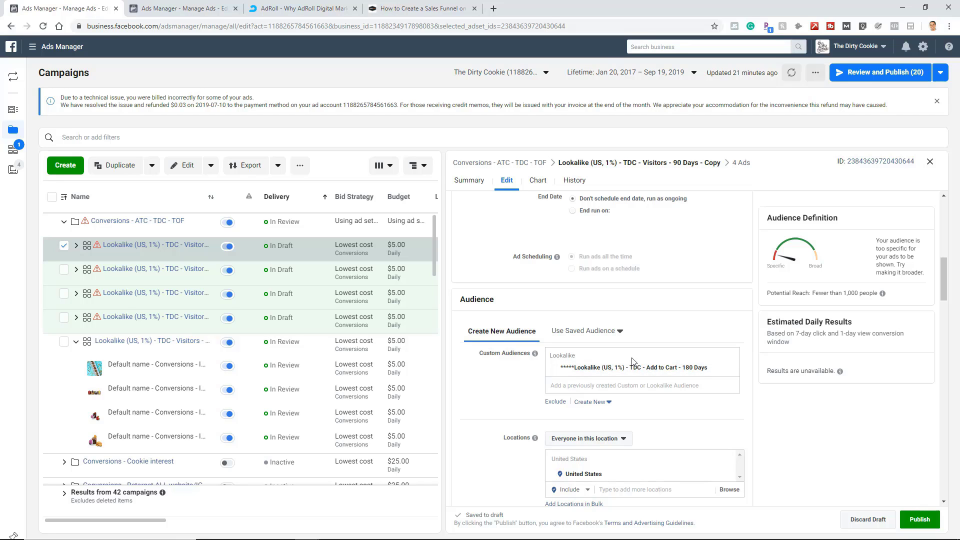
# Rename the first ad set copy after its audience as Lookalike (US, 1%) - TDC - Add to Cart - 180 Days.
pyautogui.scroll(2, 571, 302)
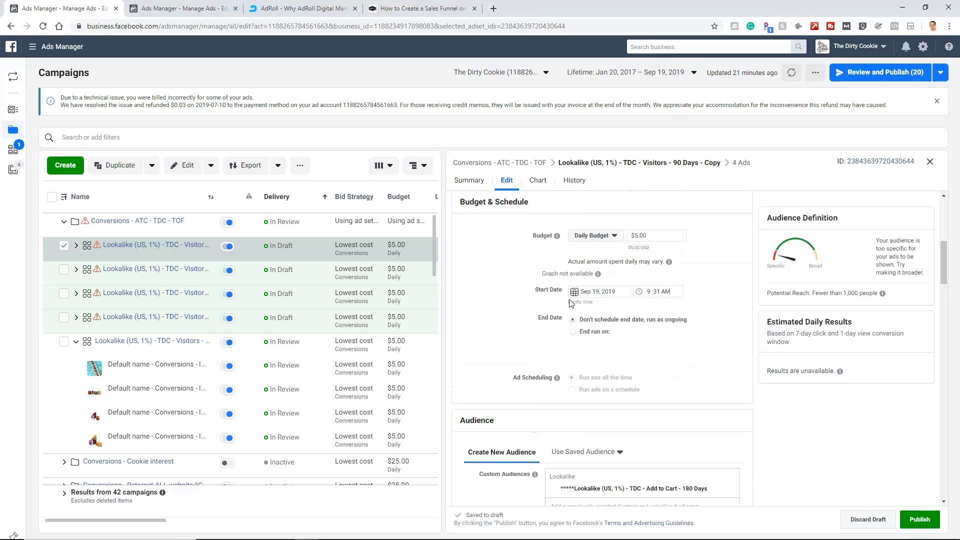
pyautogui.scroll(5, 571, 302)
pyautogui.scroll(-7, 615, 398)
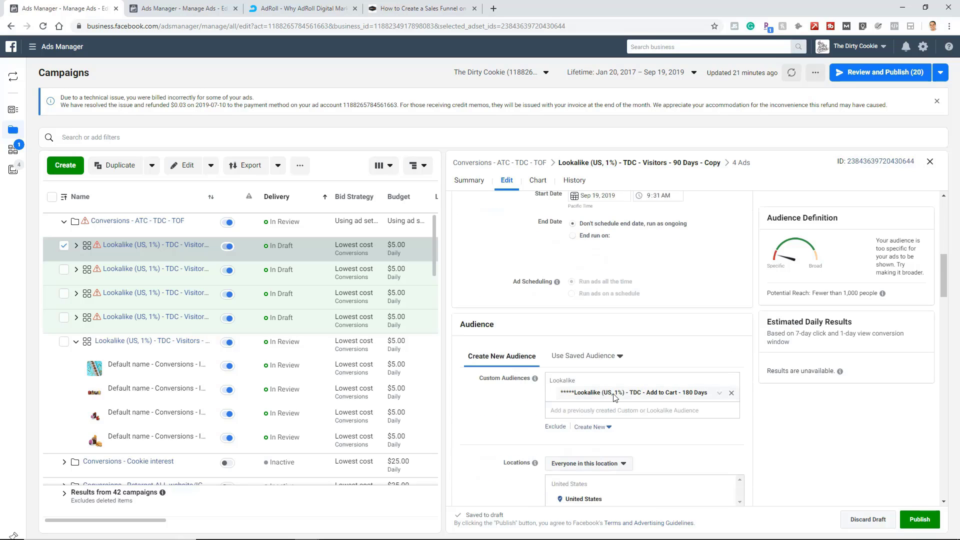
pyautogui.moveTo(708, 393); pyautogui.dragTo(576, 395)
pyautogui.hotkey('ctrl', 'c')
pyautogui.scroll(10, 562, 385)
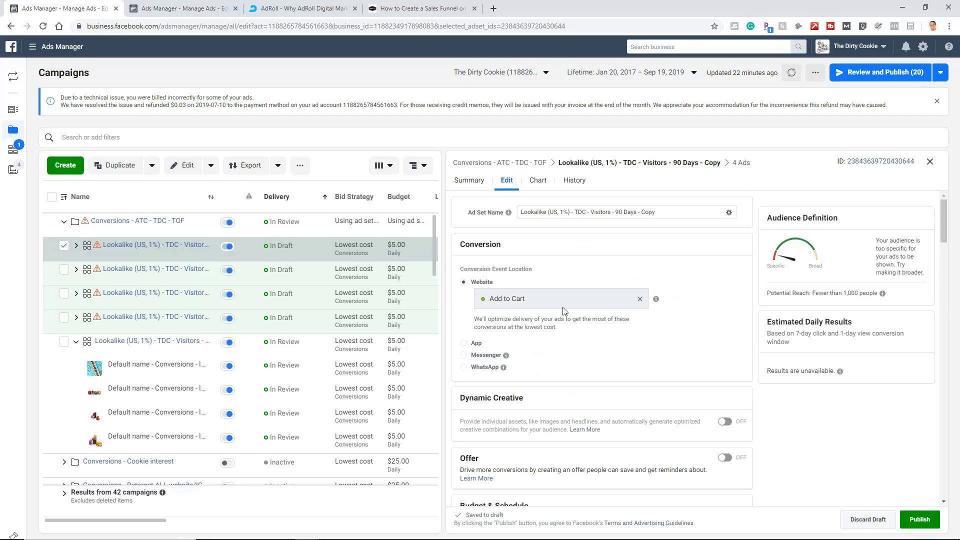
pyautogui.click(570, 214)
pyautogui.hotkey('ctrl', 'a')
pyautogui.hotkey('ctrl', 'v')
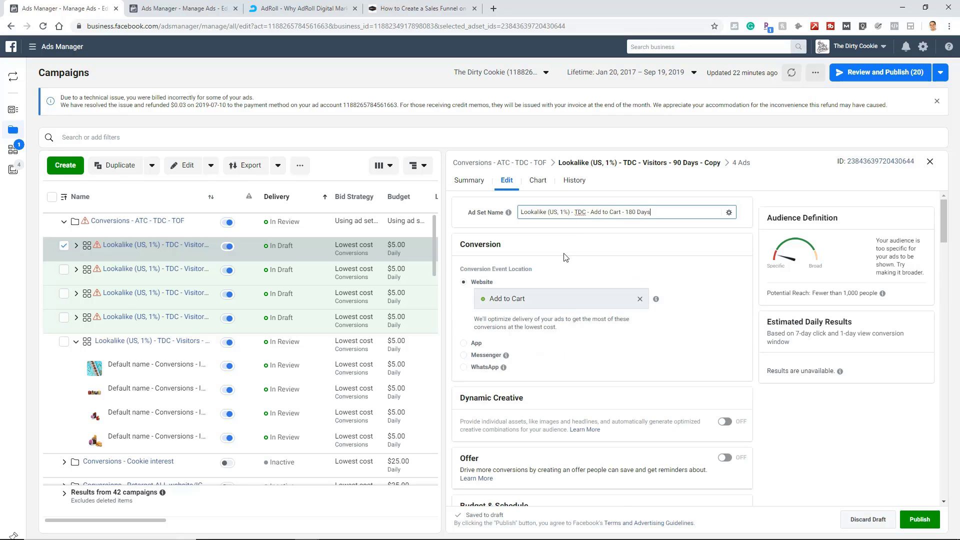
pyautogui.scroll(-10, 582, 252)
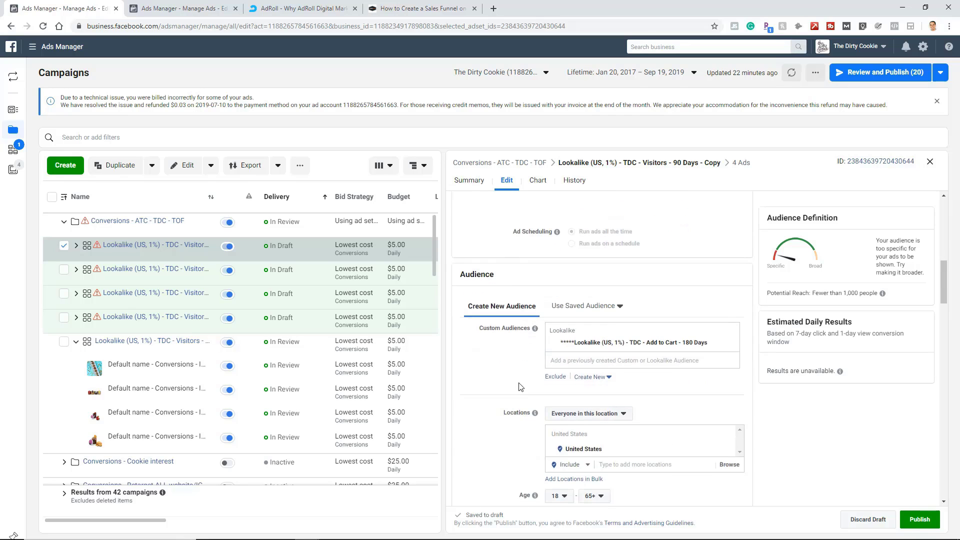
pyautogui.scroll(-6, 577, 385)
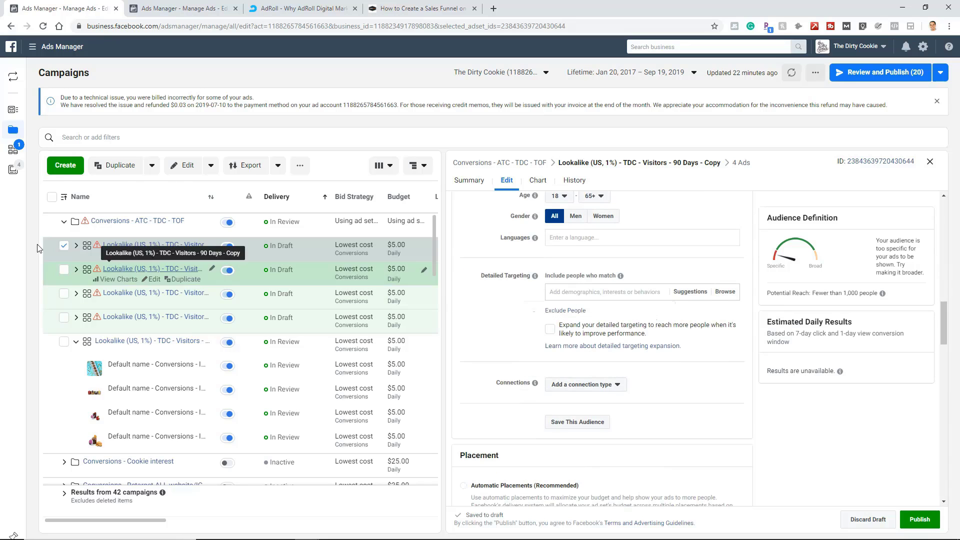
# Switch to the second ad set copy and replace its custom audience with the lookalike *****Lookalike (US, 1%) - TDC - Purchase - 180 Days.
pyautogui.click(64, 273)
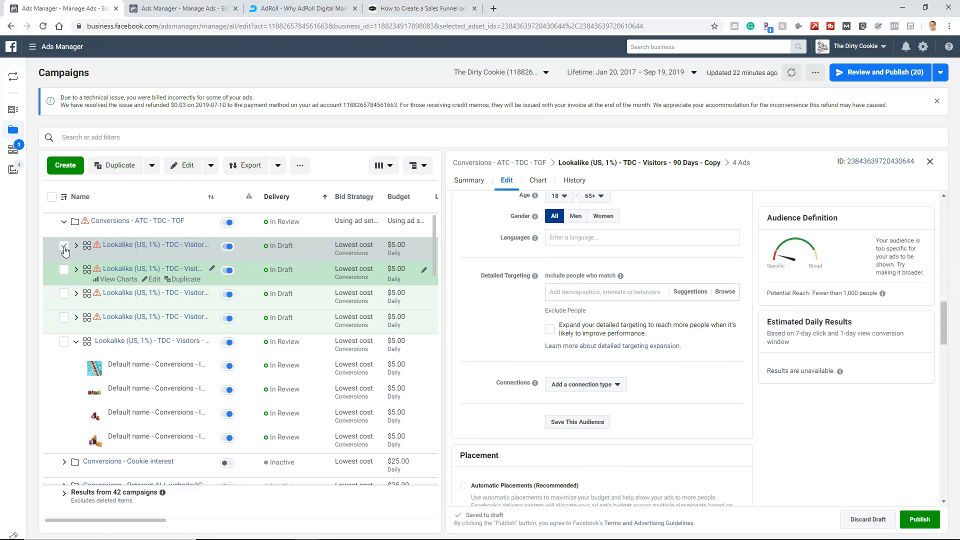
pyautogui.click(65, 248)
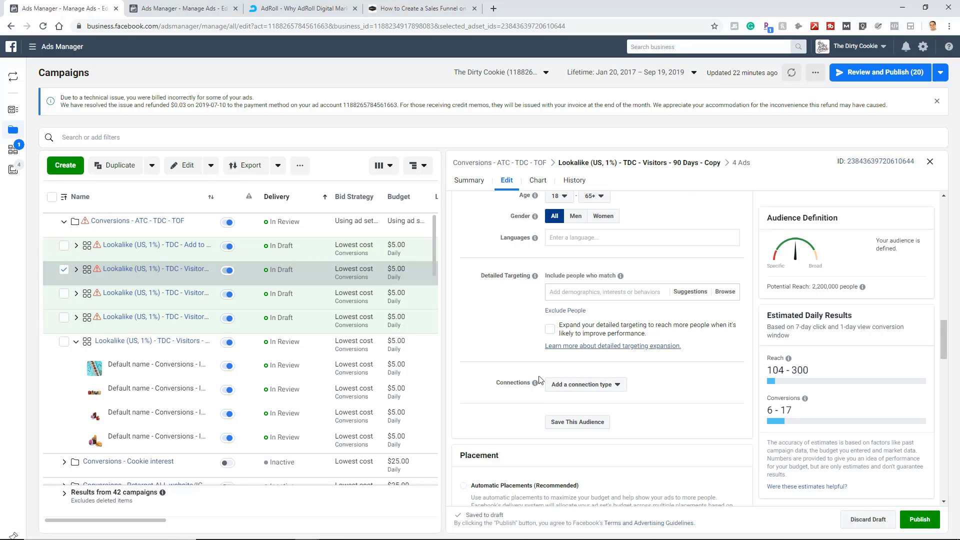
pyautogui.scroll(3, 592, 300)
pyautogui.scroll(4, 592, 300)
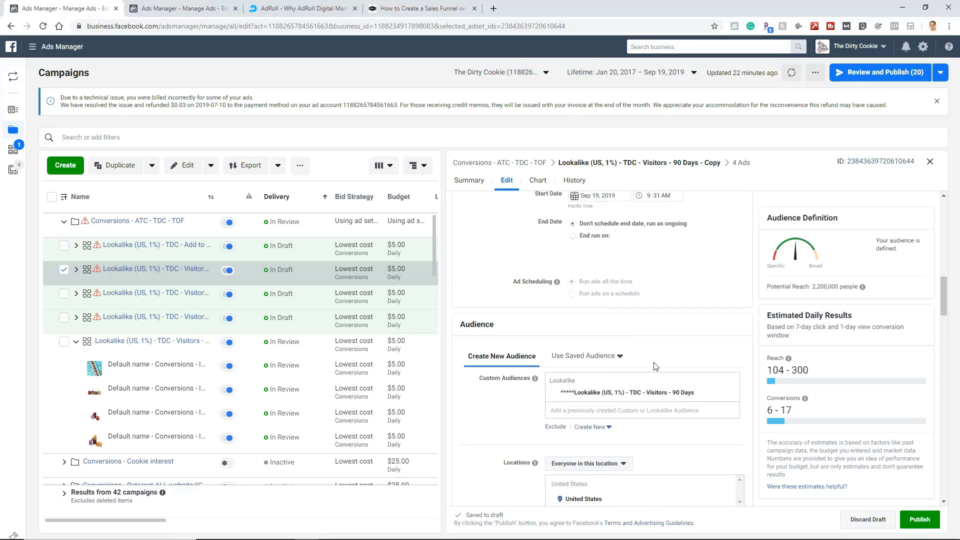
pyautogui.scroll(8, 624, 309)
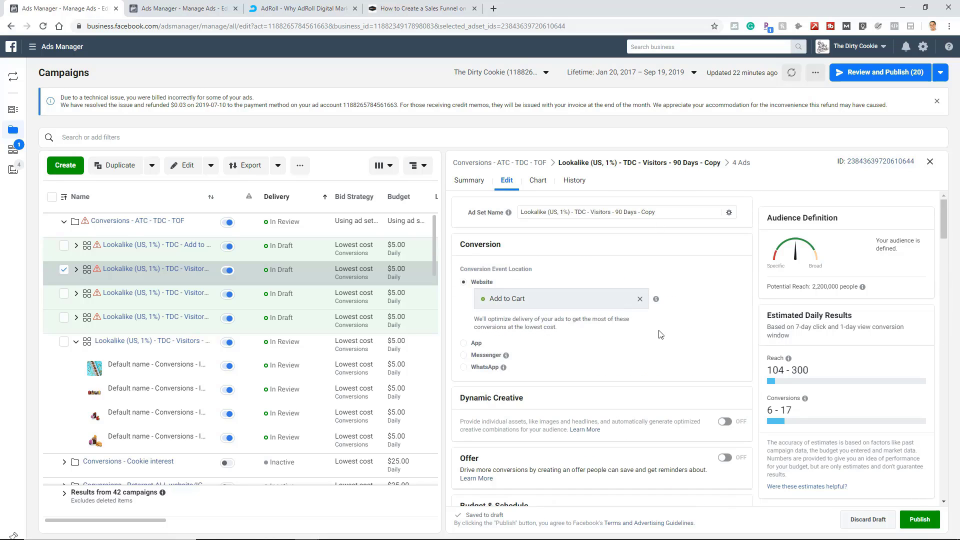
pyautogui.scroll(-10, 651, 280)
pyautogui.scroll(-1, 652, 341)
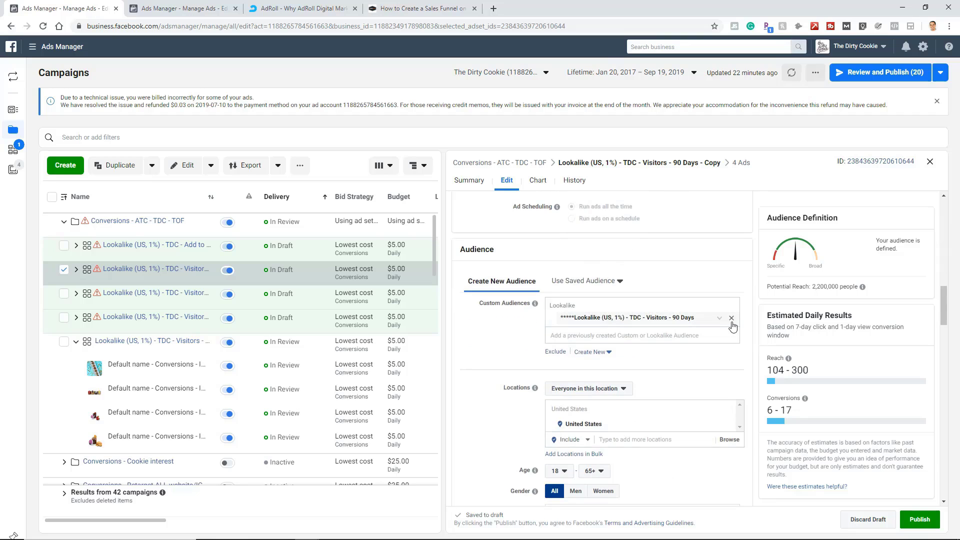
pyautogui.click(733, 319)
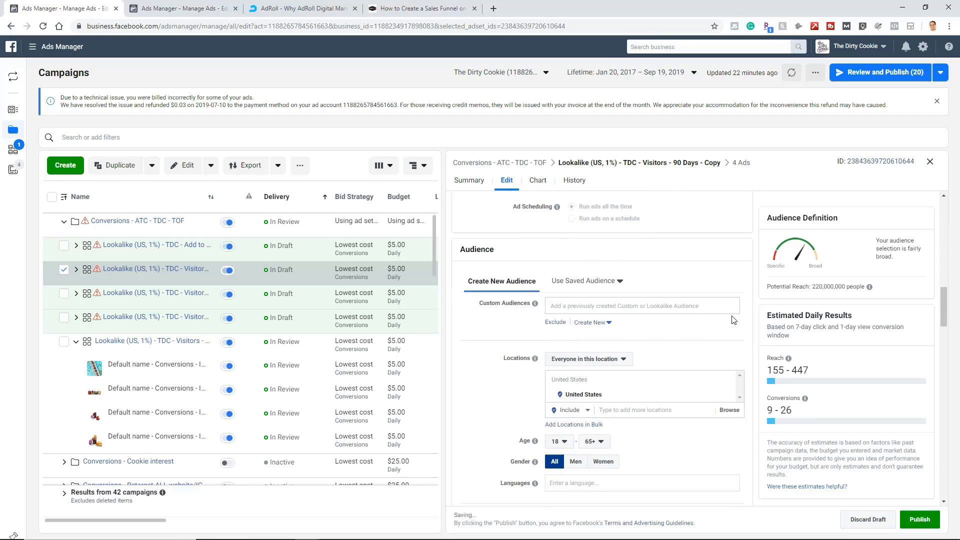
pyautogui.click(590, 307)
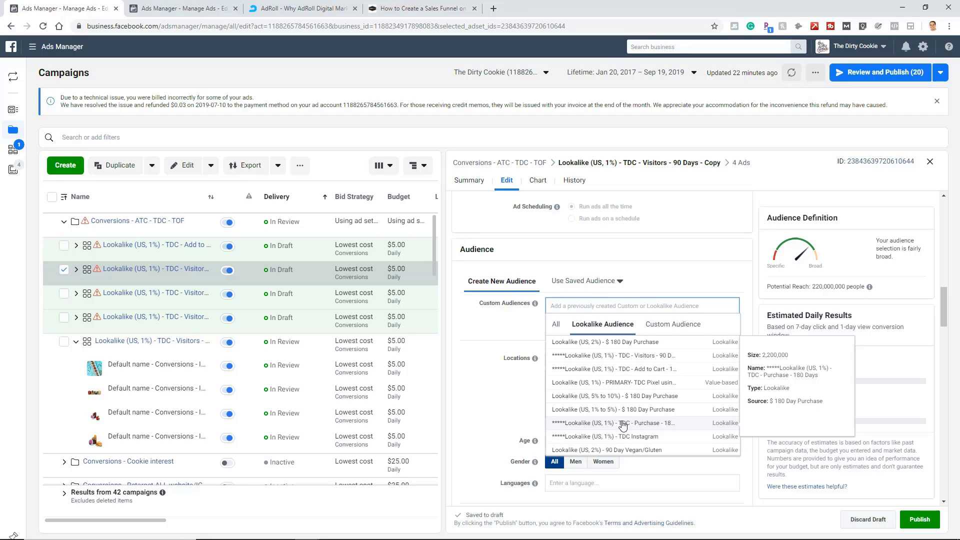
pyautogui.click(622, 425)
pyautogui.click(519, 325)
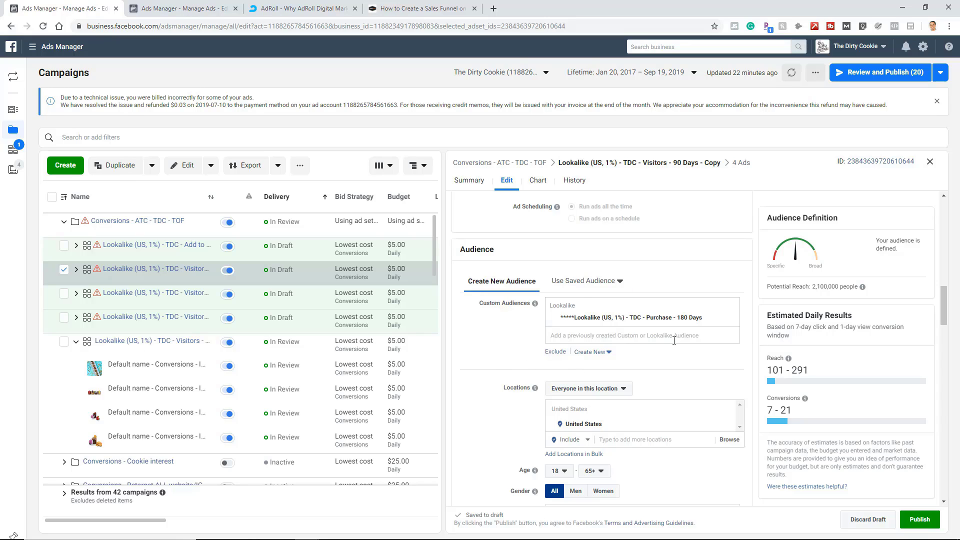
# Rename the second ad set copy after its audience as Lookalike (US, 1%) - TDC - Purchase - 180 Days.
pyautogui.moveTo(706, 322); pyautogui.dragTo(579, 322)
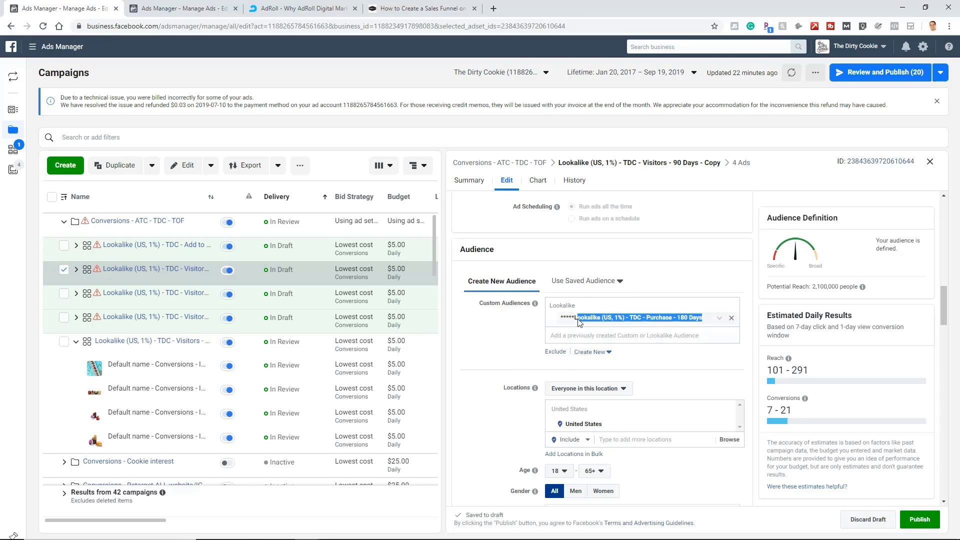
pyautogui.scroll(15, 578, 319)
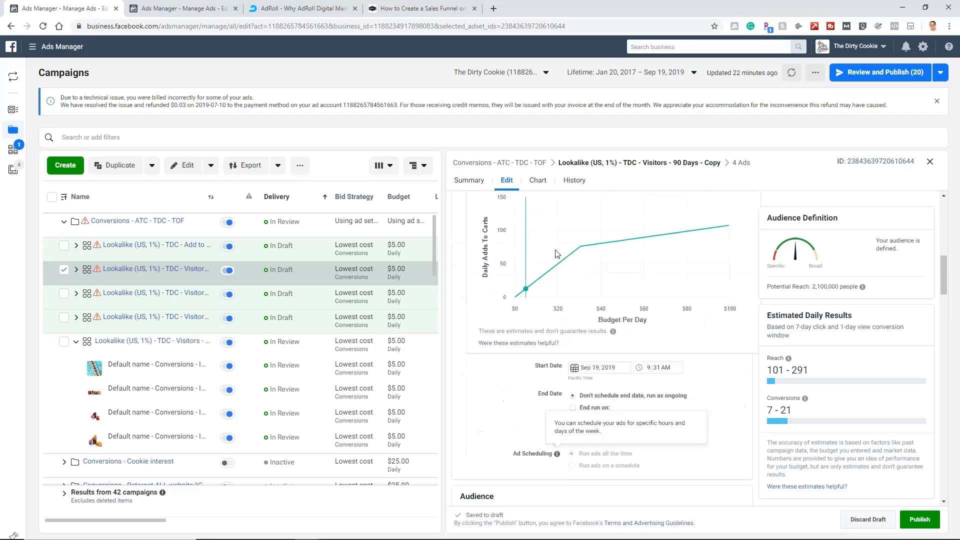
pyautogui.tripleClick(573, 212)
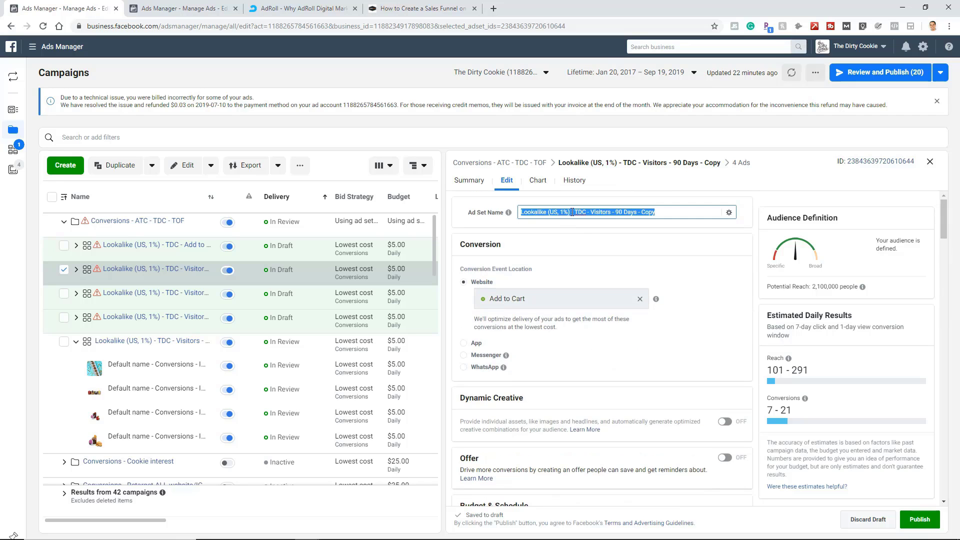
pyautogui.write('Lookalike (US, 1%) - TDC - Purchase - 180 Days')
pyautogui.click(577, 240)
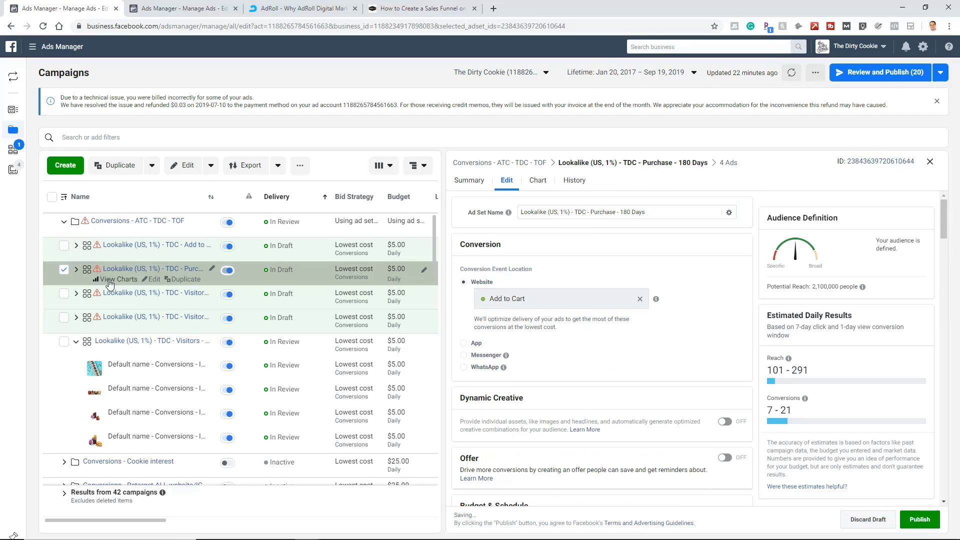
# Open only the third ad set copy for editing and replace its custom audience with the lookalike *****Lookalike (US, 1%) - TDC Instagram.
pyautogui.click(64, 271)
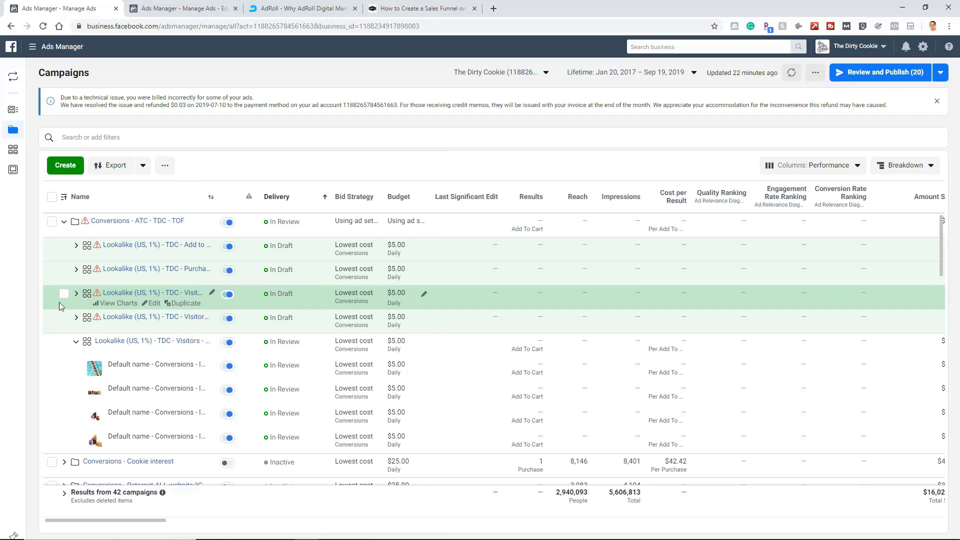
pyautogui.click(64, 295)
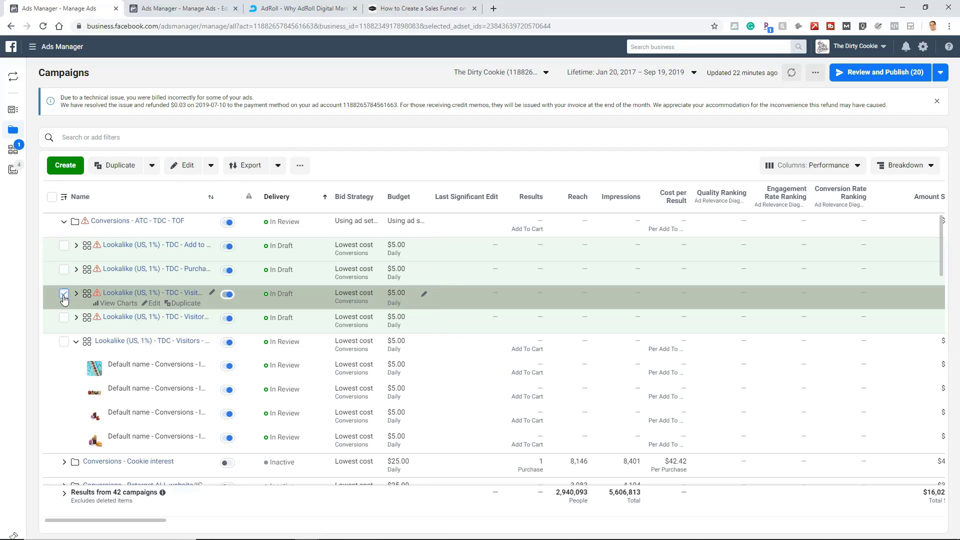
pyautogui.click(153, 304)
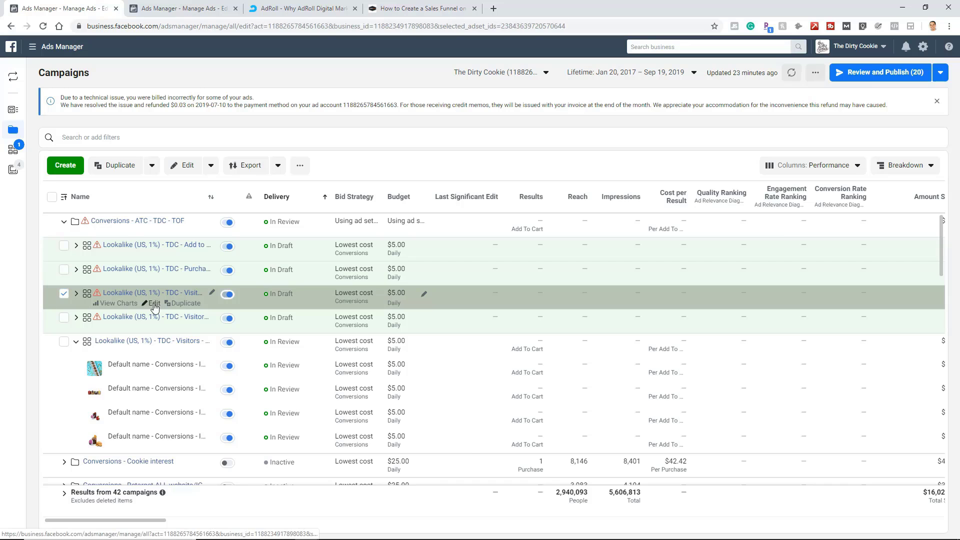
pyautogui.scroll(-10, 587, 326)
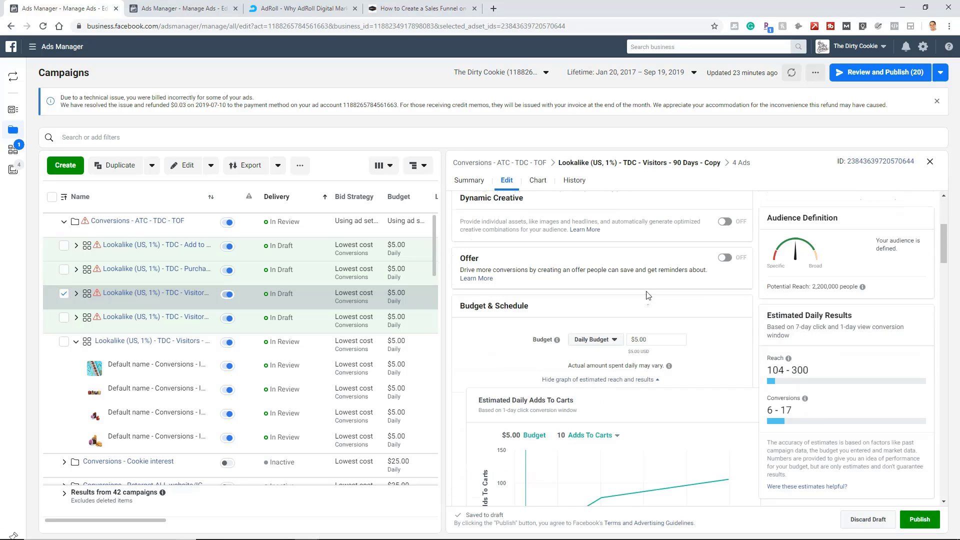
pyautogui.scroll(-2, 586, 327)
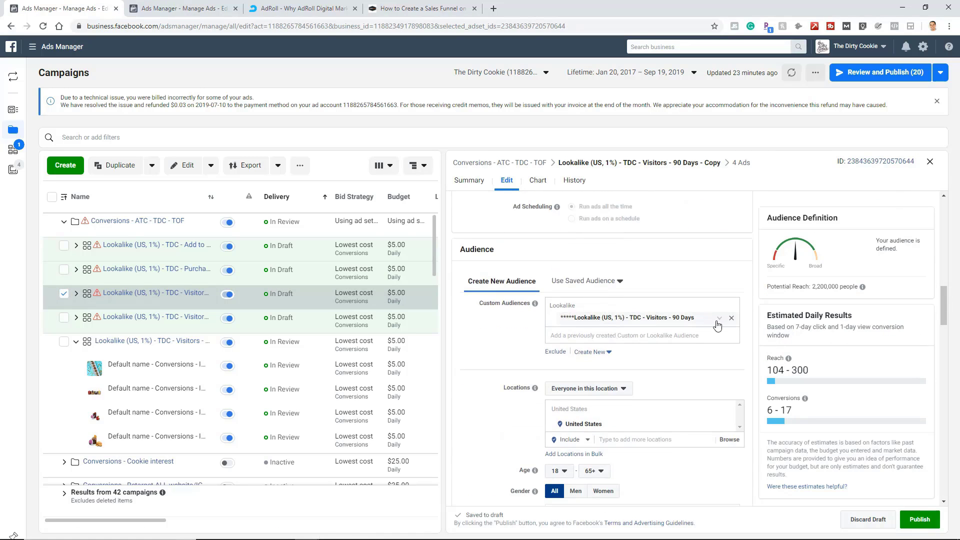
pyautogui.click(731, 319)
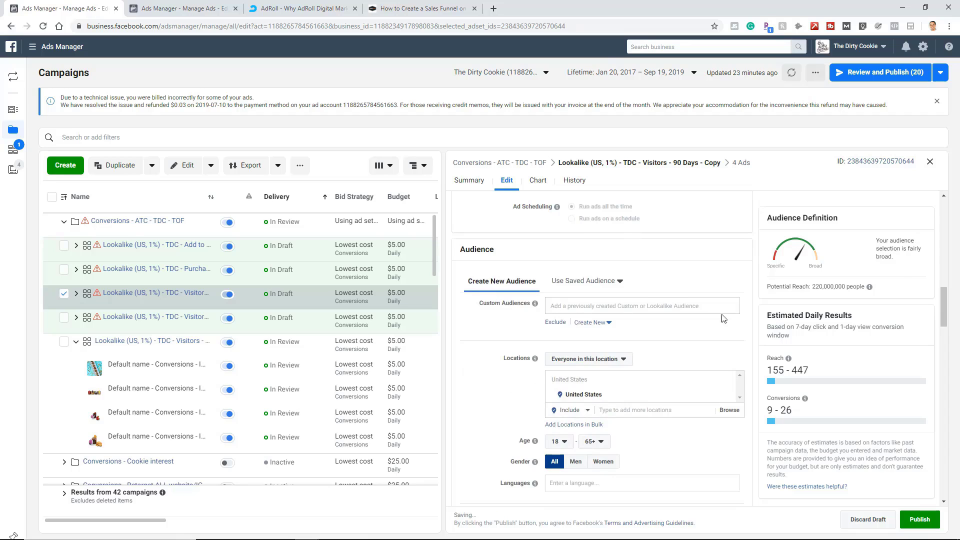
pyautogui.click(592, 305)
pyautogui.click(602, 324)
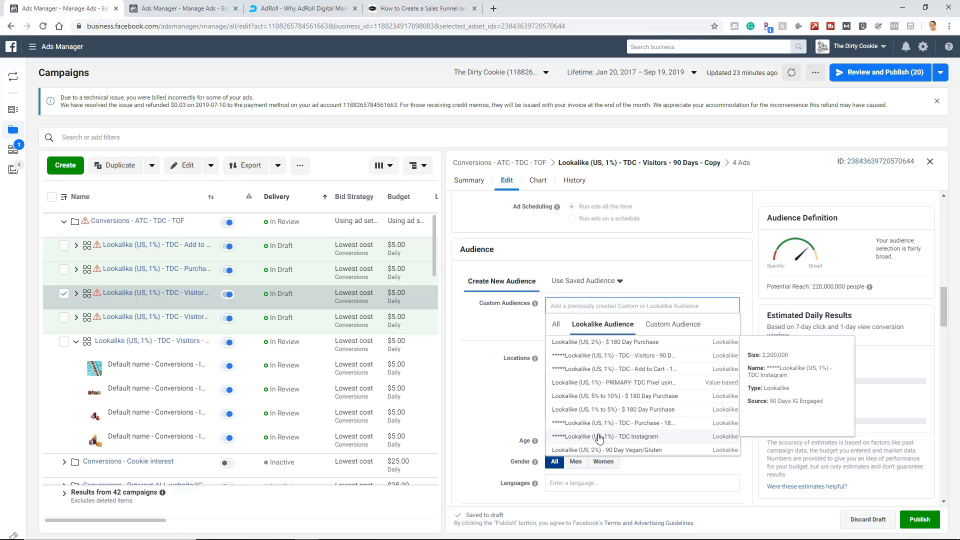
pyautogui.click(627, 437)
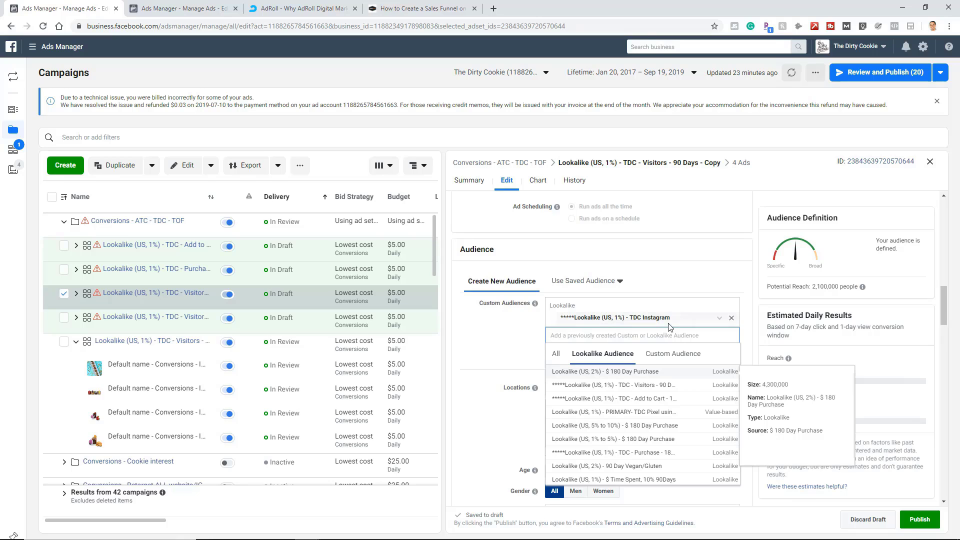
pyautogui.click(504, 339)
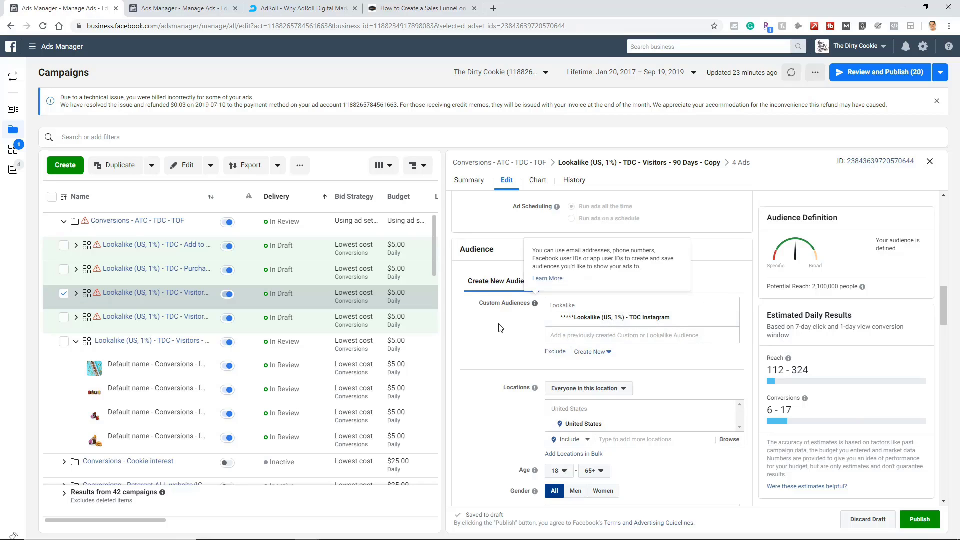
# Rename the third ad set copy after its audience as Lookalike (US, 1%) - TDC Instagram.
pyautogui.moveTo(670, 319); pyautogui.dragTo(576, 322)
pyautogui.hotkey('ctrl', 'c')
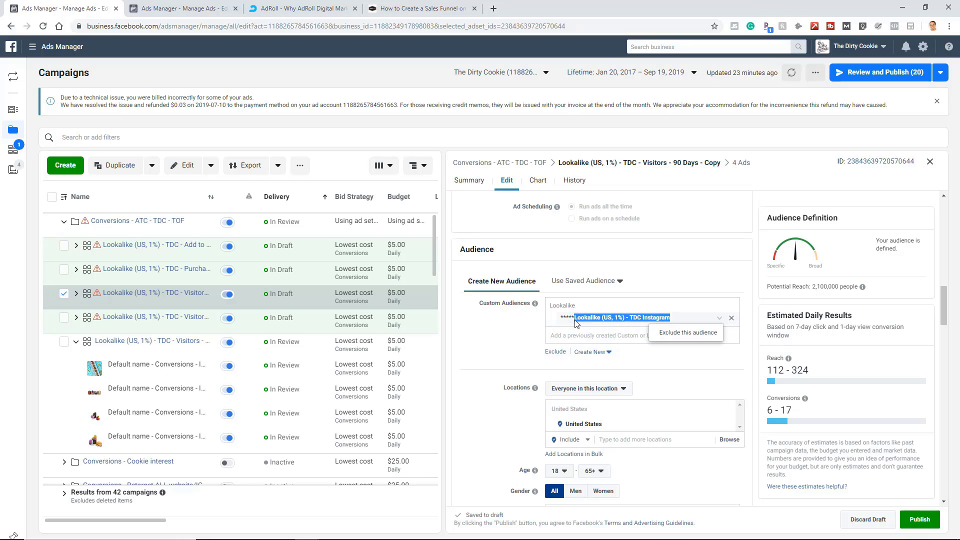
pyautogui.scroll(15, 575, 300)
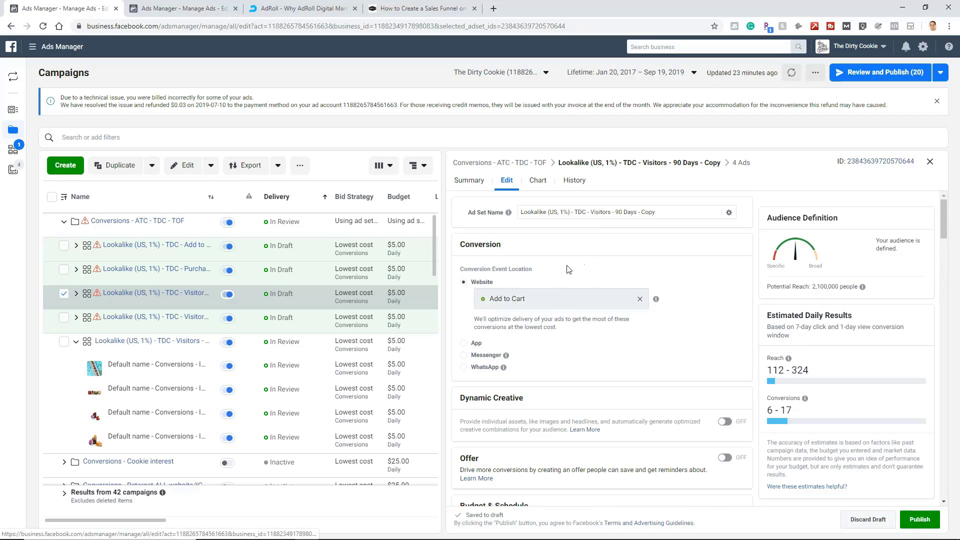
pyautogui.tripleClick(602, 217)
pyautogui.hotkey('ctrl', 'v')
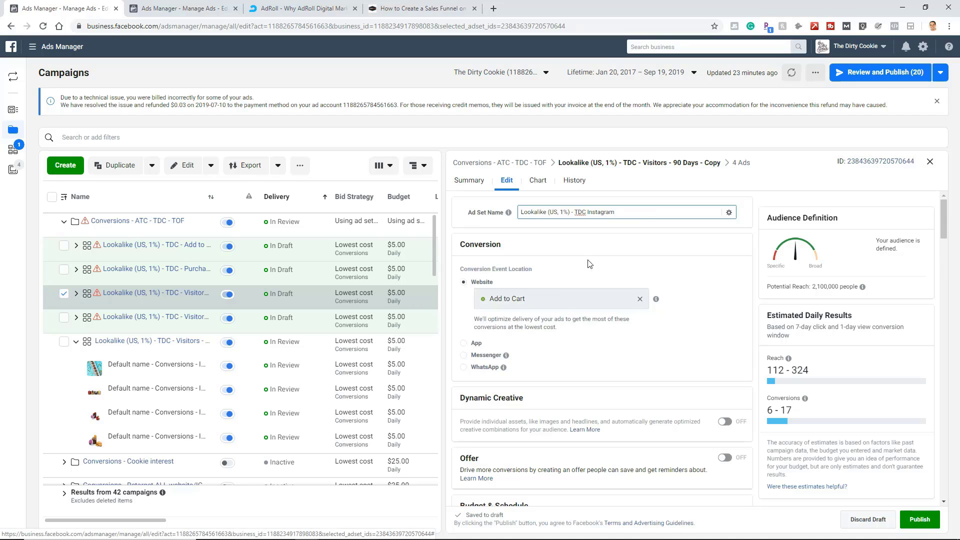
pyautogui.click(590, 263)
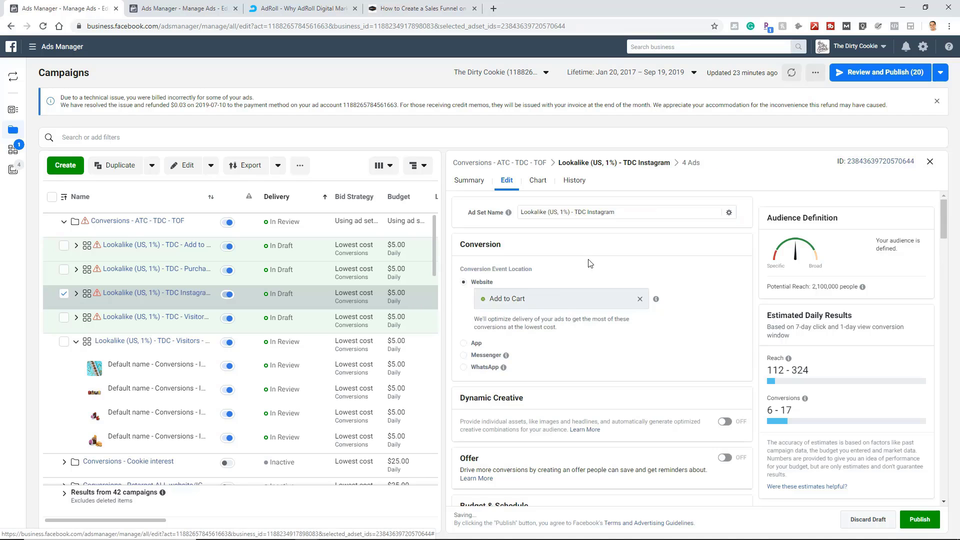
# Open only the fourth ad set copy for editing and replace its audience with *****Lookalike (US, 1%) - People who like TDC FB page.
pyautogui.click(63, 293)
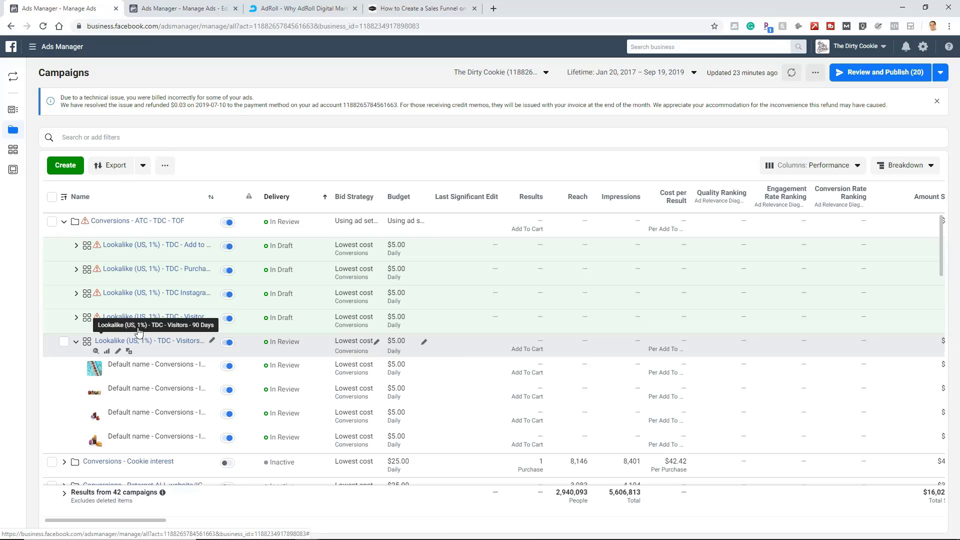
pyautogui.click(76, 341)
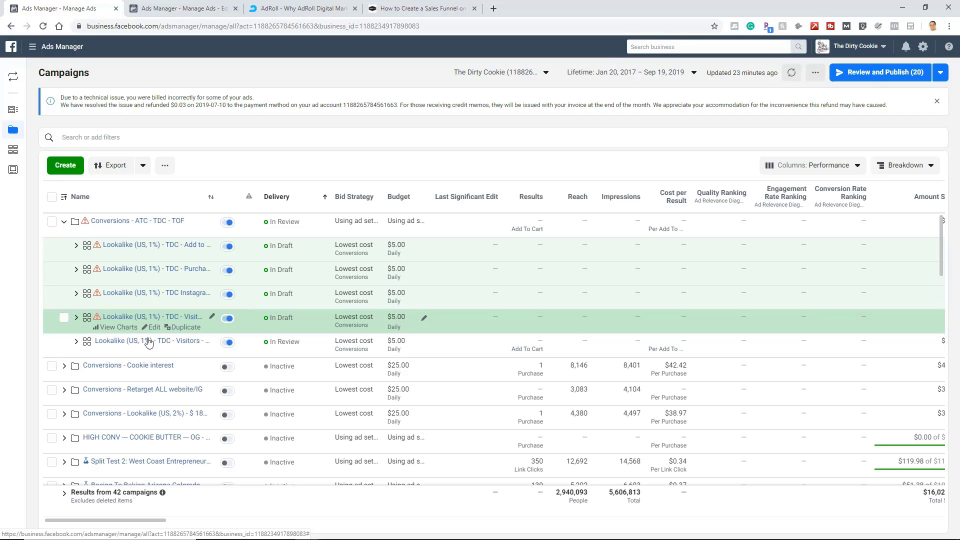
pyautogui.click(154, 327)
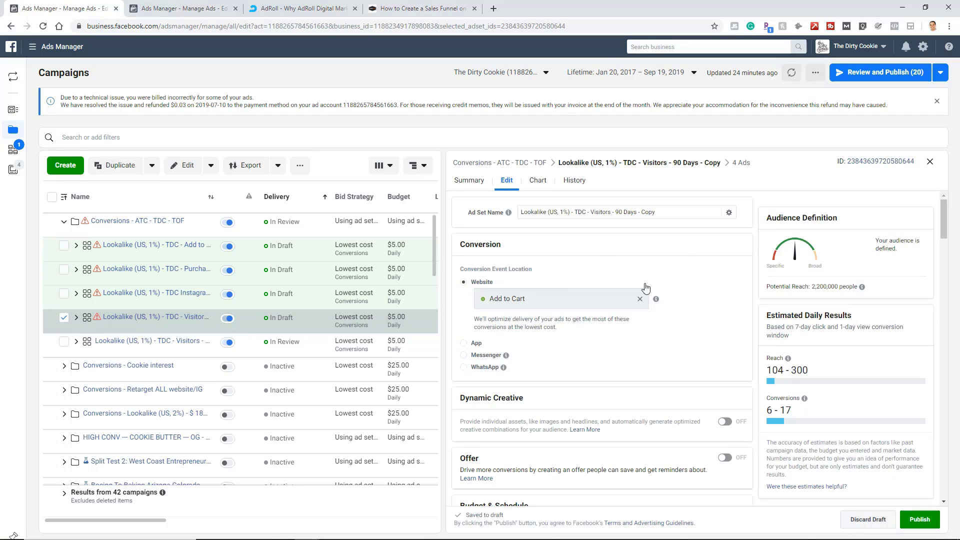
pyautogui.scroll(-6, 691, 281)
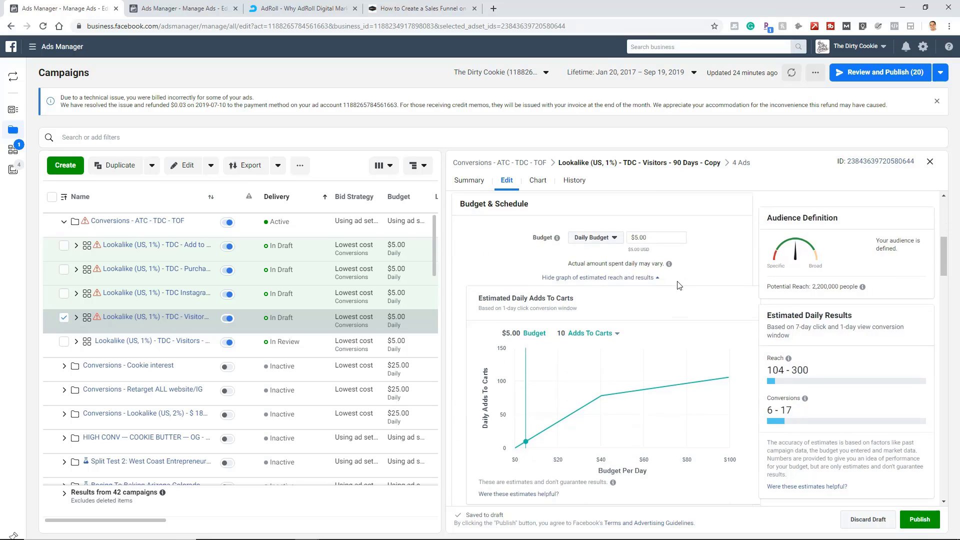
pyautogui.scroll(-2, 678, 285)
pyautogui.scroll(2, 679, 285)
pyautogui.scroll(-8, 687, 273)
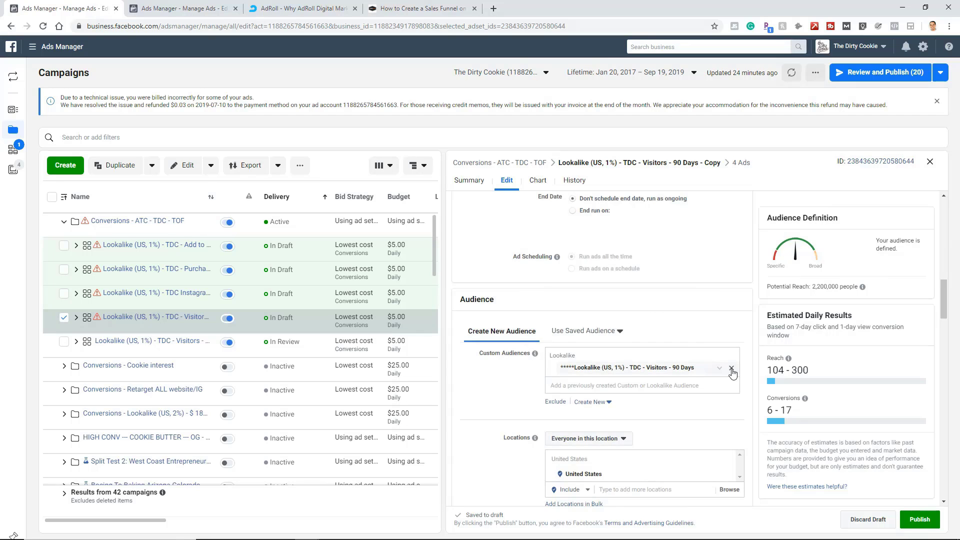
pyautogui.click(735, 369)
pyautogui.click(594, 357)
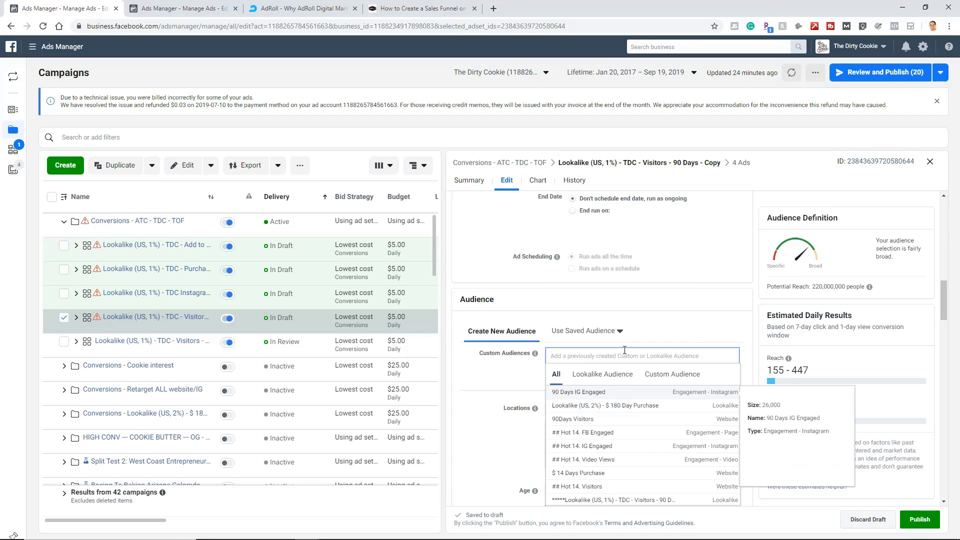
pyautogui.click(603, 374)
pyautogui.scroll(-2, 626, 440)
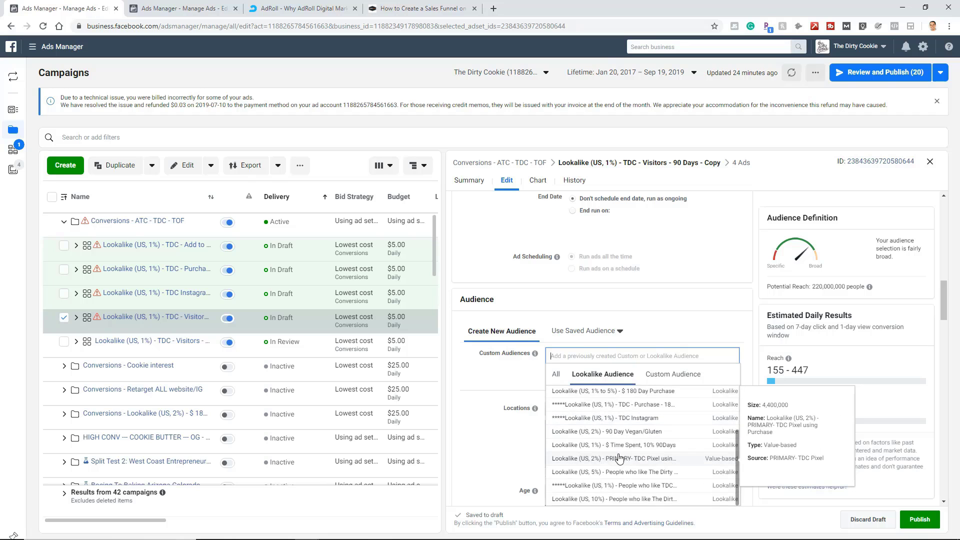
pyautogui.click(643, 489)
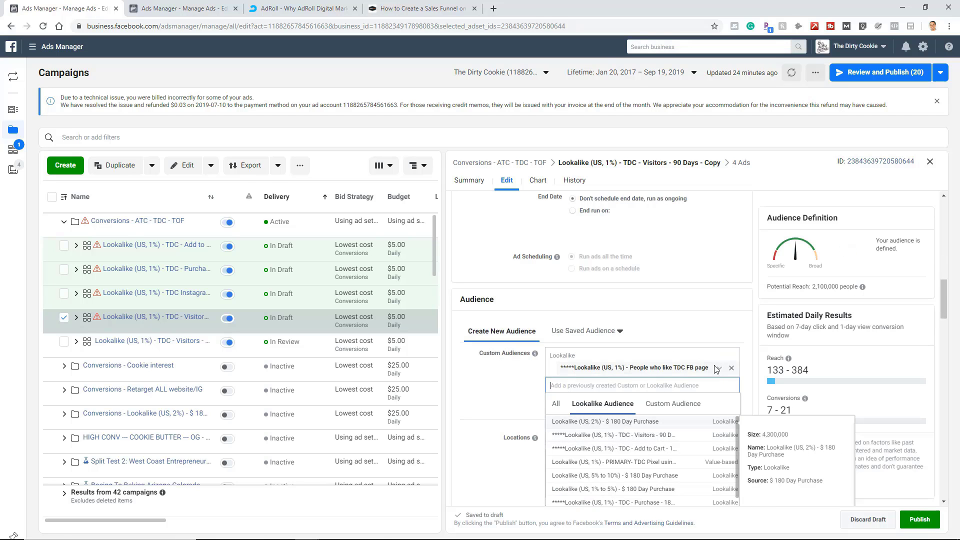
# Rename the fourth ad set copy after its audience as Lookalike (US, 1%) - People who like TDC FB page and leave its editor.
pyautogui.moveTo(709, 368); pyautogui.dragTo(574, 371)
pyautogui.hotkey('ctrl', 'c')
pyautogui.click(501, 387)
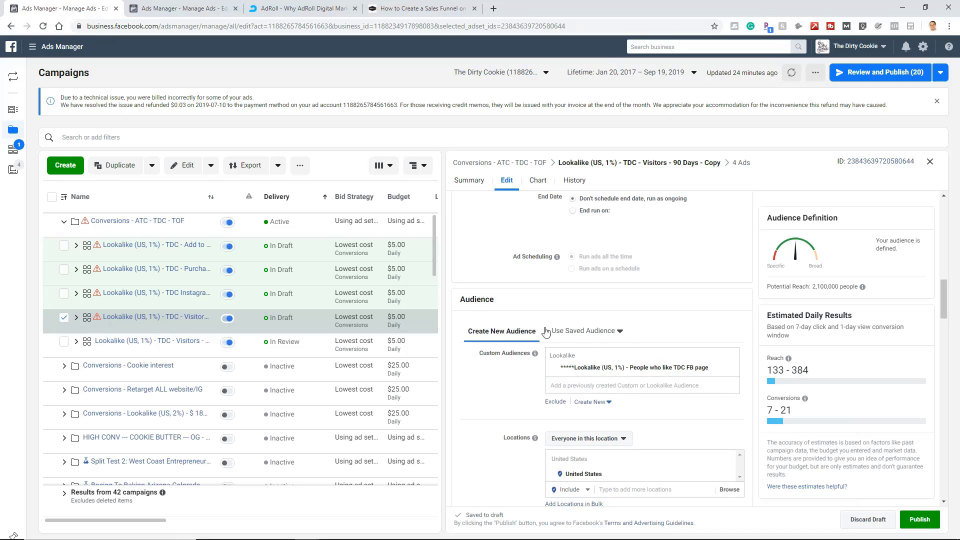
pyautogui.scroll(10, 620, 259)
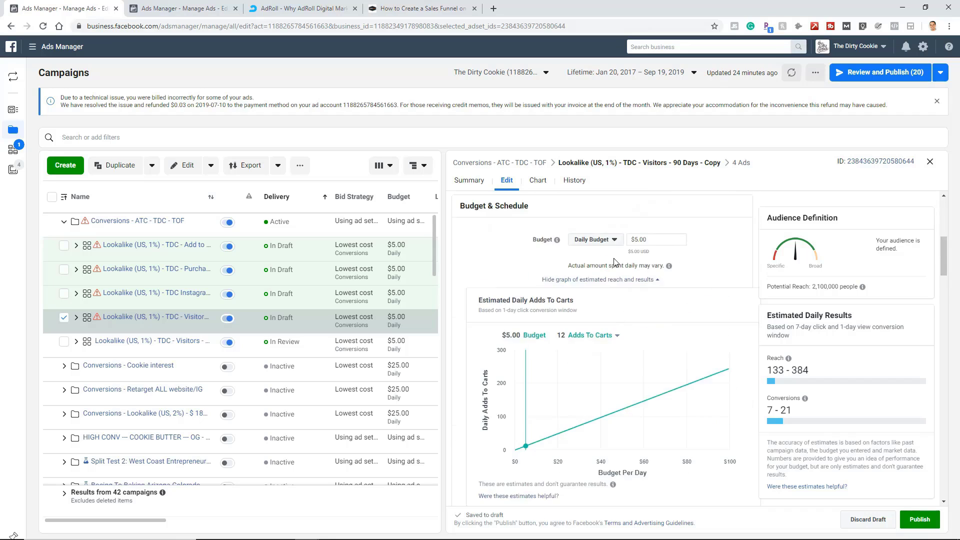
pyautogui.click(625, 211)
pyautogui.hotkey('ctrl', 'a')
pyautogui.hotkey('ctrl', 'v')
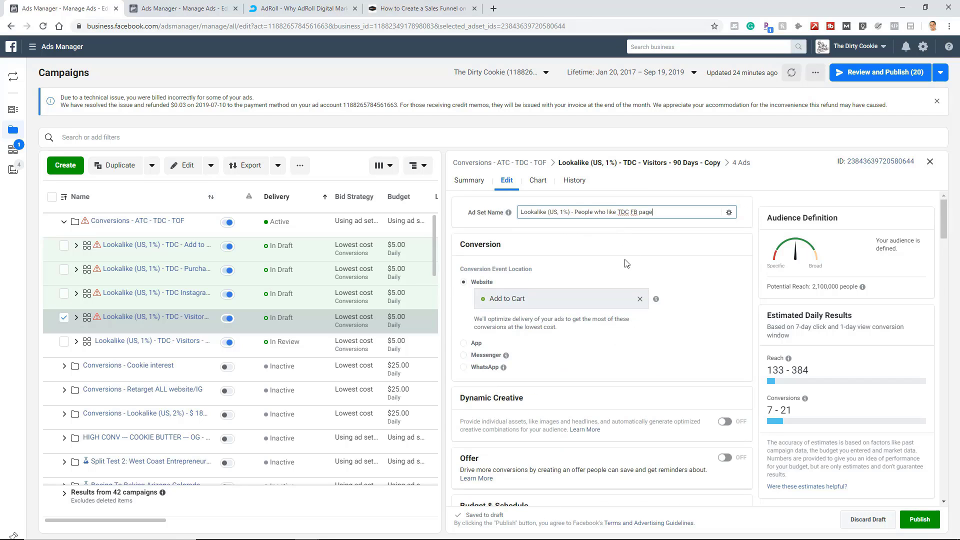
pyautogui.click(583, 276)
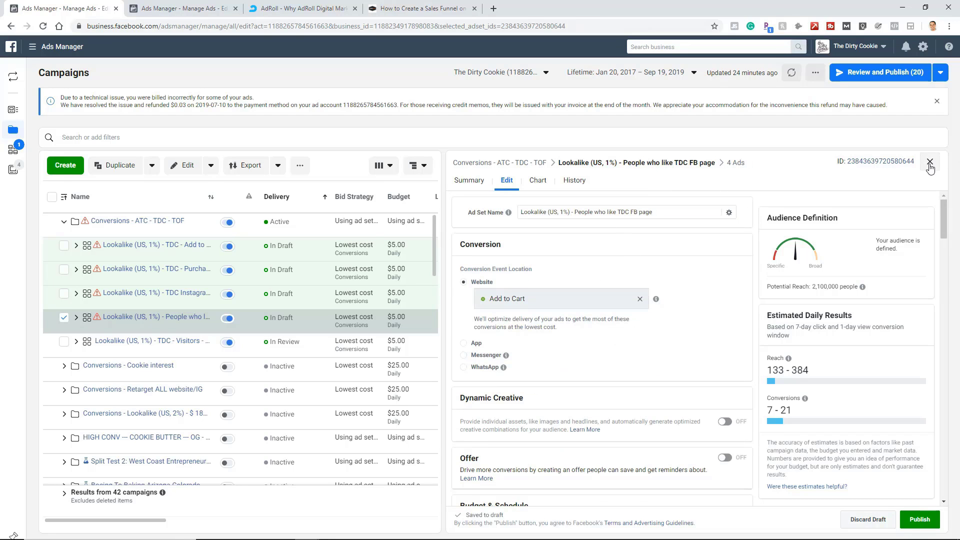
pyautogui.click(63, 318)
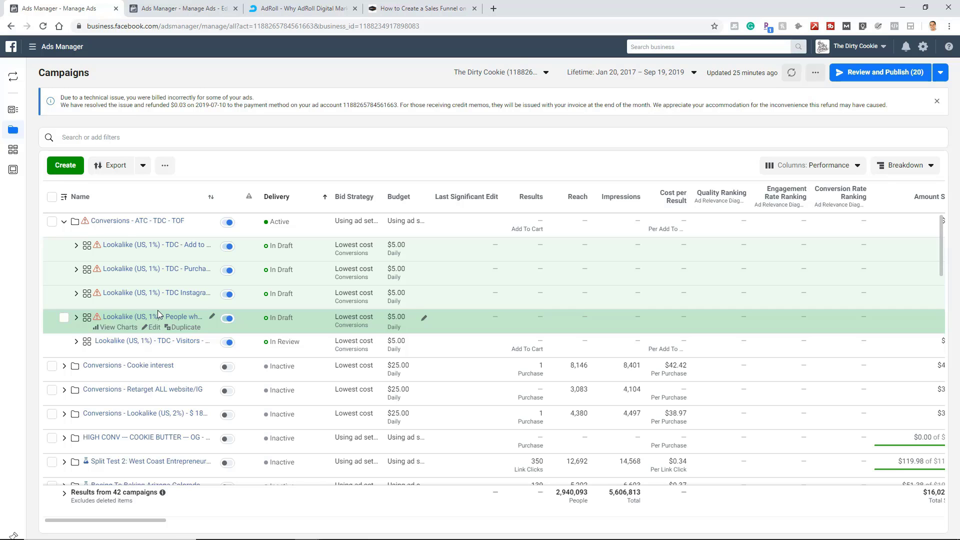
# Look at the AdRoll eCommerce marketing page, return to Ads Manager and check the draft ad sets' schedule columns.
pyautogui.click(296, 7)
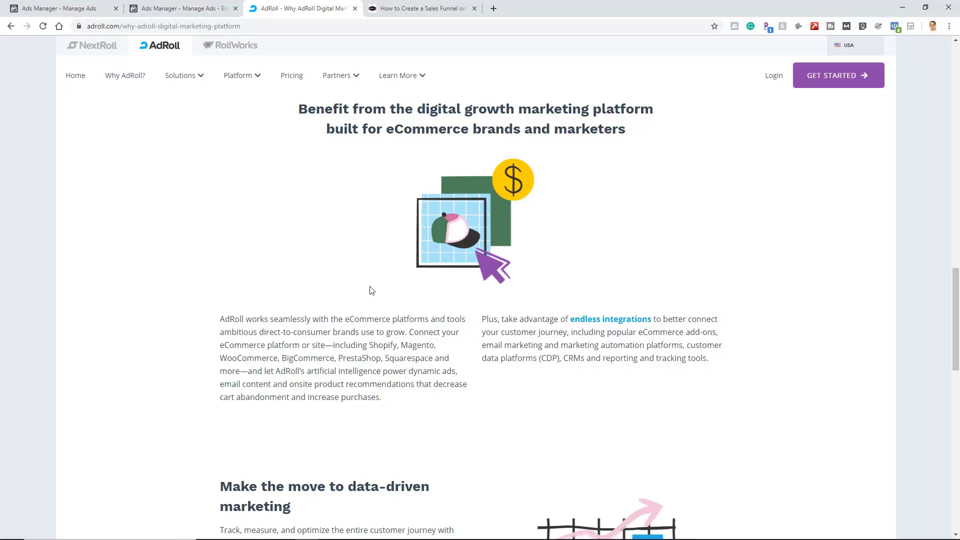
pyautogui.click(65, 8)
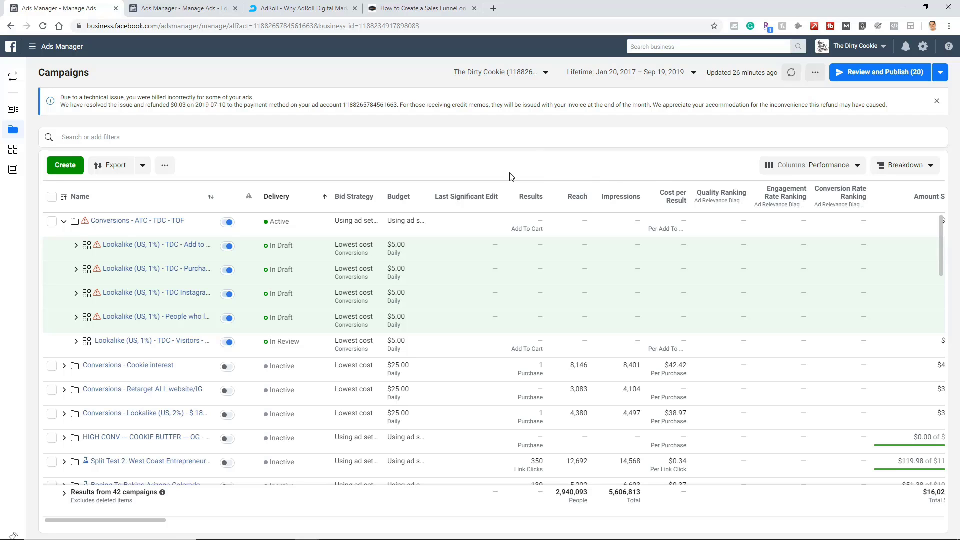
pyautogui.moveTo(164, 520); pyautogui.dragTo(418, 529)
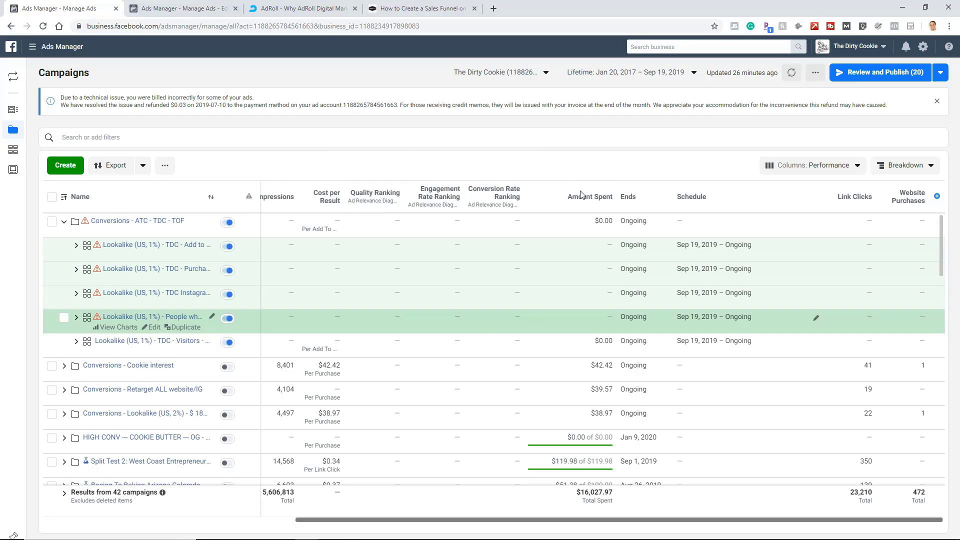
# Review the draft items and publish all the new ad sets and their ads.
pyautogui.click(887, 75)
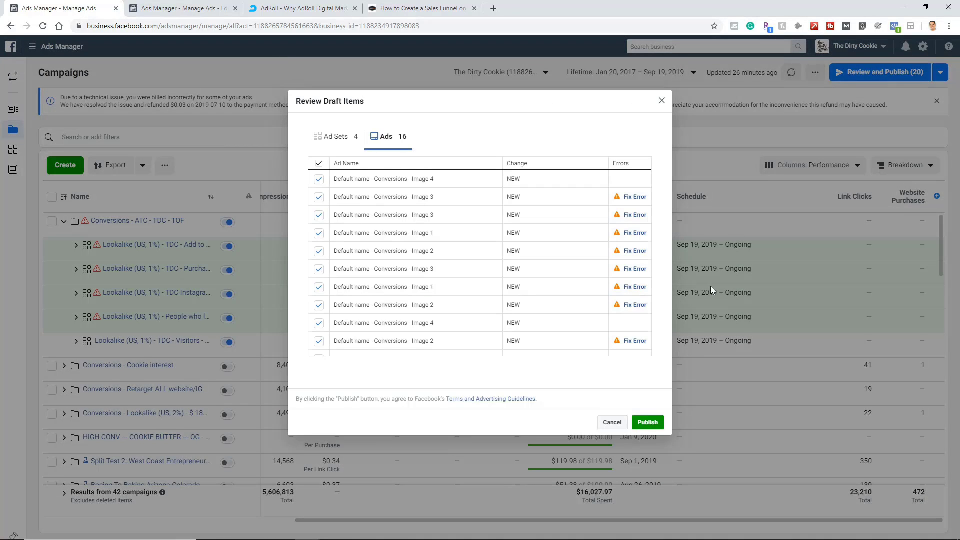
pyautogui.moveTo(634, 344)
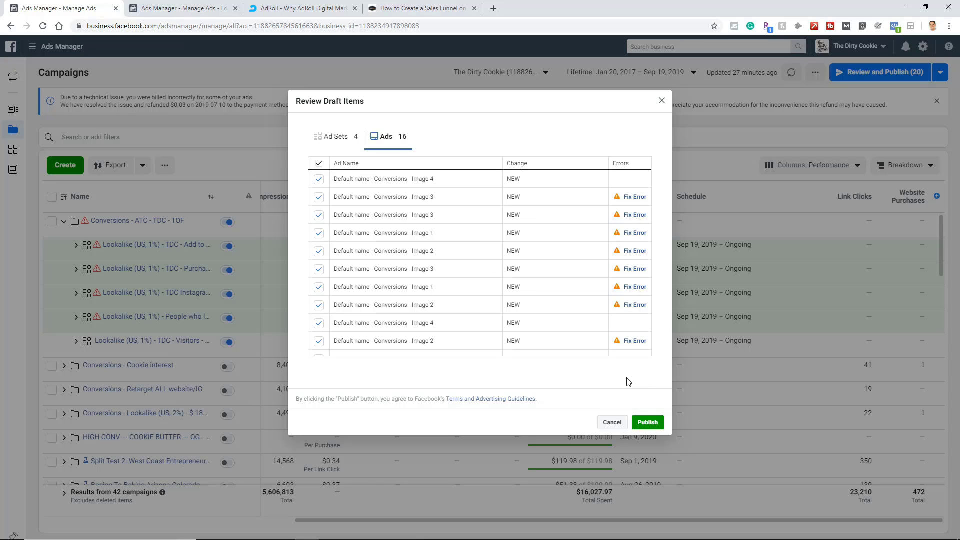
pyautogui.click(647, 423)
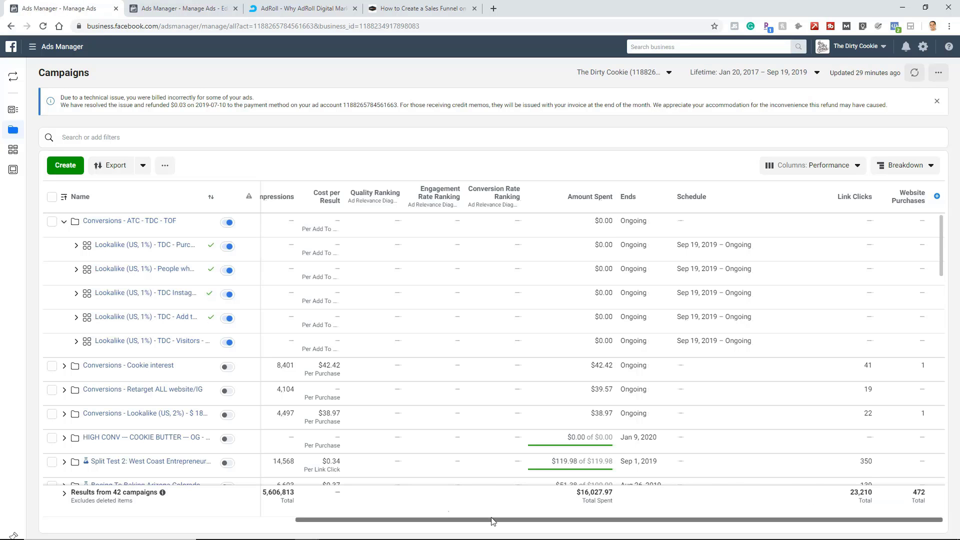
# Check the delivery status of the published ad sets and of the ads inside the Purchase lookalike ad set.
pyautogui.moveTo(492, 520); pyautogui.dragTo(193, 497)
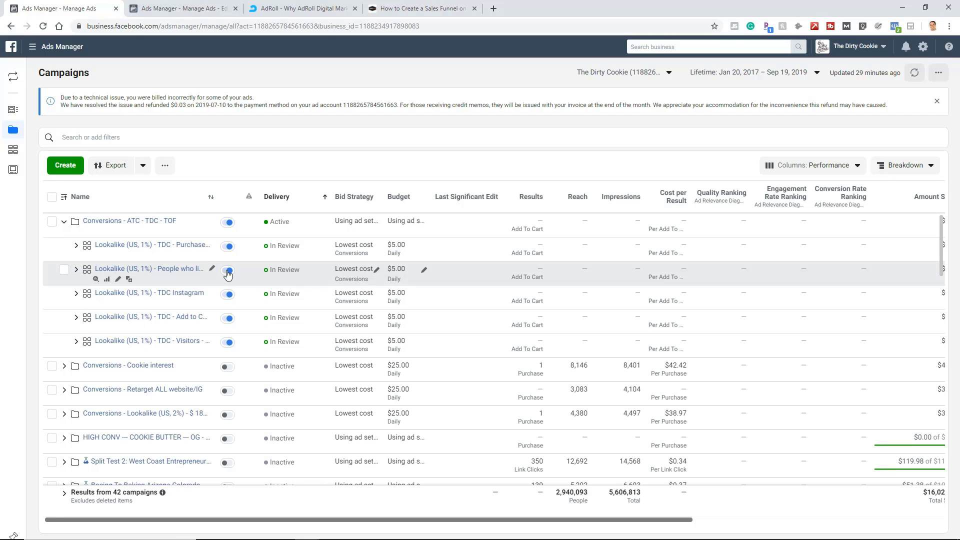
pyautogui.click(77, 246)
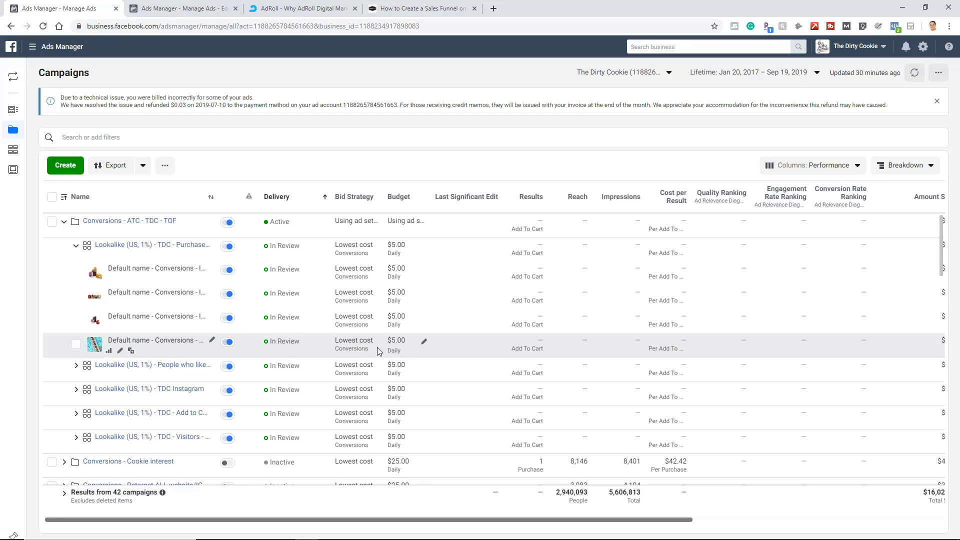
pyautogui.click(322, 13)
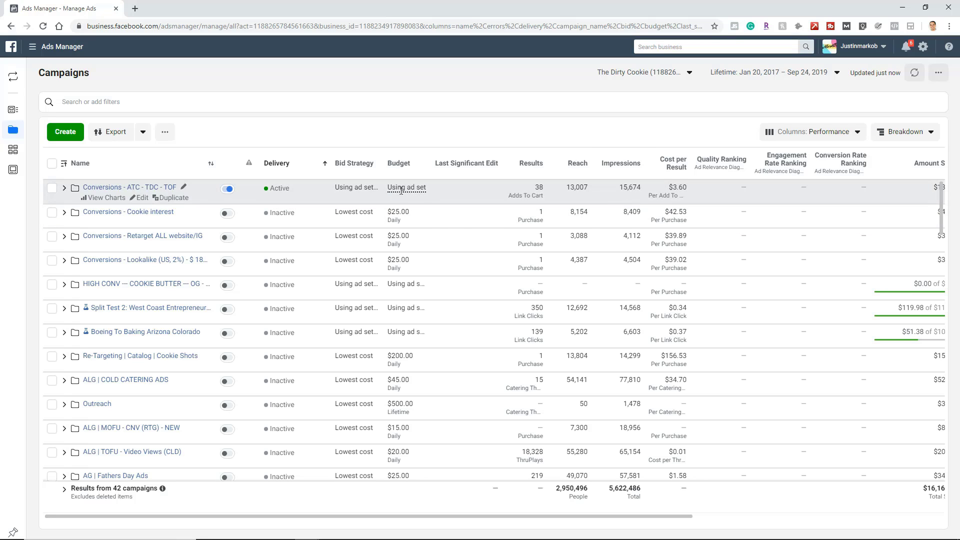
# Examine the ad set results of Conversions - ATC - TDC - TOF, including cost per result, website purchases and the available column presets.
pyautogui.click(65, 188)
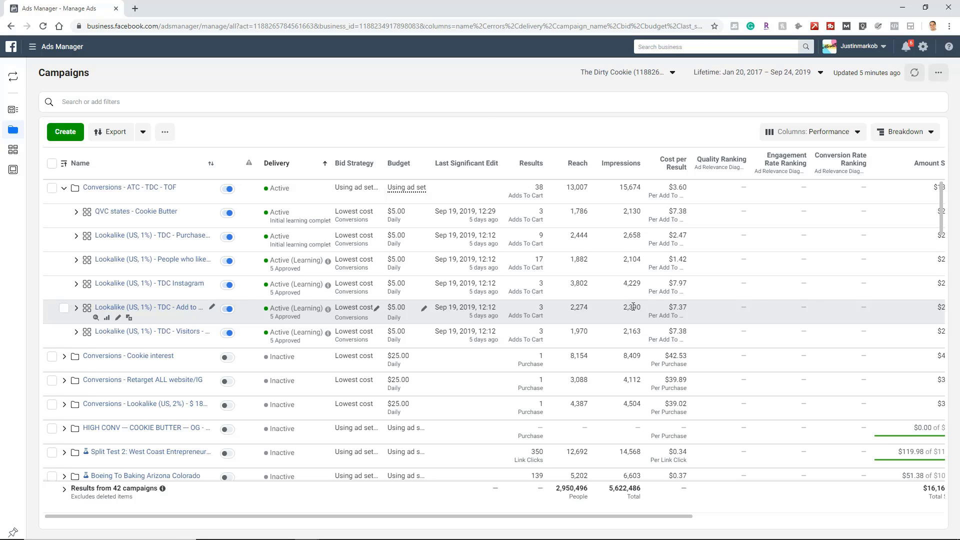
pyautogui.click(64, 188)
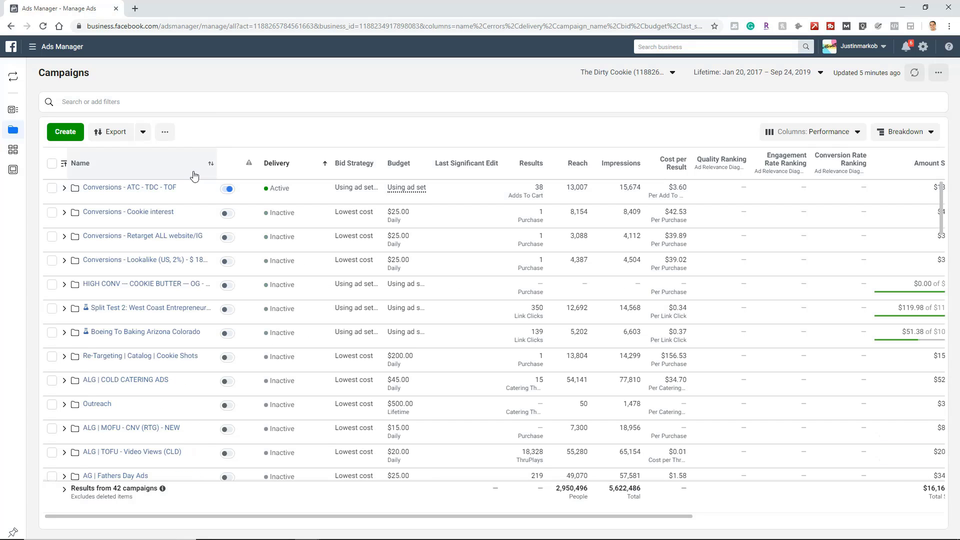
pyautogui.click(65, 189)
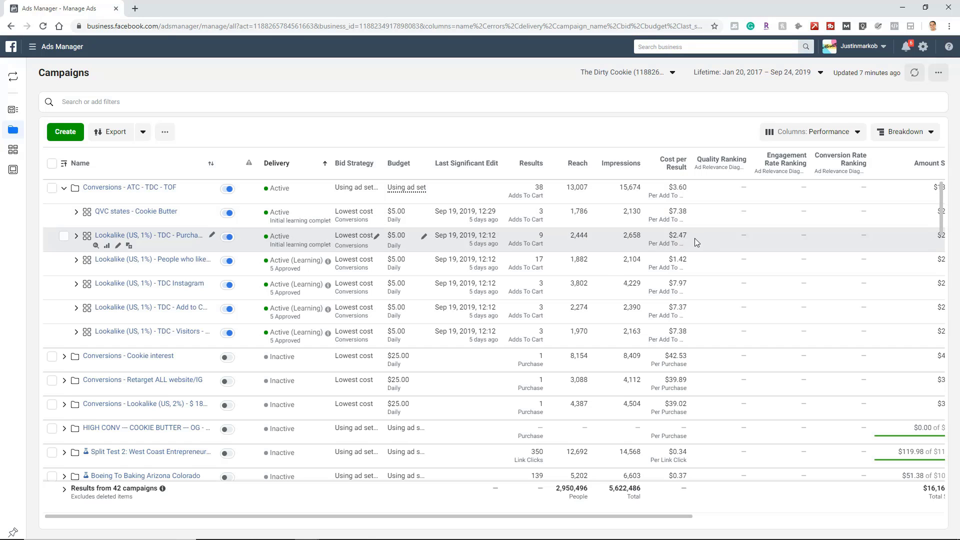
pyautogui.moveTo(650, 516); pyautogui.dragTo(956, 535)
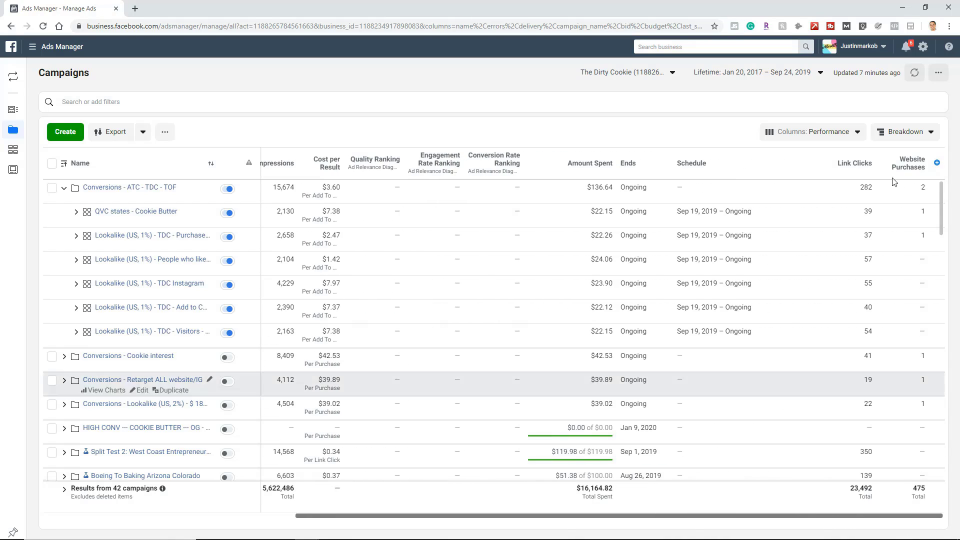
pyautogui.click(837, 134)
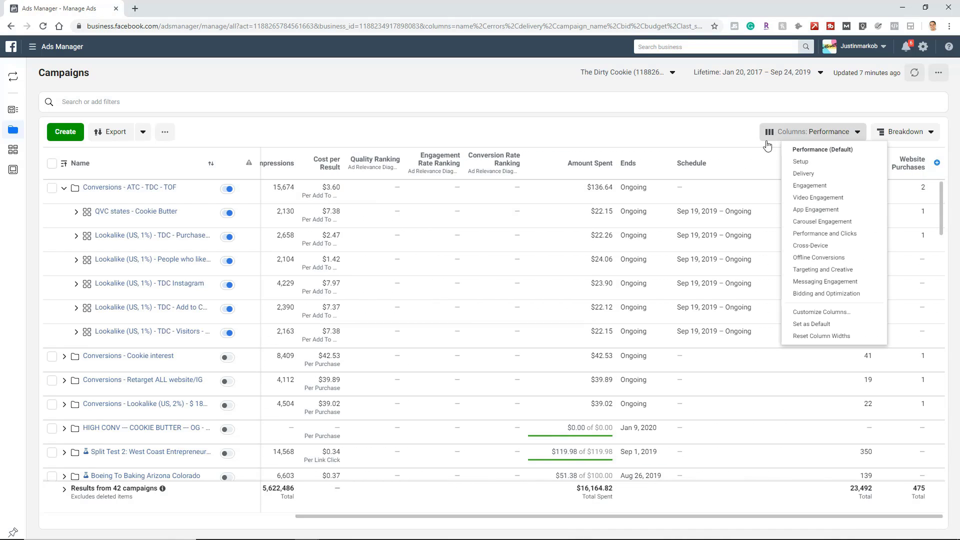
pyautogui.click(731, 129)
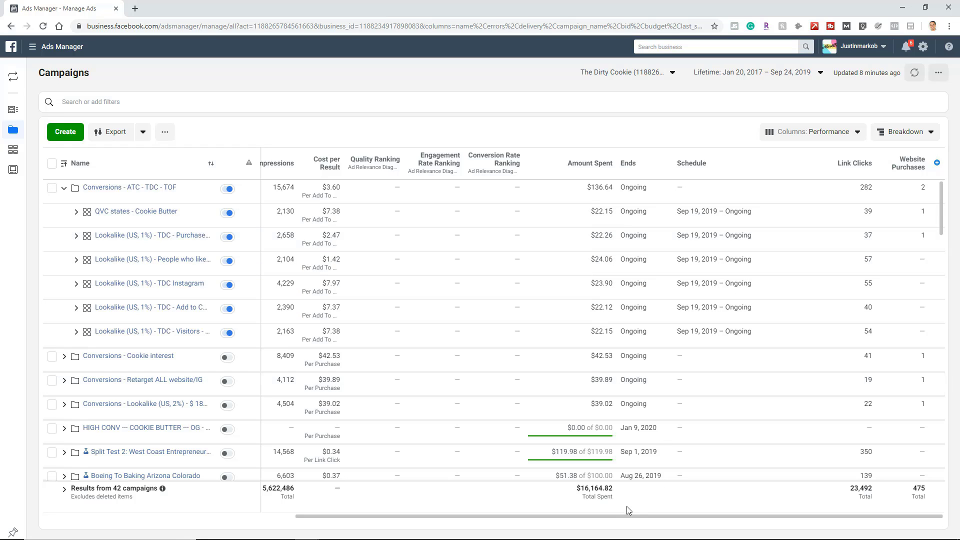
pyautogui.moveTo(633, 514); pyautogui.dragTo(310, 514)
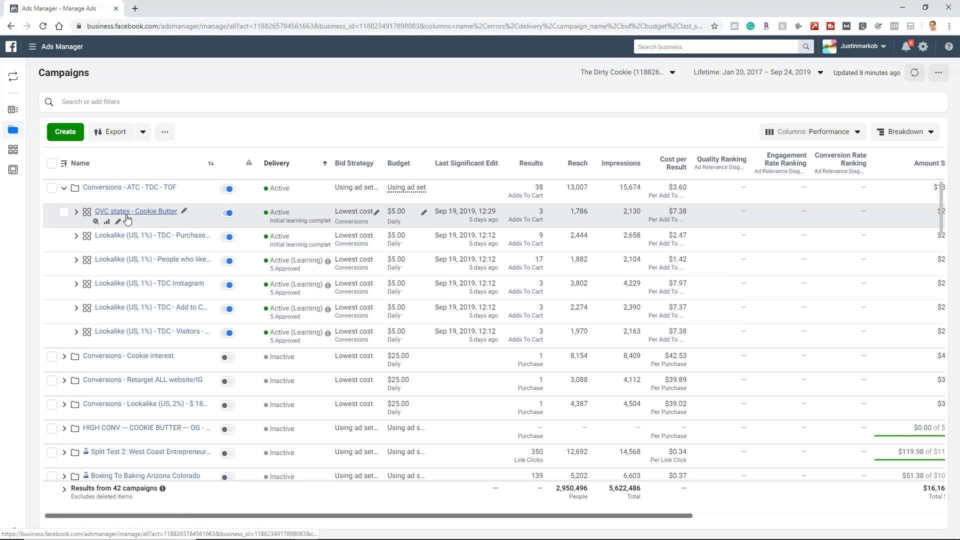
# Check the ads in the QVC states - Cookie Butter ad set and expand all five lookalike ad sets to show their individual ads.
pyautogui.click(77, 214)
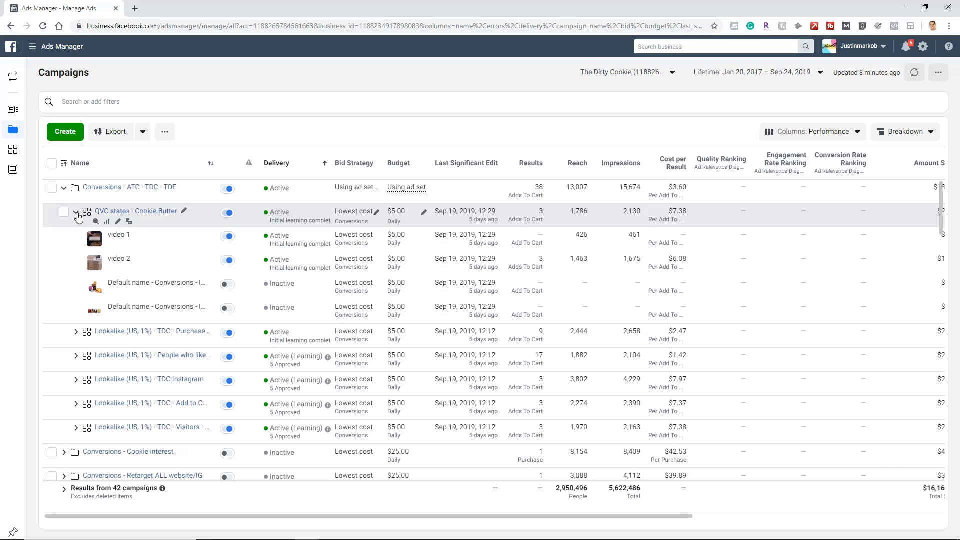
pyautogui.click(76, 214)
pyautogui.click(76, 238)
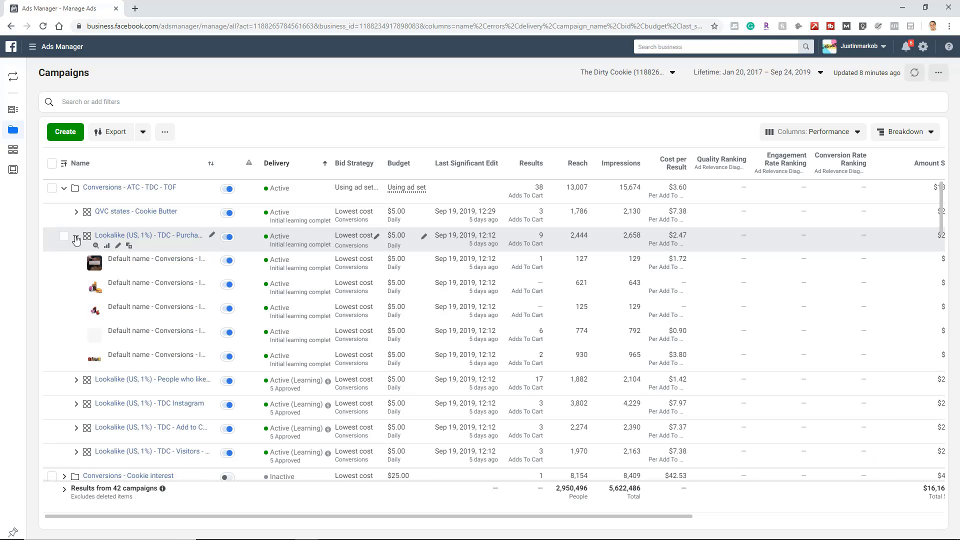
pyautogui.click(76, 381)
pyautogui.scroll(-3, 83, 387)
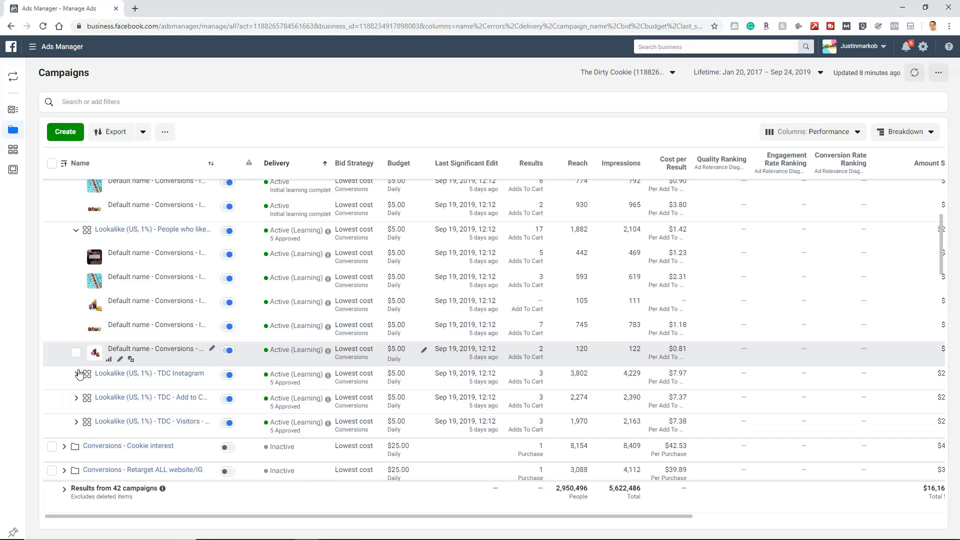
pyautogui.click(76, 374)
pyautogui.scroll(-2, 87, 312)
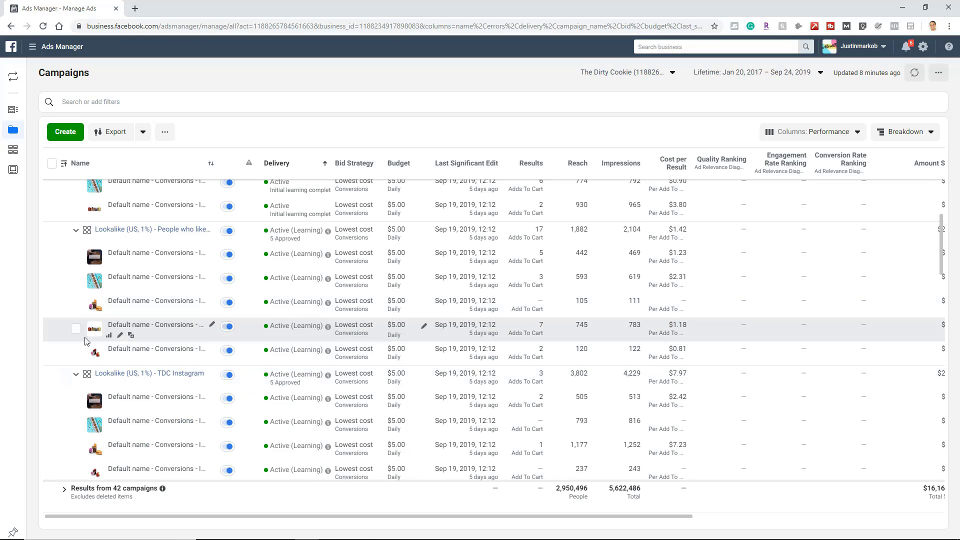
pyautogui.click(77, 419)
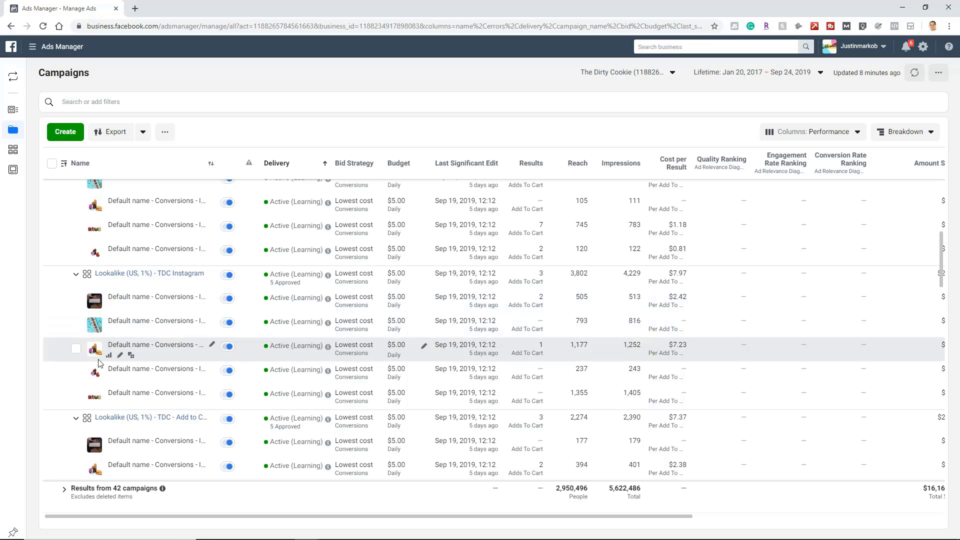
pyautogui.scroll(-2, 93, 350)
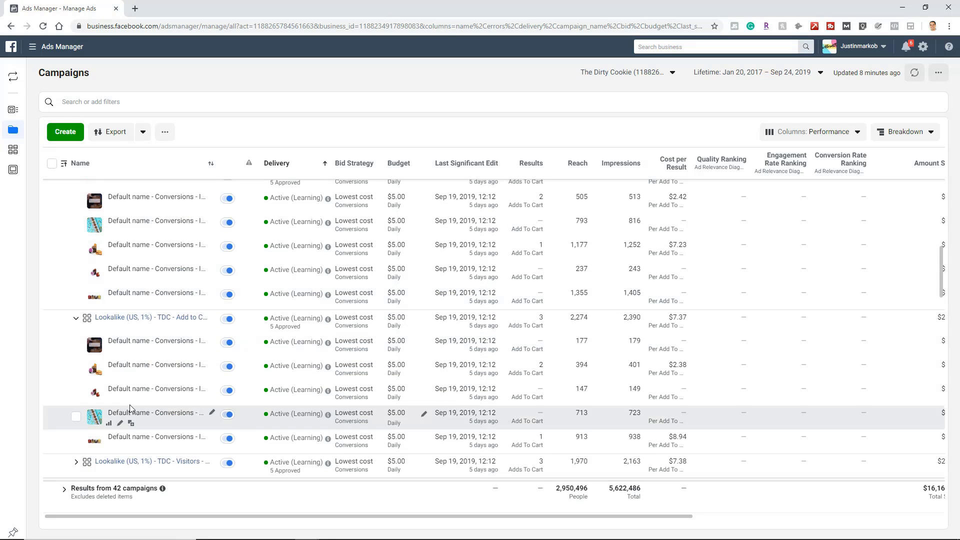
pyautogui.click(76, 462)
pyautogui.scroll(-3, 122, 400)
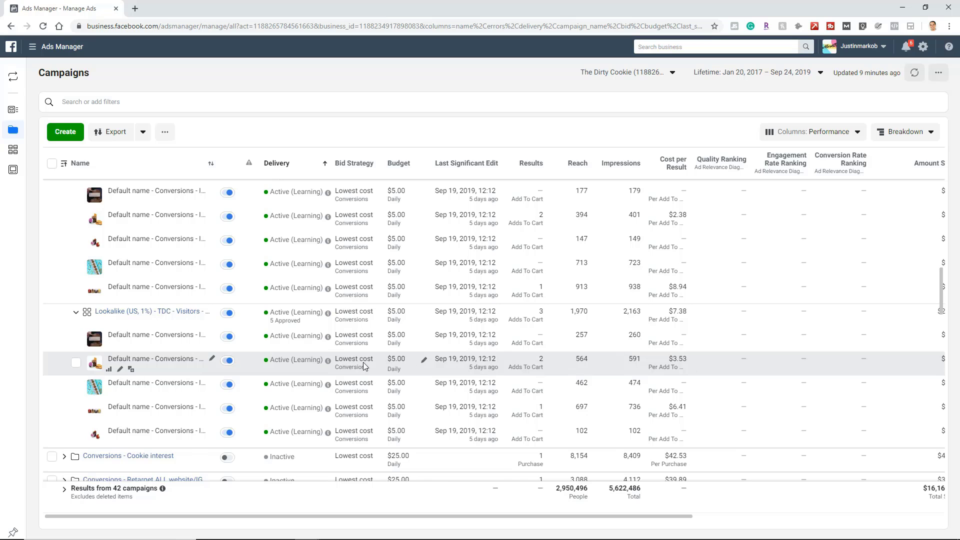
# Compare the results and cost per add to cart of the individual ads across the expanded lookalike ad sets.
pyautogui.scroll(1, 185, 286)
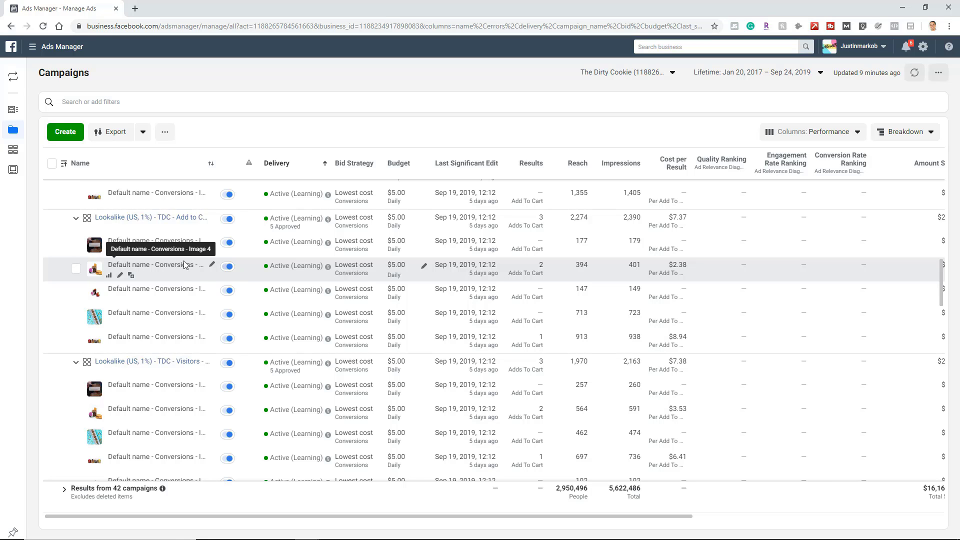
pyautogui.scroll(2, 199, 318)
pyautogui.scroll(2, 200, 318)
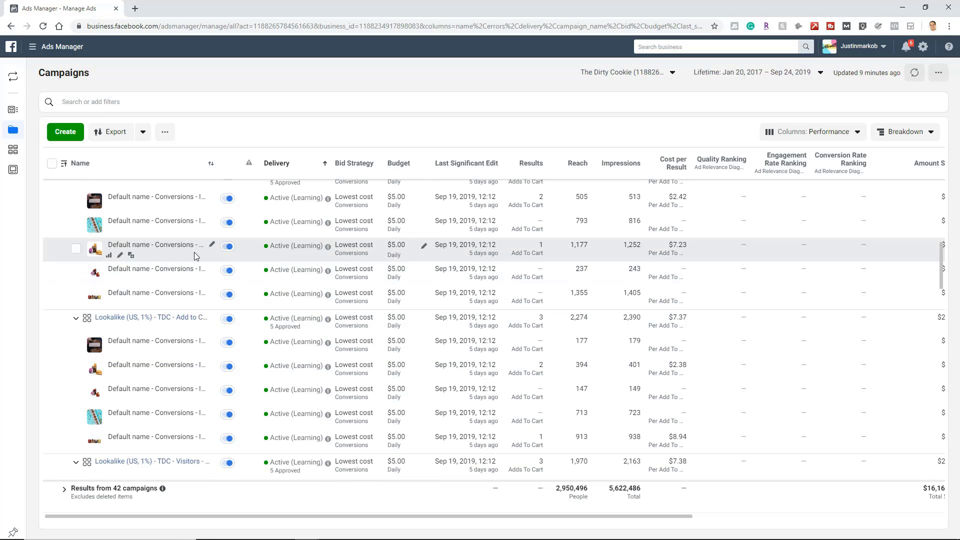
pyautogui.scroll(2, 182, 266)
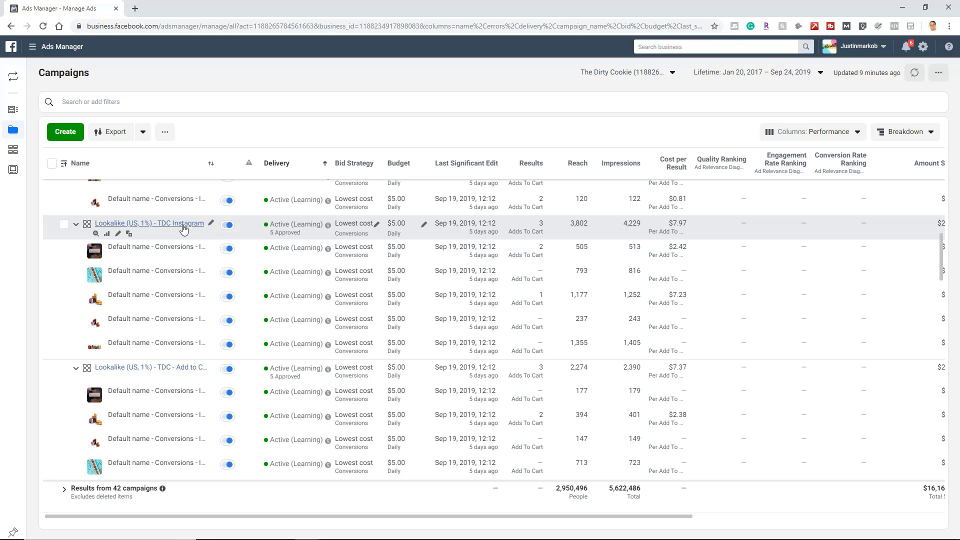
pyautogui.moveTo(328, 249)
pyautogui.scroll(2, 209, 280)
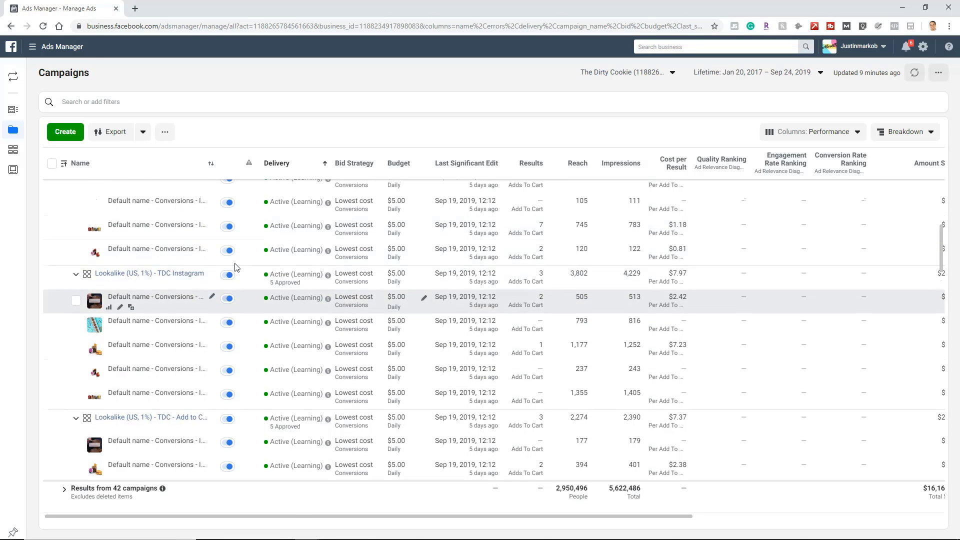
pyautogui.scroll(2, 195, 280)
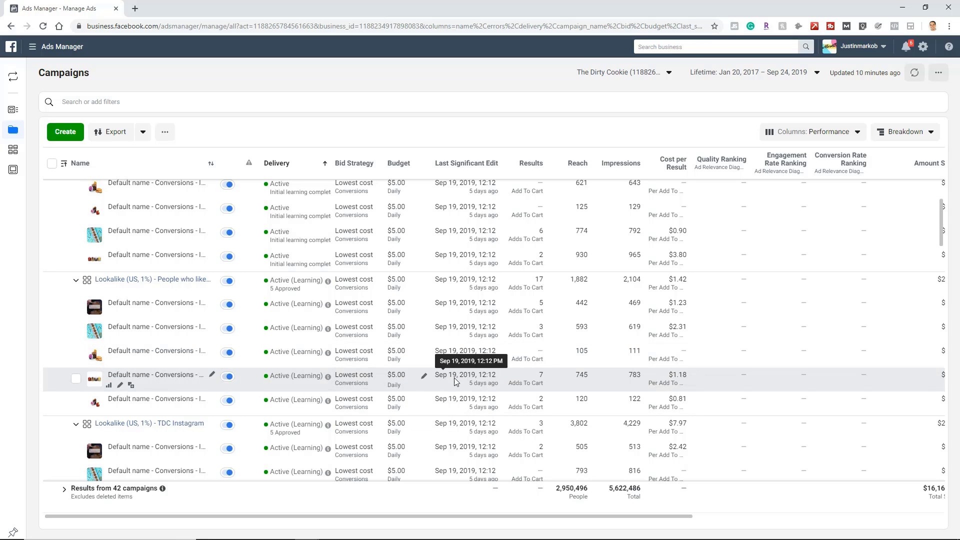
pyautogui.scroll(3, 454, 377)
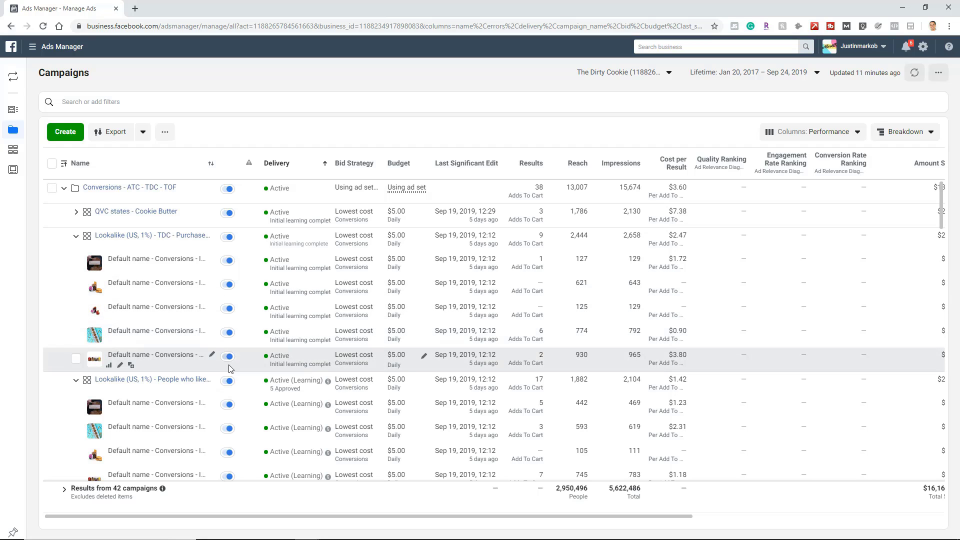
# Collapse all five lookalike ad sets of Conversions - ATC - TDC - TOF to view only the ad set-level results.
pyautogui.click(75, 238)
pyautogui.click(76, 261)
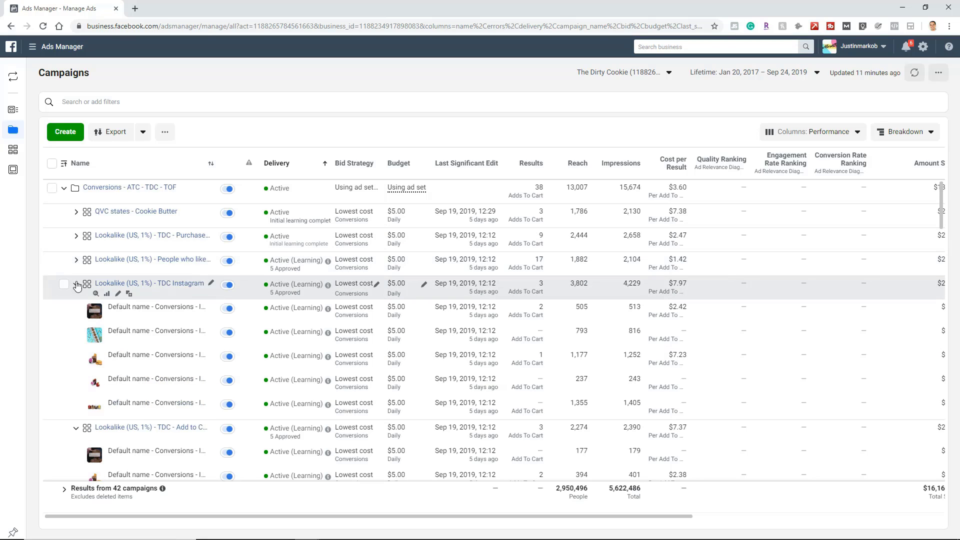
pyautogui.click(76, 284)
pyautogui.click(76, 308)
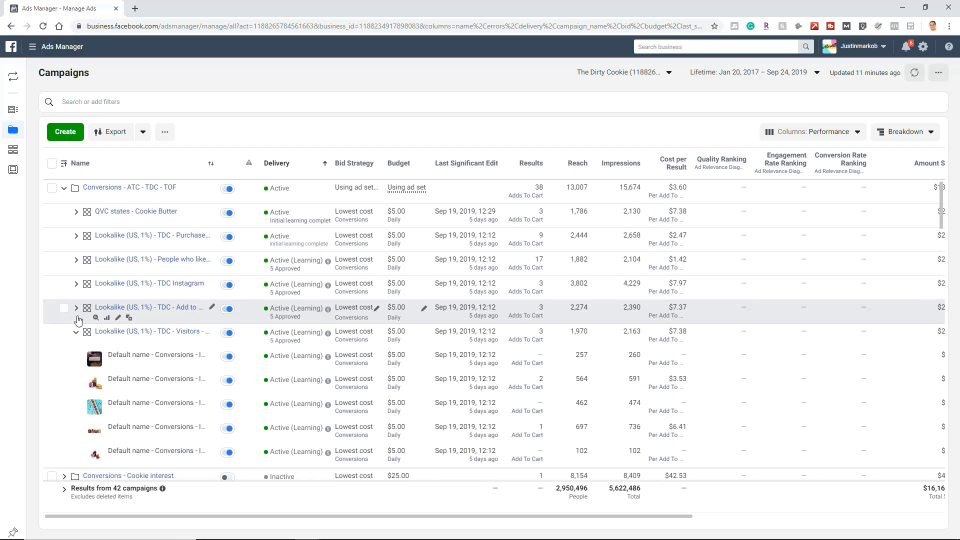
pyautogui.click(76, 332)
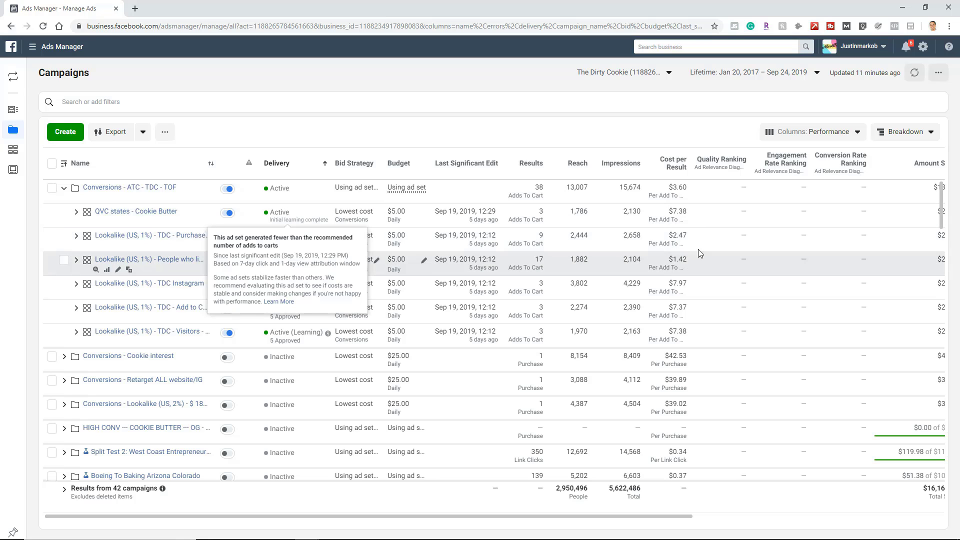
# Compare the individual ads' results and cost per add to cart within the Purchase, People who like and TDC Instagram lookalike ad sets.
pyautogui.click(76, 236)
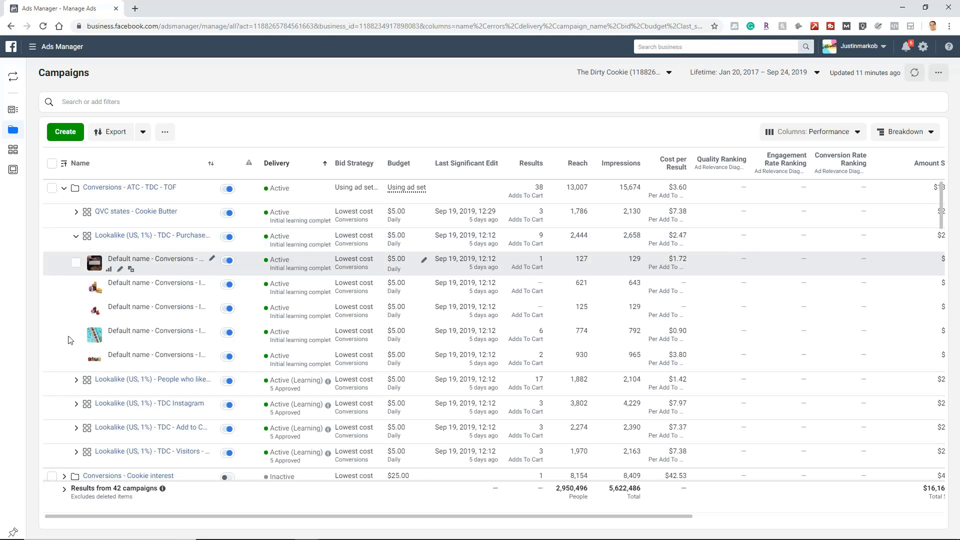
pyautogui.click(76, 380)
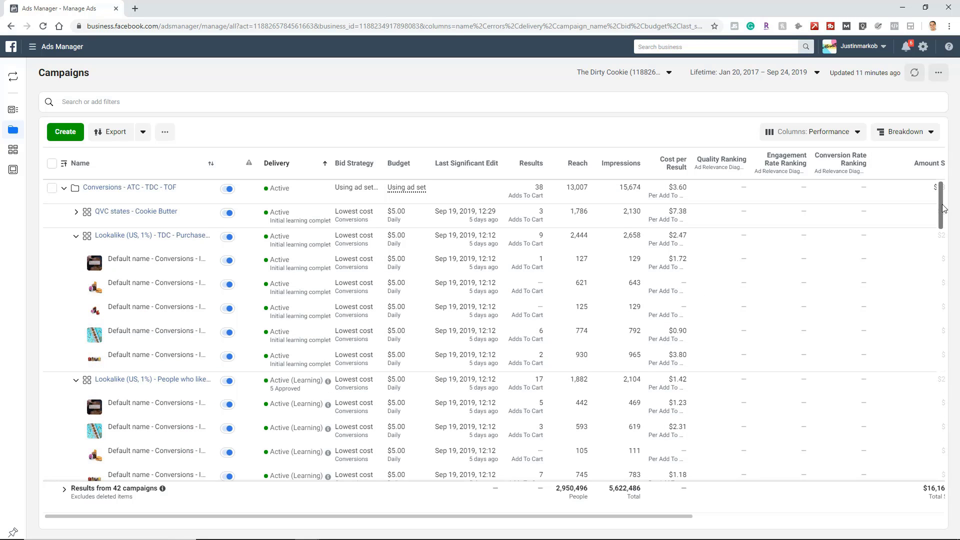
pyautogui.moveTo(943, 209); pyautogui.dragTo(943, 218)
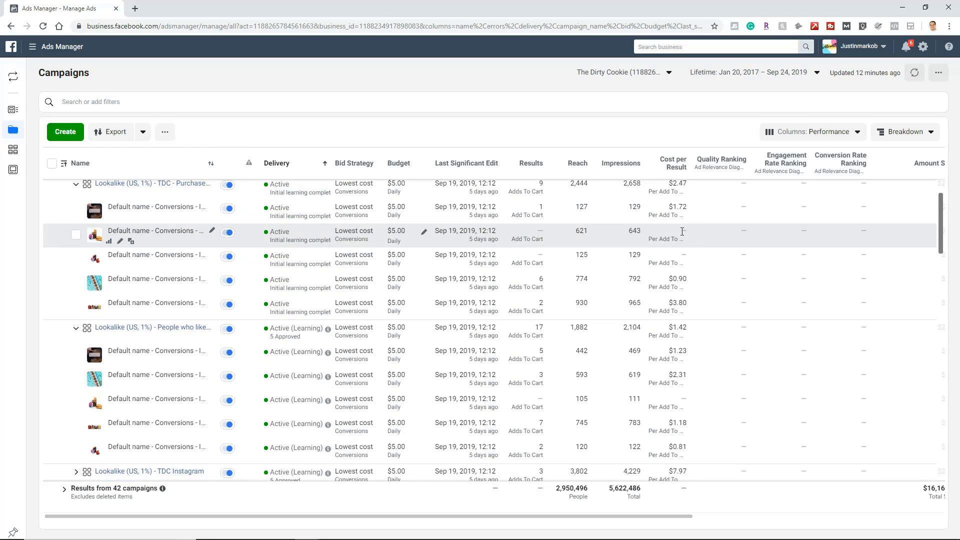
pyautogui.moveTo(289, 238)
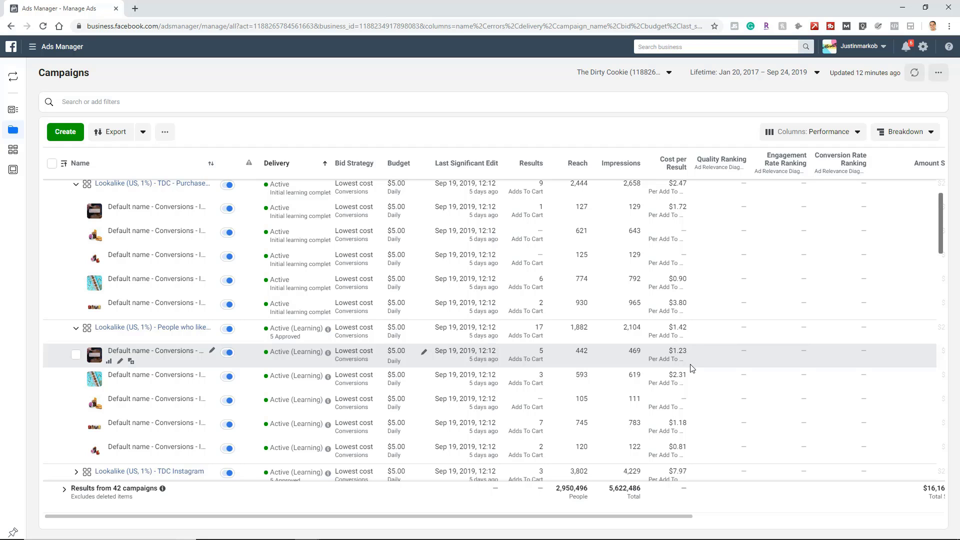
pyautogui.click(76, 328)
pyautogui.click(76, 184)
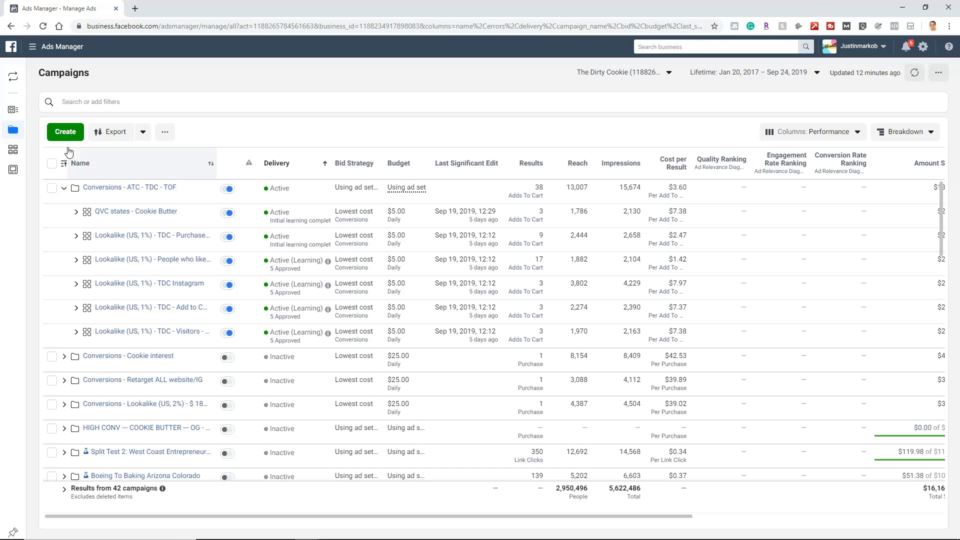
pyautogui.click(76, 285)
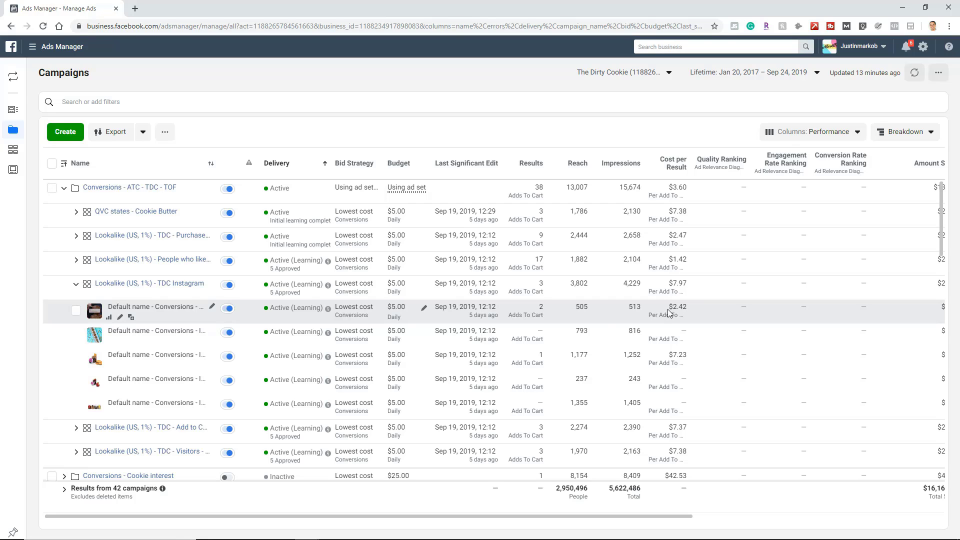
pyautogui.click(76, 284)
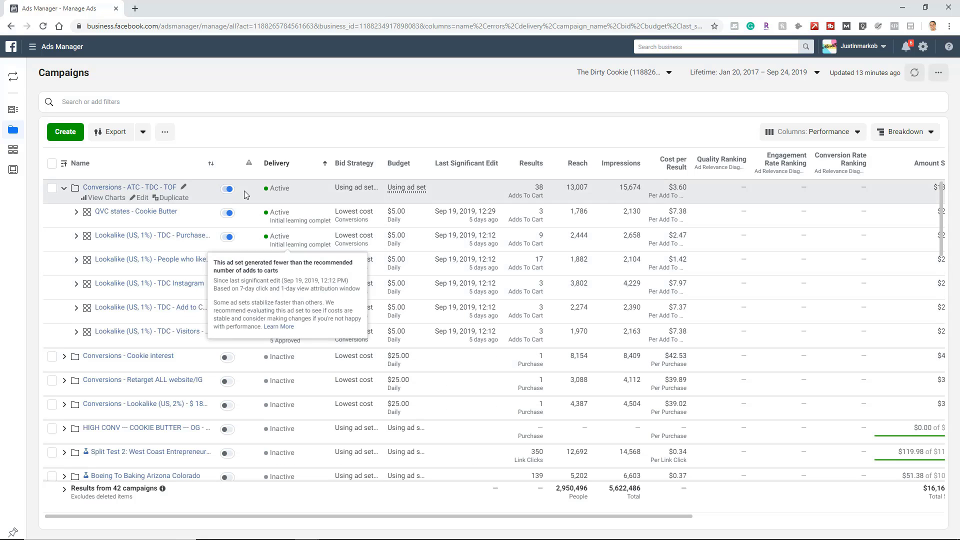